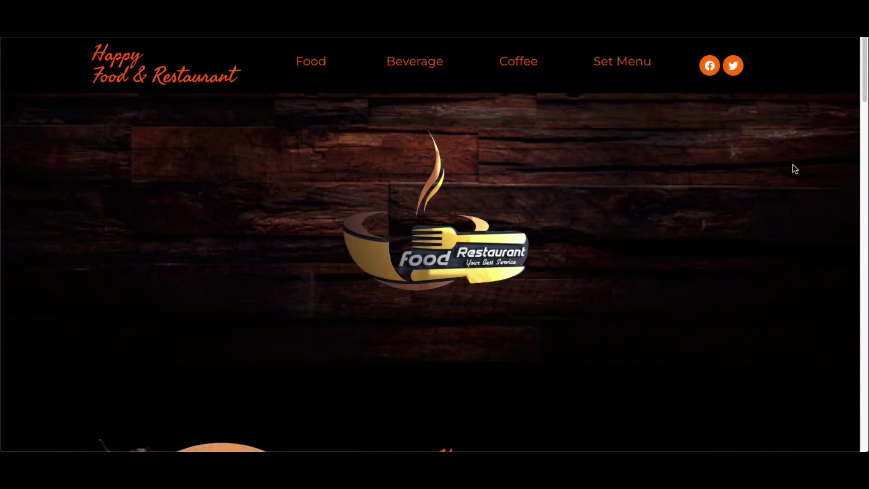
# Look through the Happy Food & Restaurant page, from the header past the Google Map Polyline section to the location accordion.
pyautogui.scroll(-5, 794, 168)
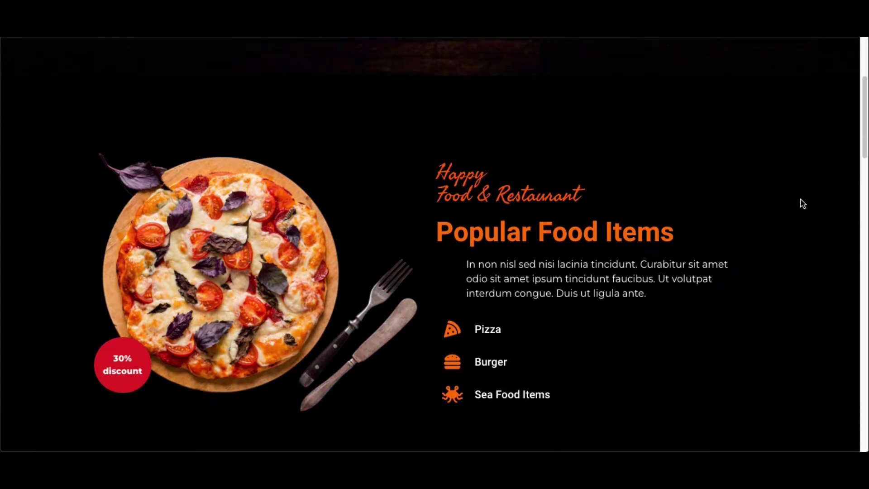
pyautogui.scroll(-5, 802, 203)
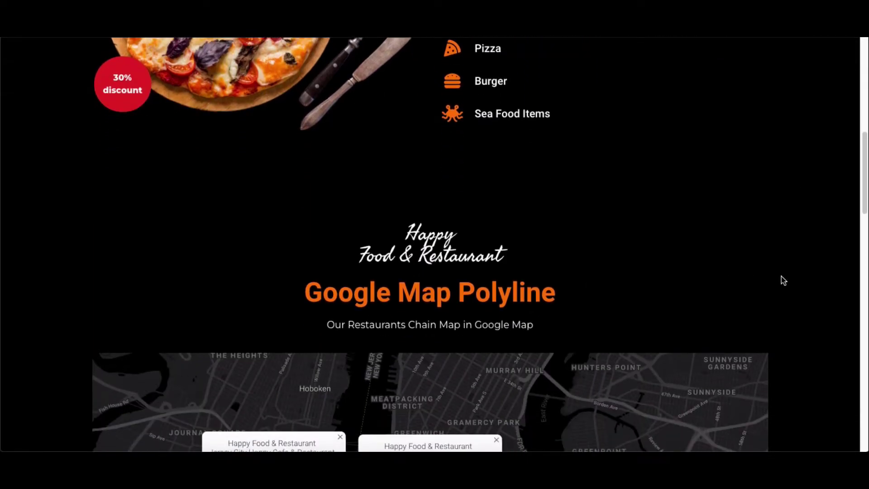
pyautogui.scroll(-5, 801, 278)
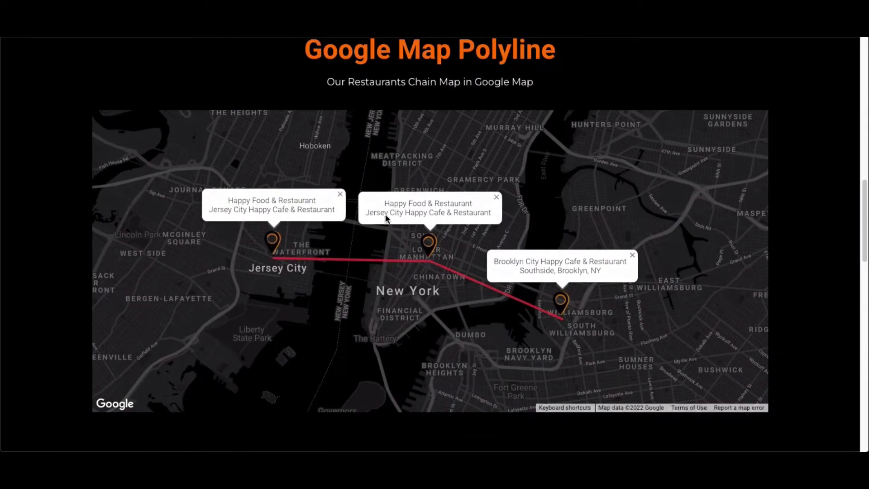
pyautogui.scroll(-2, 813, 249)
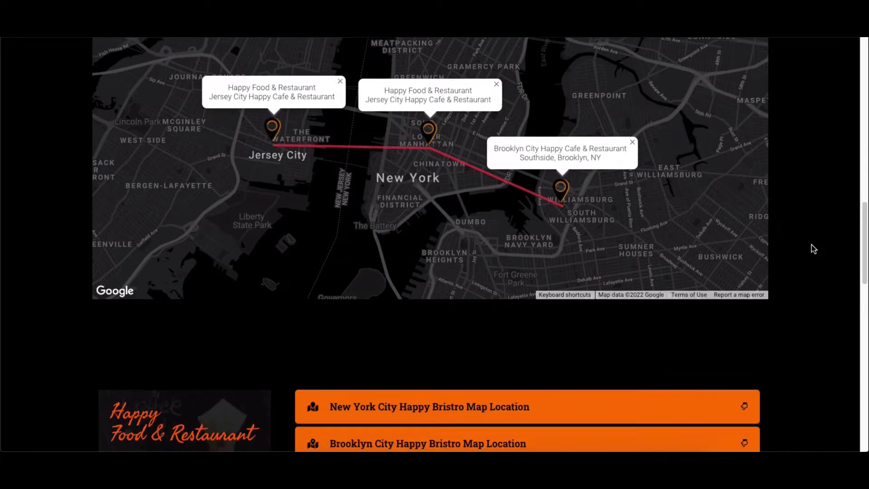
pyautogui.scroll(-4, 813, 248)
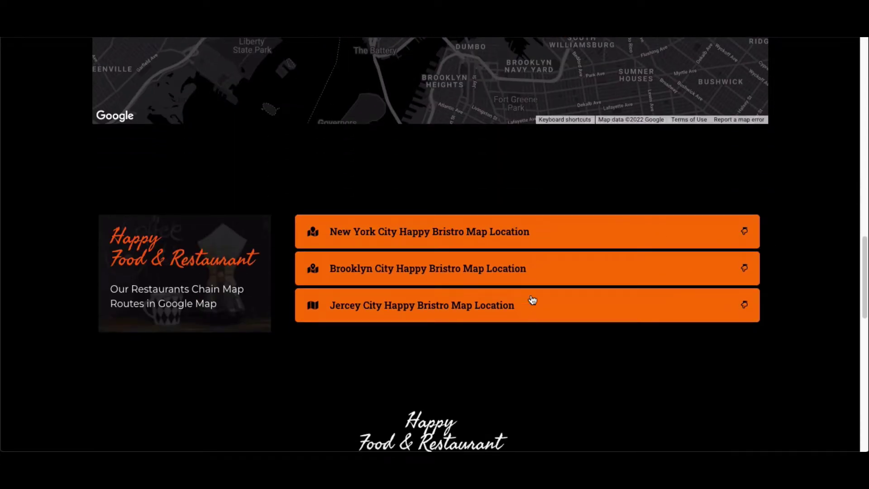
# Expand the New York City Happy Bristro location, compare its coverage map in satellite and map view, and collapse it.
pyautogui.click(524, 229)
pyautogui.scroll(-5, 810, 233)
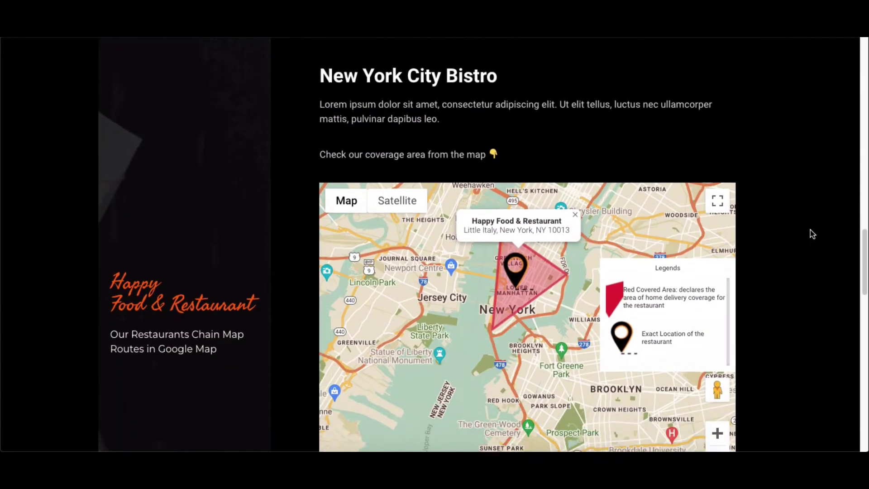
pyautogui.scroll(-1, 810, 233)
pyautogui.scroll(3, 527, 246)
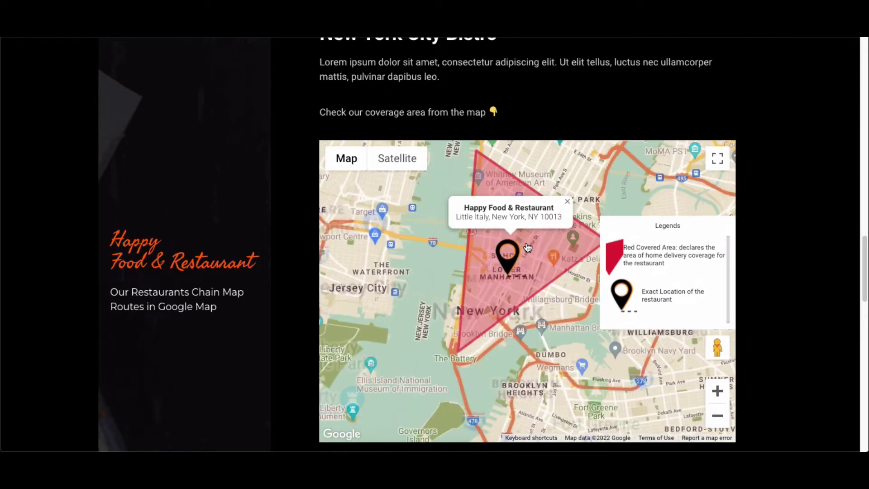
pyautogui.click(408, 159)
pyautogui.click(354, 159)
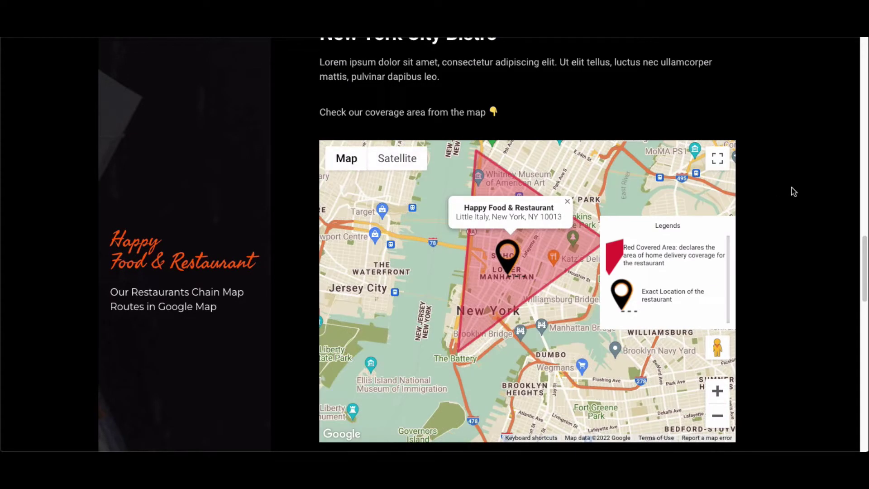
pyautogui.scroll(2, 792, 190)
pyautogui.click(524, 46)
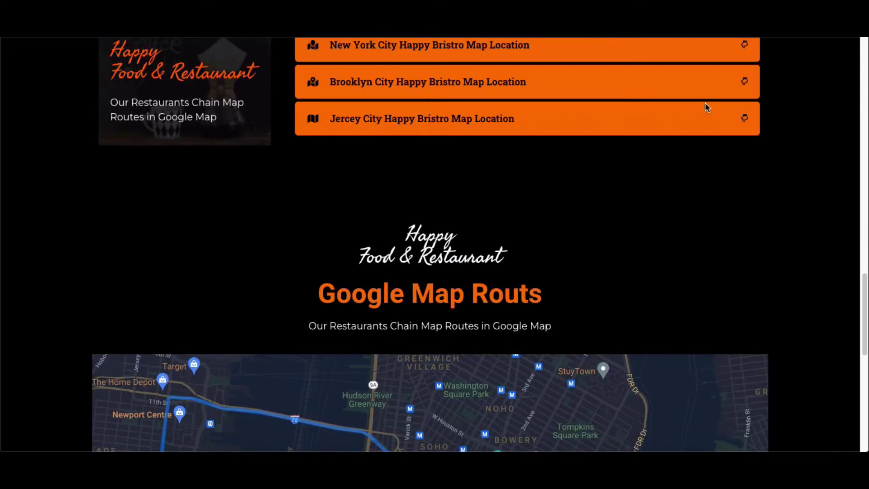
# Expand the Brooklyn City Happy Bristro location, compare its coverage map in satellite and map view, and collapse it.
pyautogui.click(519, 80)
pyautogui.scroll(-2, 780, 128)
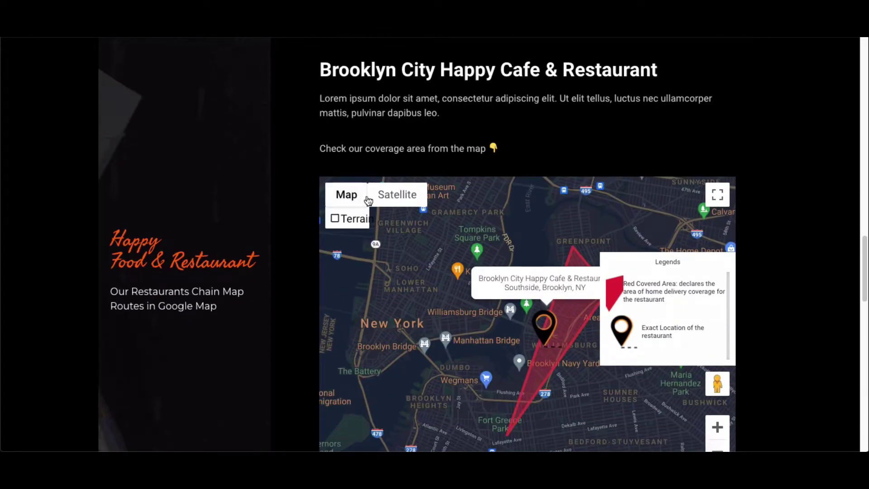
pyautogui.click(397, 194)
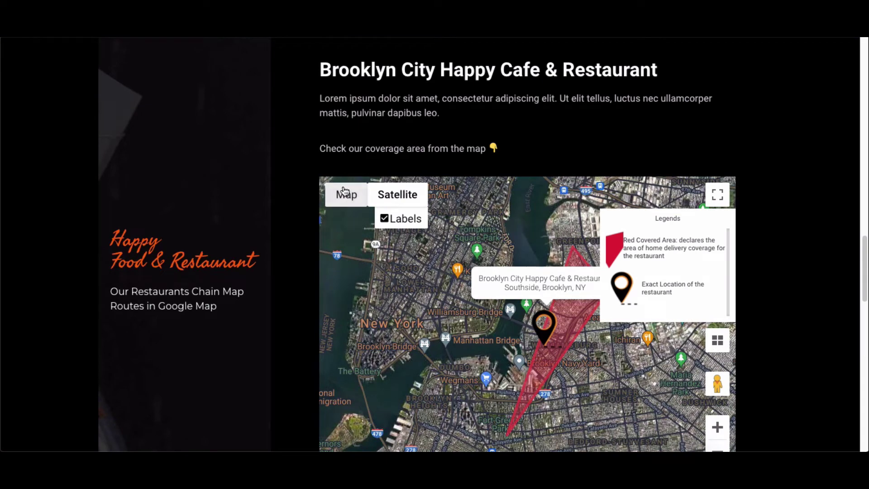
pyautogui.click(345, 194)
pyautogui.scroll(1, 694, 120)
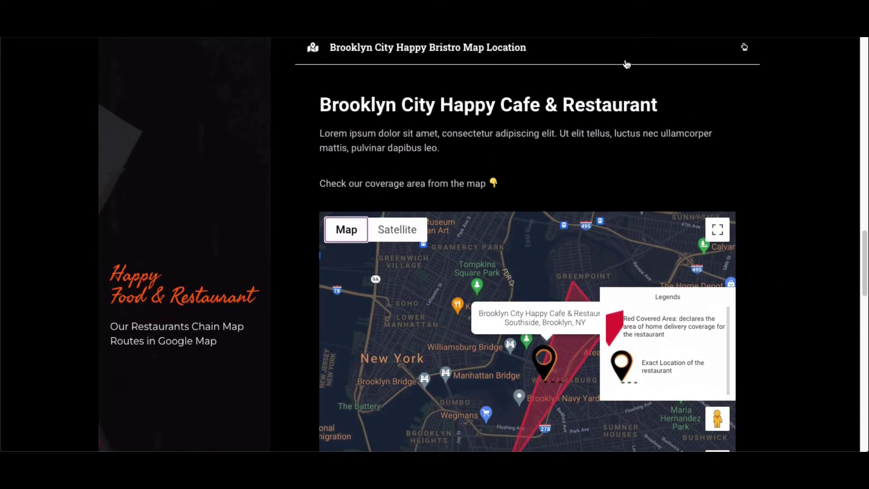
pyautogui.click(626, 63)
# Expand the Jercey City Happy Bristro location, compare its coverage map in satellite and map view, and collapse it.
pyautogui.click(581, 86)
pyautogui.scroll(-3, 780, 155)
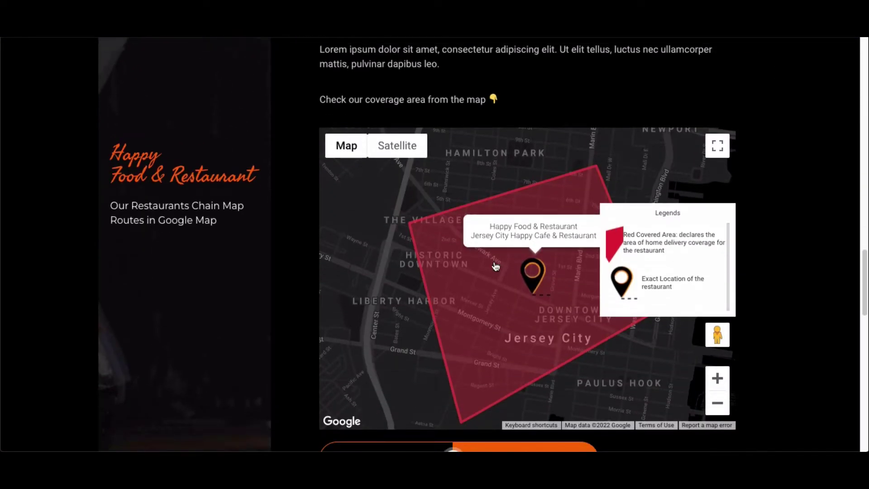
pyautogui.scroll(-2, 496, 266)
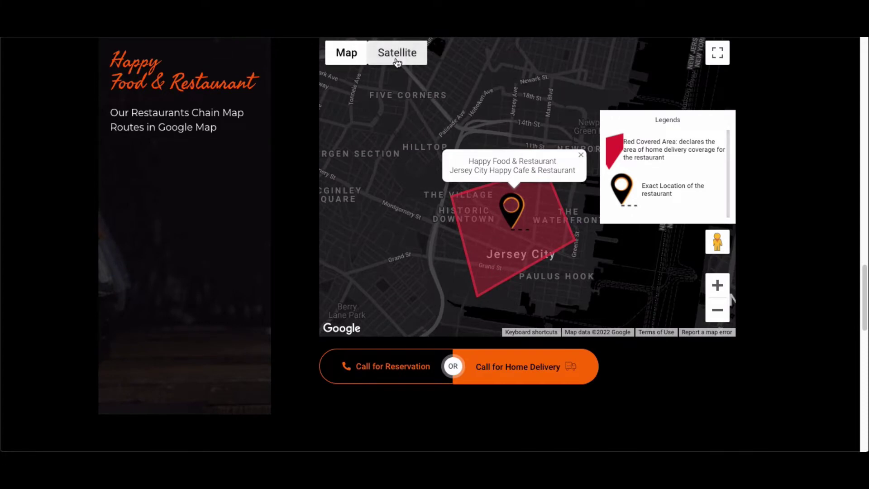
pyautogui.click(397, 61)
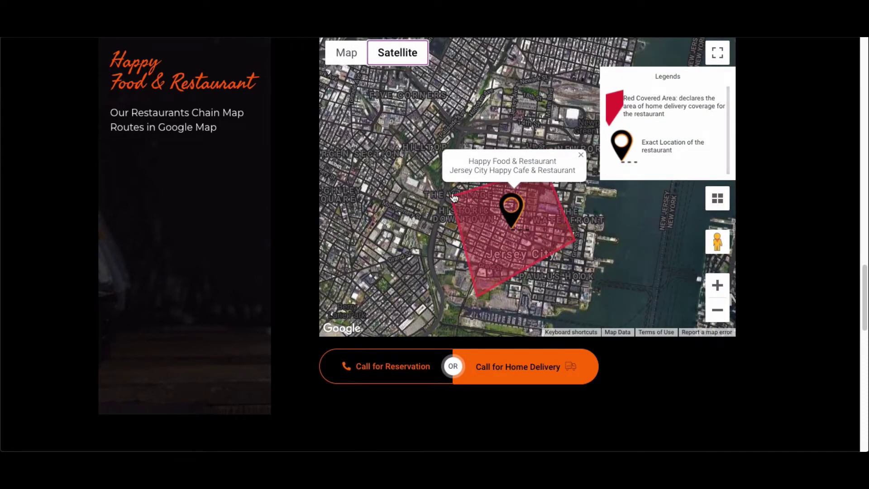
pyautogui.click(348, 58)
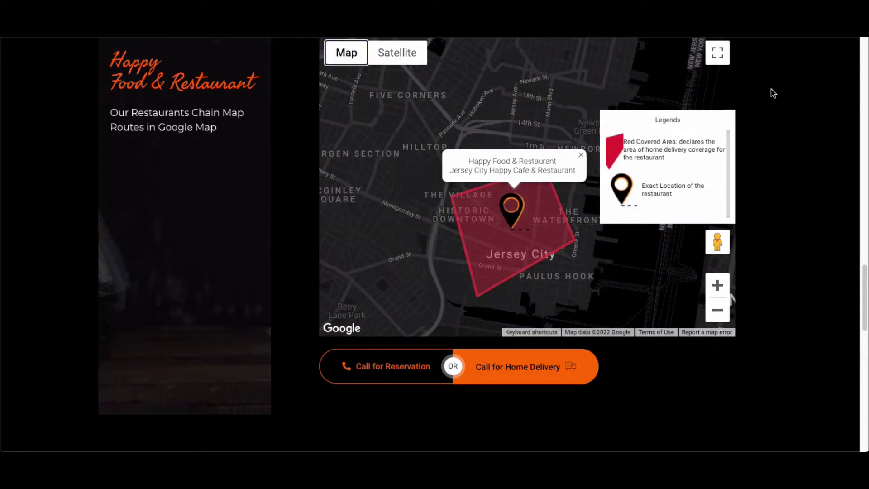
pyautogui.scroll(6, 771, 91)
pyautogui.click(596, 157)
# Examine the Google Map Routs section and the page footer, and return to the start of the page.
pyautogui.scroll(-3, 597, 158)
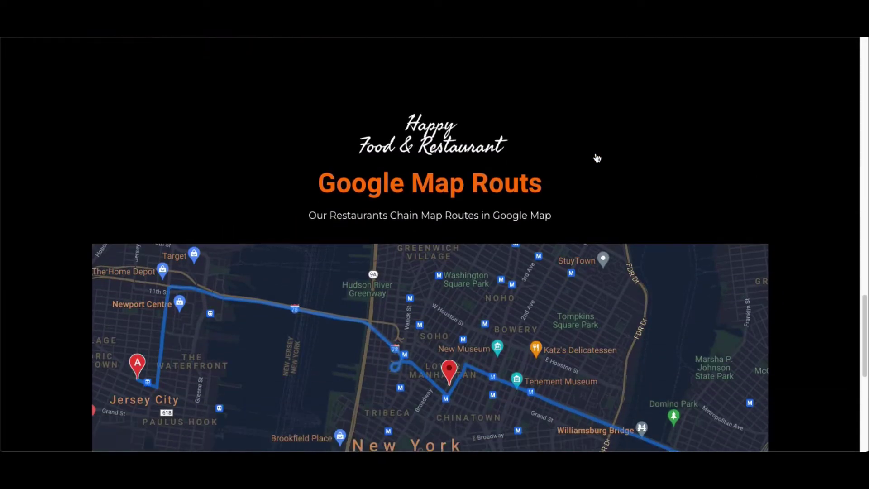
pyautogui.scroll(-3, 752, 159)
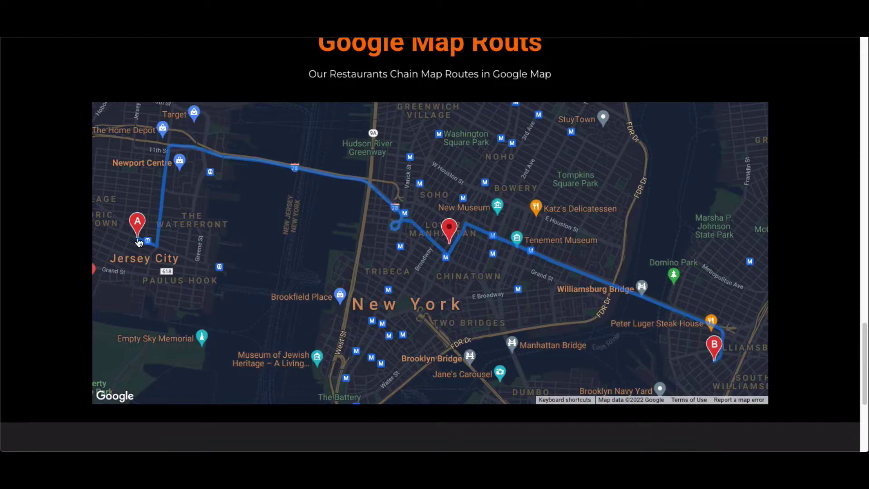
pyautogui.scroll(-5, 806, 229)
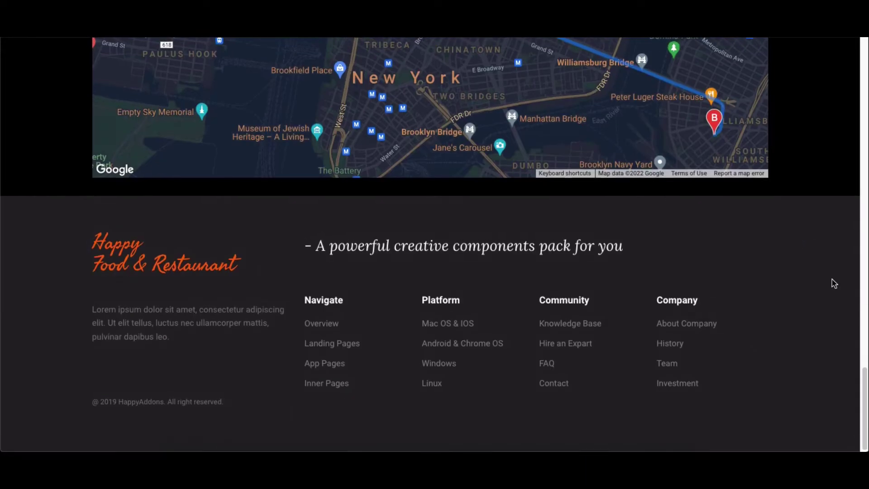
pyautogui.scroll(15, 833, 283)
pyautogui.scroll(10, 833, 283)
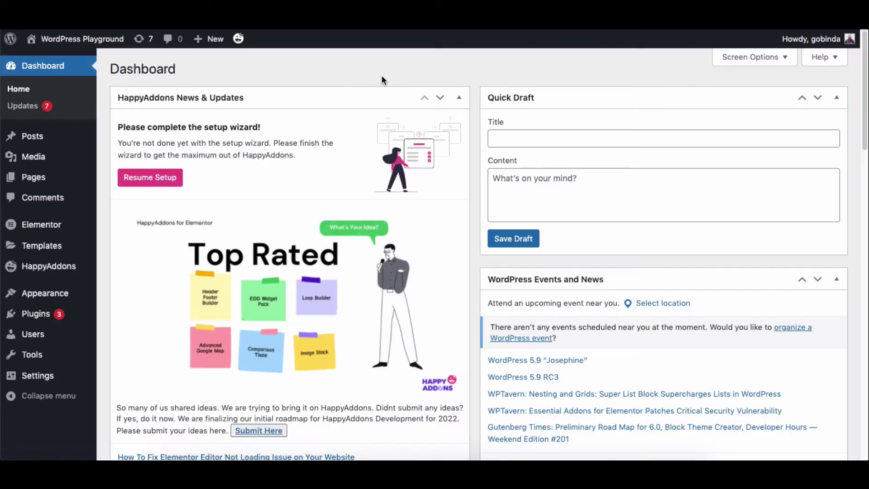
# Open the HappyAddons credentials settings in the WordPress dashboard and go through the list of credential fields.
pyautogui.moveTo(59, 268)
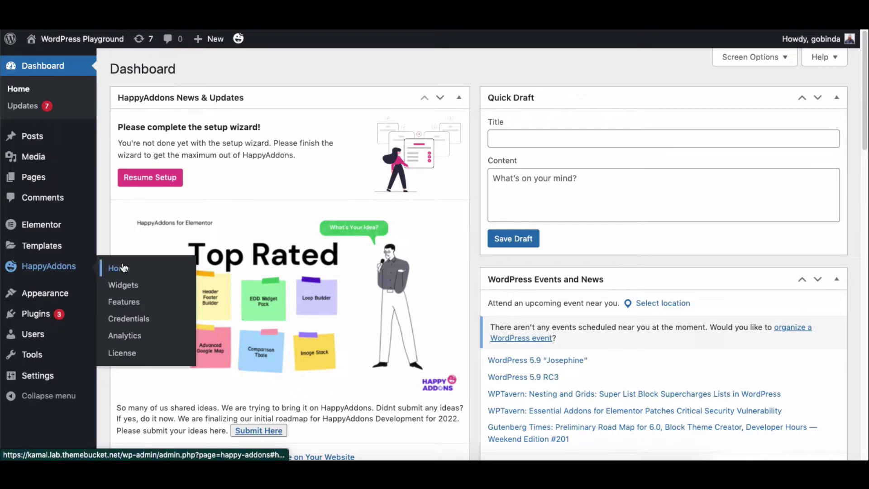
pyautogui.click(133, 319)
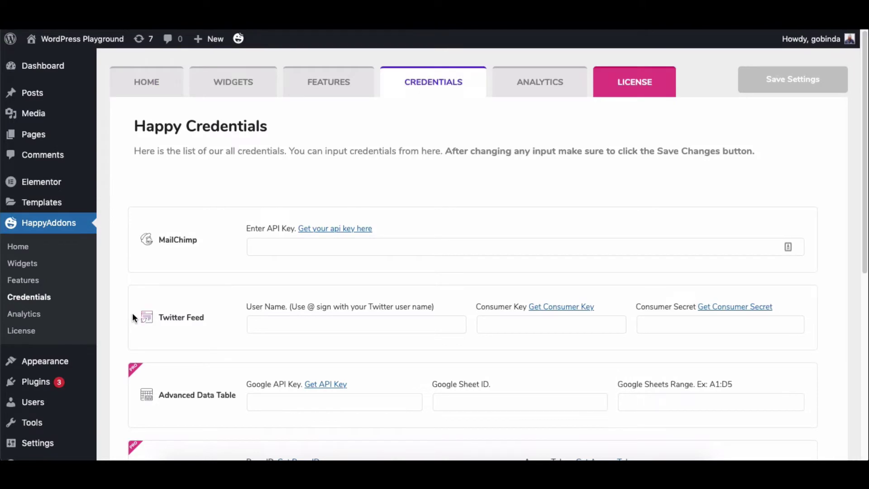
pyautogui.scroll(-7, 134, 317)
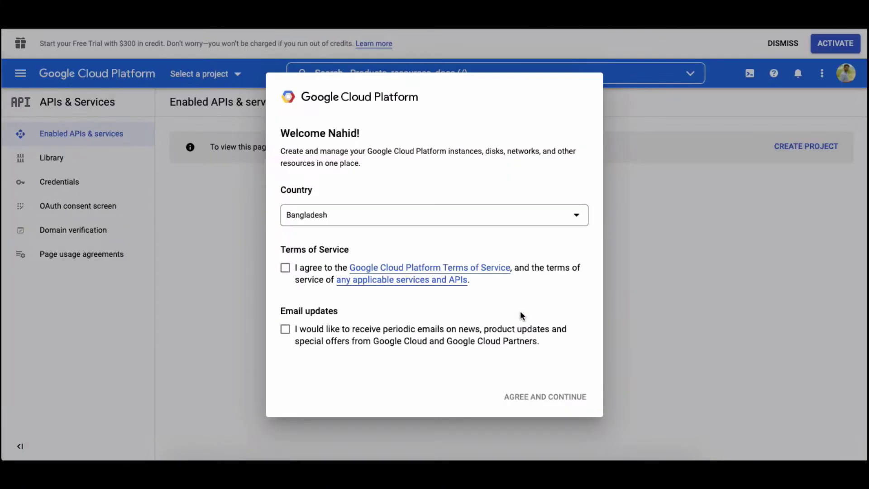
# Accept the Google Cloud Platform terms of service, opt in to email updates, and continue.
pyautogui.click(285, 268)
pyautogui.click(285, 329)
pyautogui.click(535, 393)
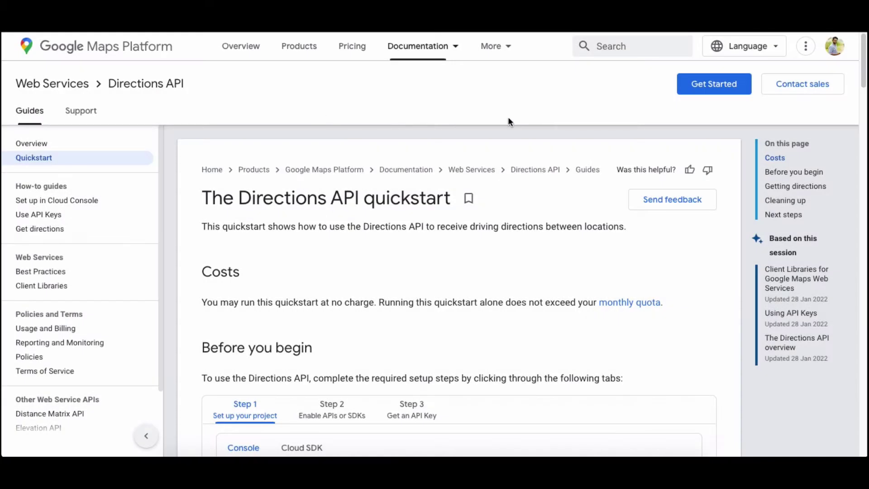
# Review the Directions API quickstart's setup instructions, going through its three setup steps and the Getting directions section.
pyautogui.scroll(-5, 743, 116)
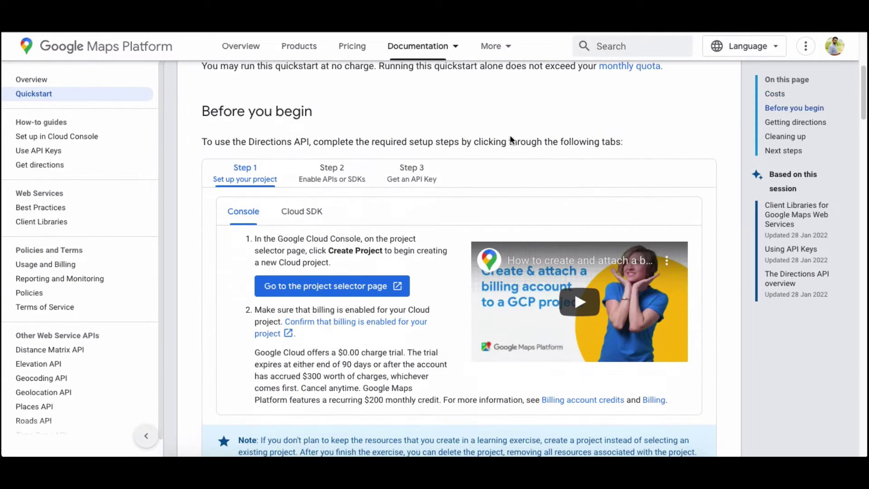
pyautogui.click(324, 180)
pyautogui.click(412, 180)
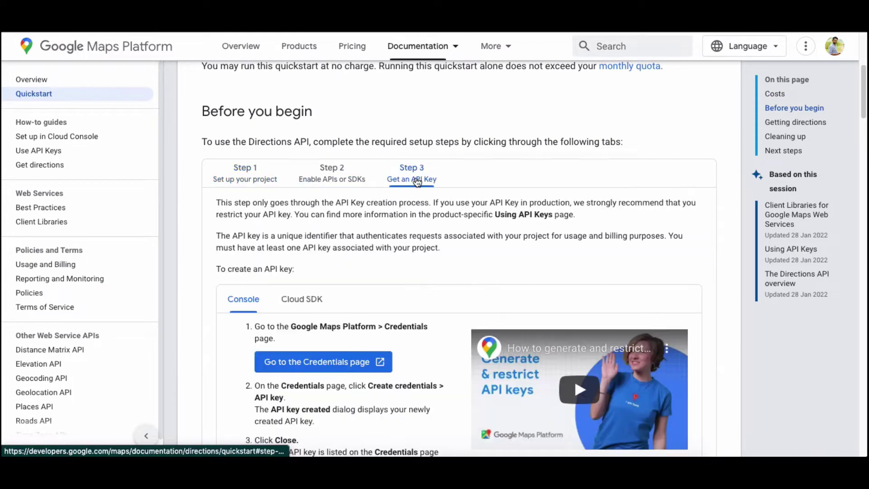
pyautogui.click(245, 179)
pyautogui.scroll(-20, 724, 171)
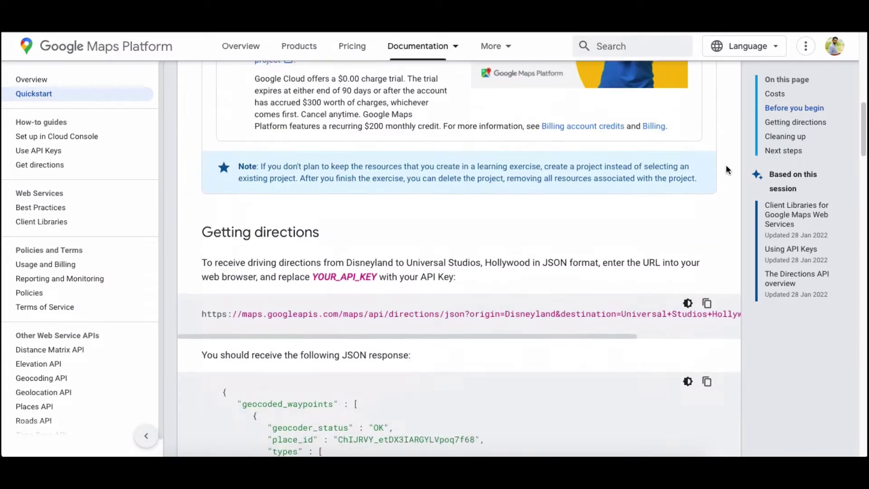
pyautogui.scroll(20, 726, 164)
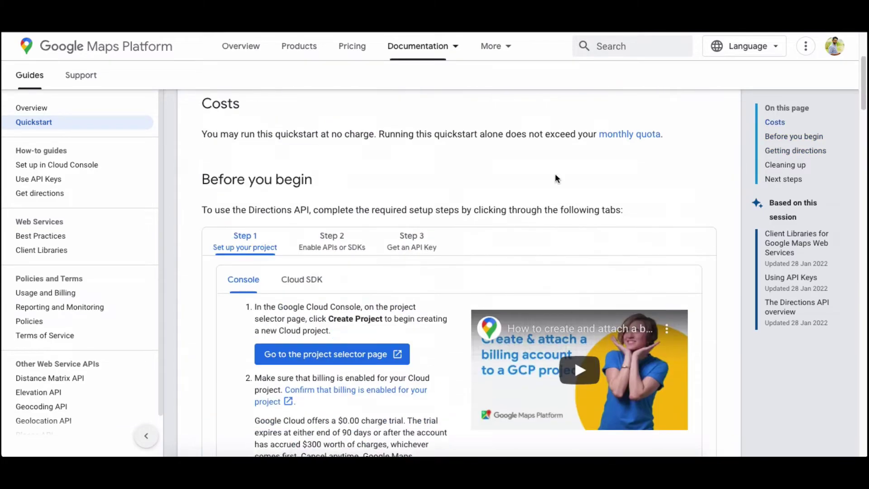
# Examine the quickstart's instructions for enabling APIs or SDKs and for getting an API key.
pyautogui.click(332, 241)
pyautogui.scroll(-15, 734, 221)
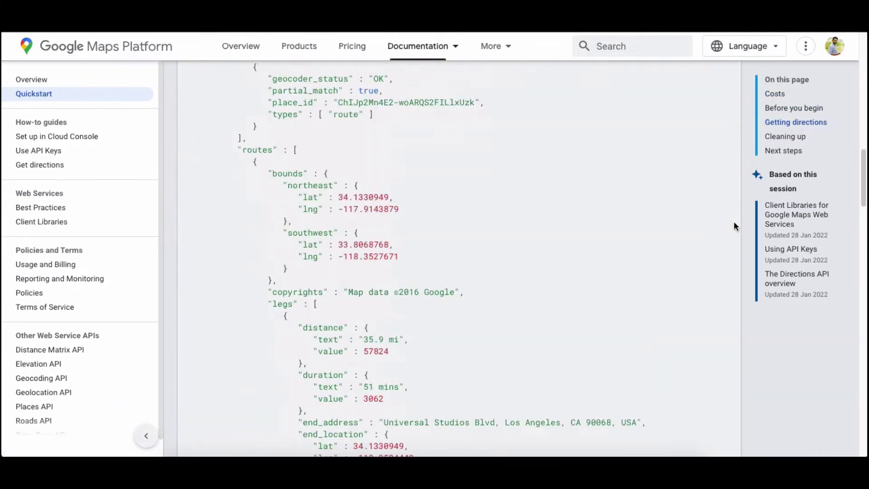
pyautogui.scroll(15, 734, 221)
pyautogui.click(412, 199)
pyautogui.scroll(-15, 724, 197)
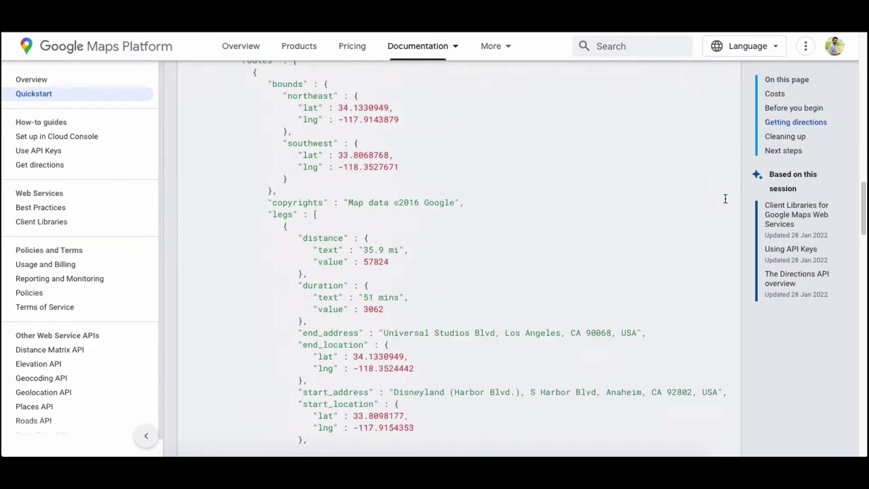
pyautogui.scroll(12, 724, 197)
pyautogui.scroll(7, 723, 197)
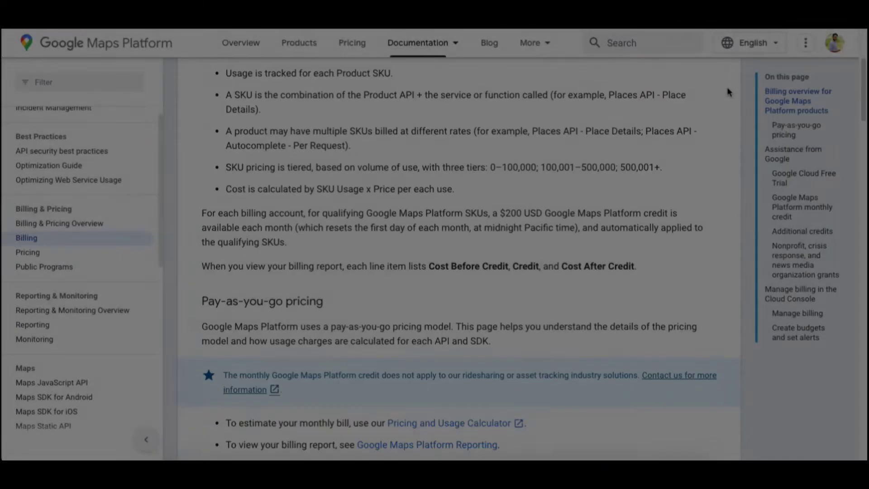
# Read through the Google Maps Platform billing documentation, including its pay-as-you-go pricing section.
pyautogui.scroll(-15, 727, 92)
pyautogui.scroll(15, 726, 88)
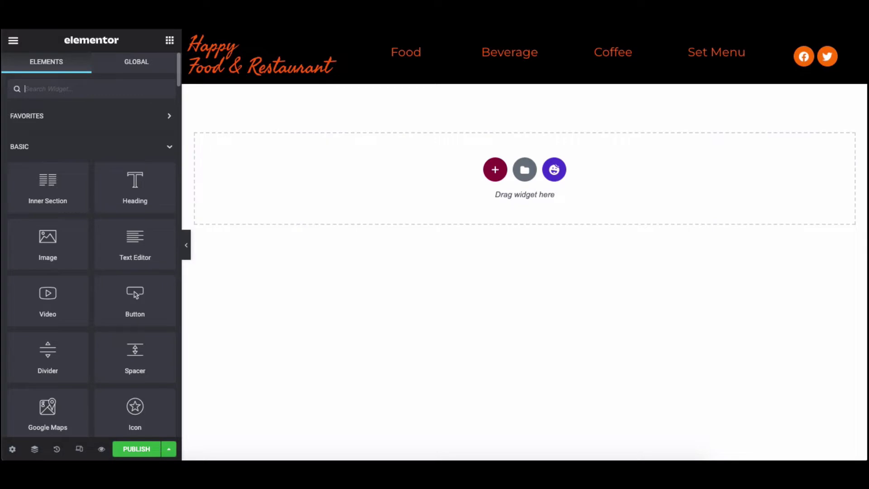
# Search the widgets for "Google map", add the Advanced Google Map widget to the empty section, and collapse its General Settings.
pyautogui.write('Google map')
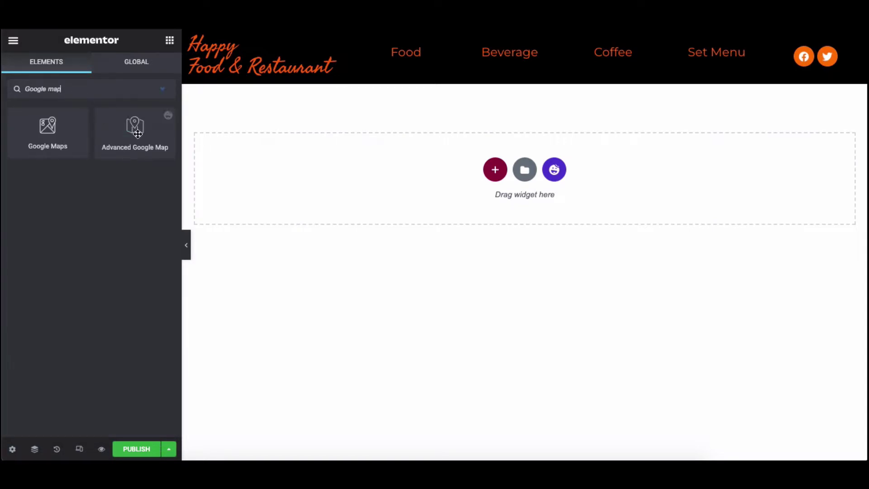
pyautogui.moveTo(132, 133); pyautogui.dragTo(418, 168)
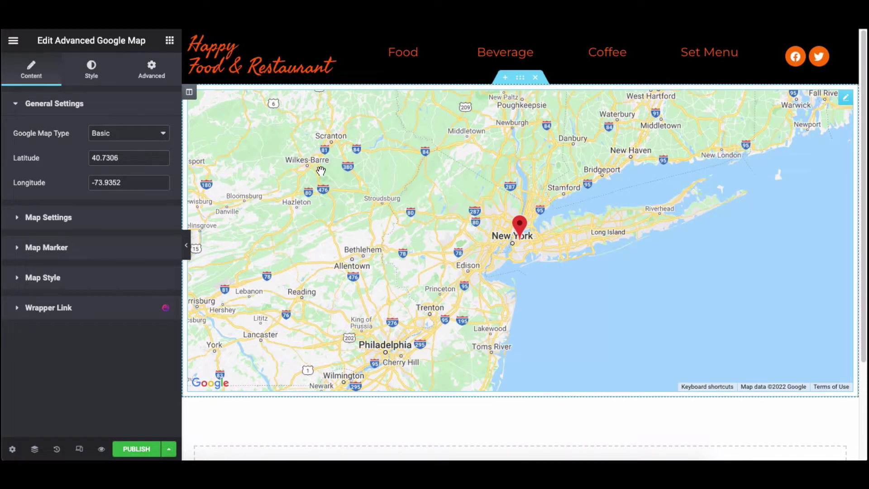
pyautogui.click(105, 109)
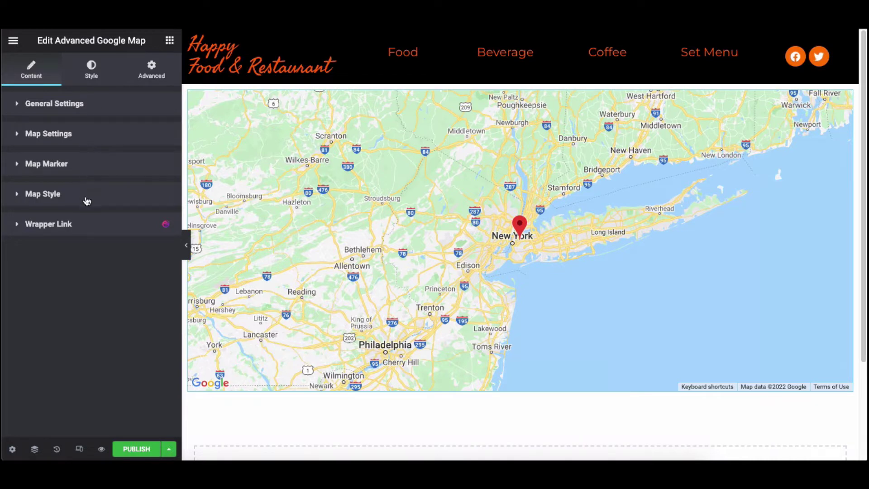
# Expand the widget's General Settings, review the Google Map Type options, and keep the type as Basic.
pyautogui.click(105, 110)
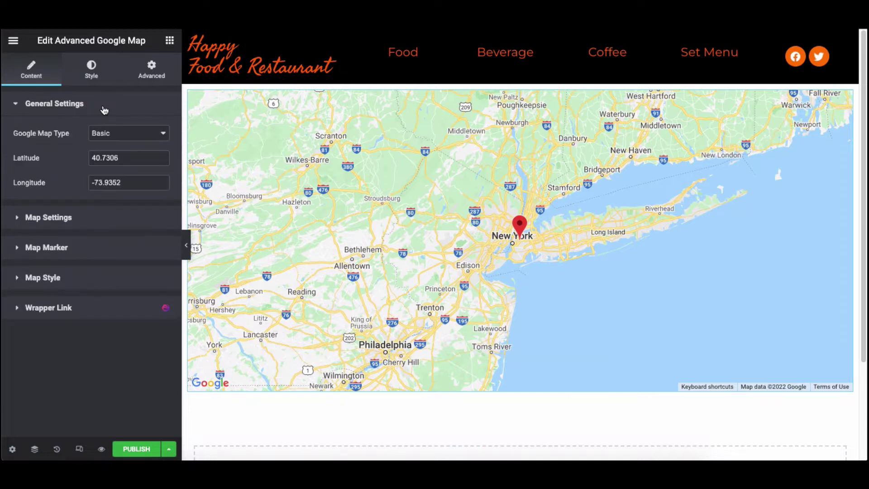
pyautogui.click(115, 134)
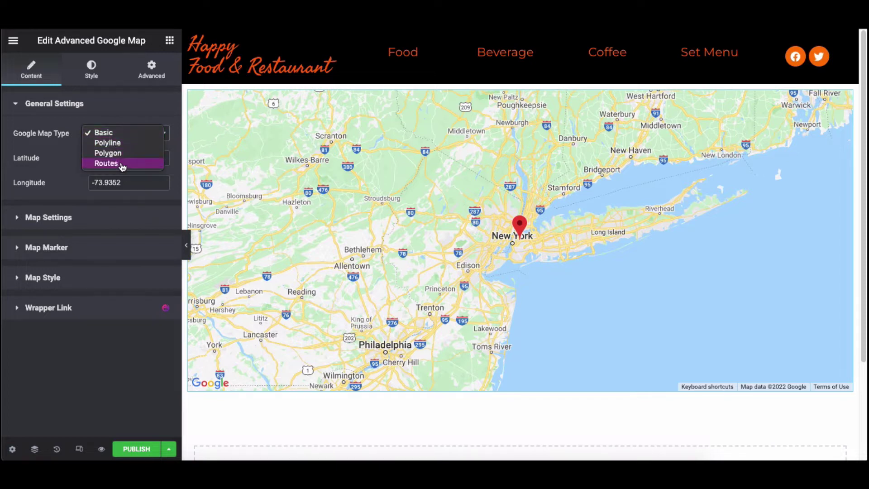
pyautogui.click(125, 136)
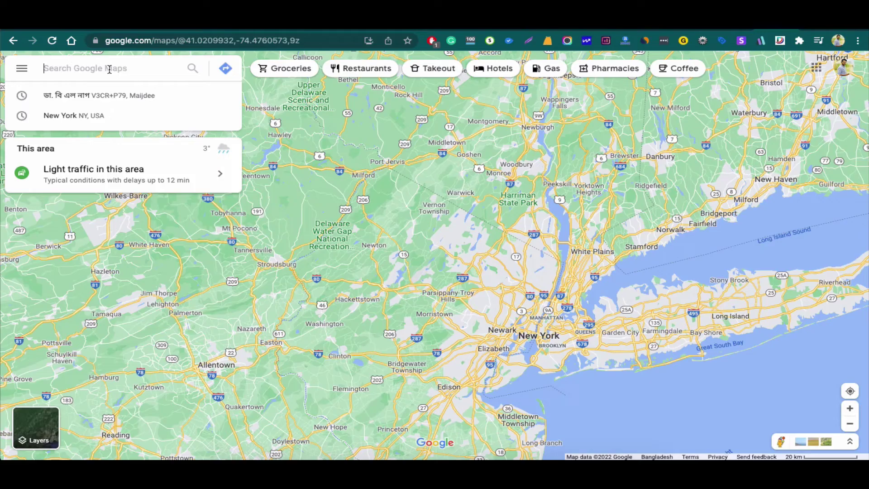
# Switch to Google Maps, look up New York, NY, USA, and clear the search.
pyautogui.write('New')
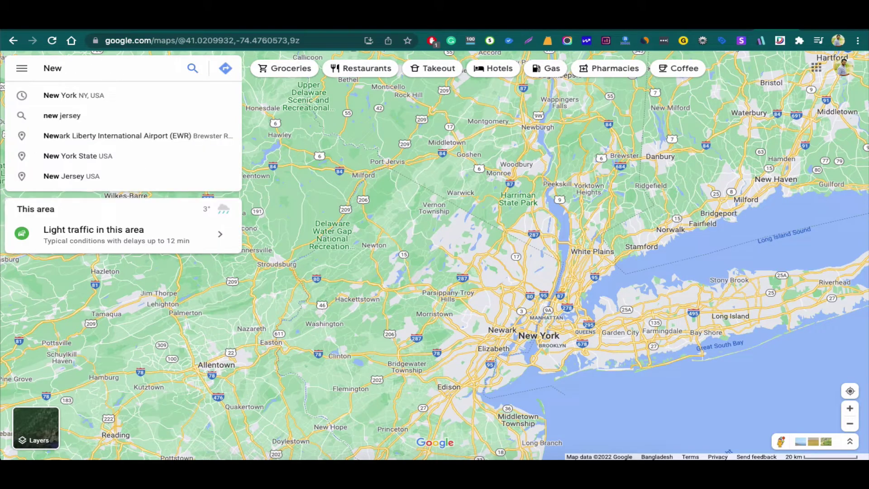
pyautogui.click(70, 100)
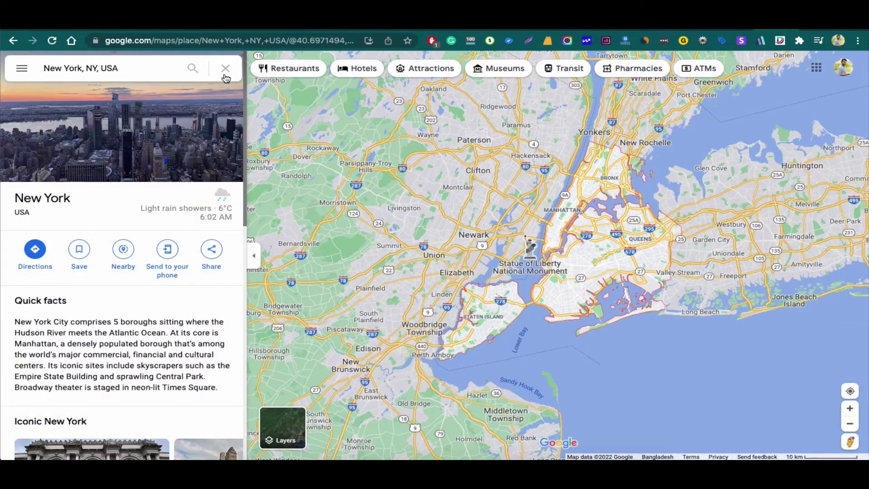
pyautogui.click(225, 67)
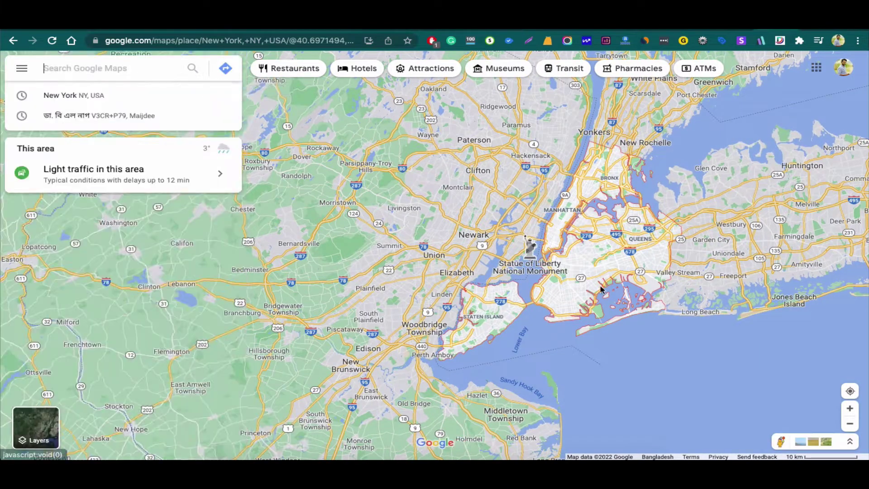
# Pick the spot beside Review Ave in Queens, next to Newtown Creek, and open the details for its coordinates.
pyautogui.scroll(5, 599, 245)
pyautogui.scroll(5, 469, 248)
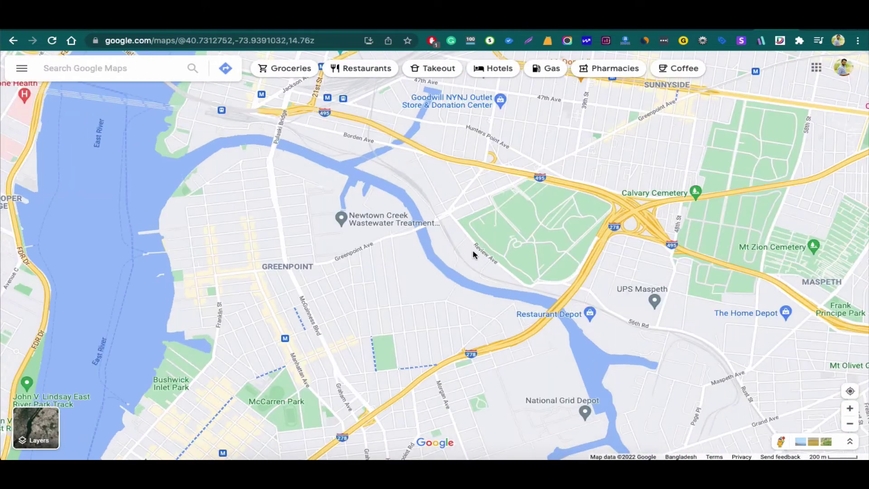
pyautogui.click(470, 252)
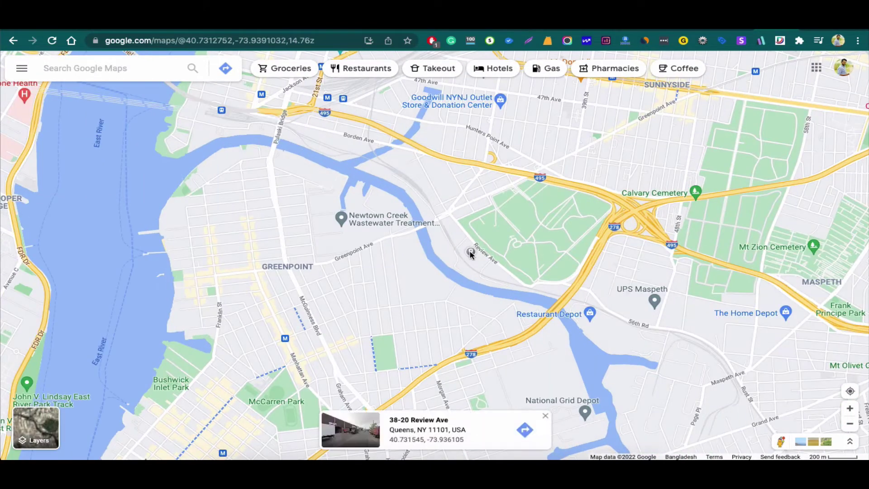
pyautogui.click(409, 440)
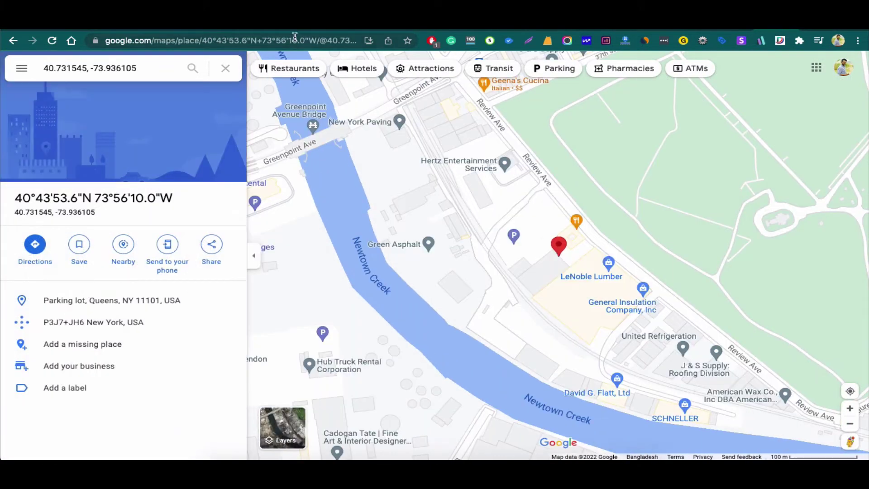
# Bring the coordinates after the @ sign in the place's web address into view and highlight the latitude and longitude.
pyautogui.click(329, 42)
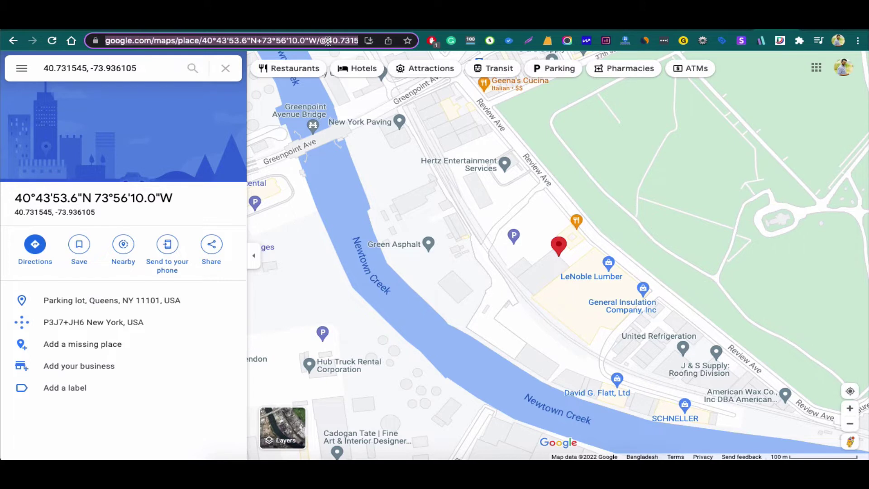
pyautogui.press('Right')
pyautogui.press('Right')
pyautogui.press('Right')
pyautogui.press('Right')
pyautogui.press('Right')
pyautogui.press('Right')
pyautogui.press('Right')
pyautogui.press('Right')
pyautogui.press('Right')
pyautogui.press('Right')
pyautogui.press('Right')
pyautogui.press('Right')
pyautogui.press('Right')
pyautogui.press('Right')
pyautogui.press('Right')
pyautogui.press('Right')
pyautogui.press('Right')
pyautogui.press('Right')
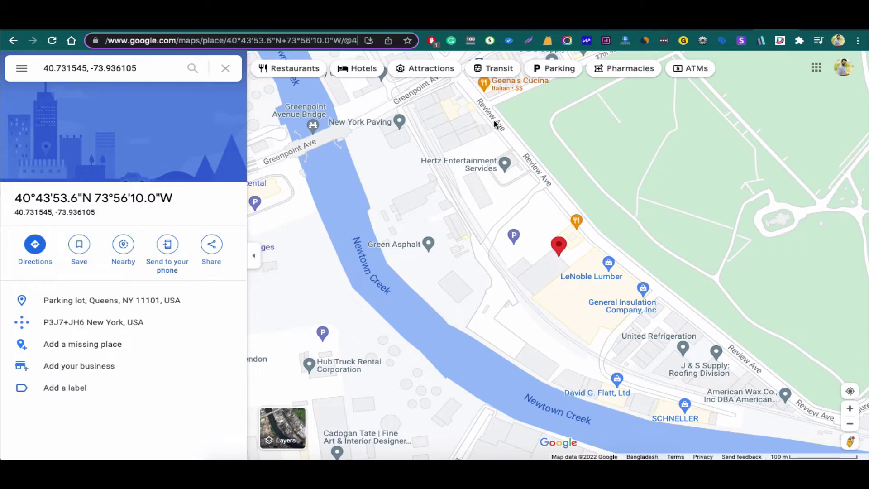
pyautogui.press('Right')
pyautogui.press('Right')
pyautogui.press('Right')
pyautogui.press('Right')
pyautogui.press('Right')
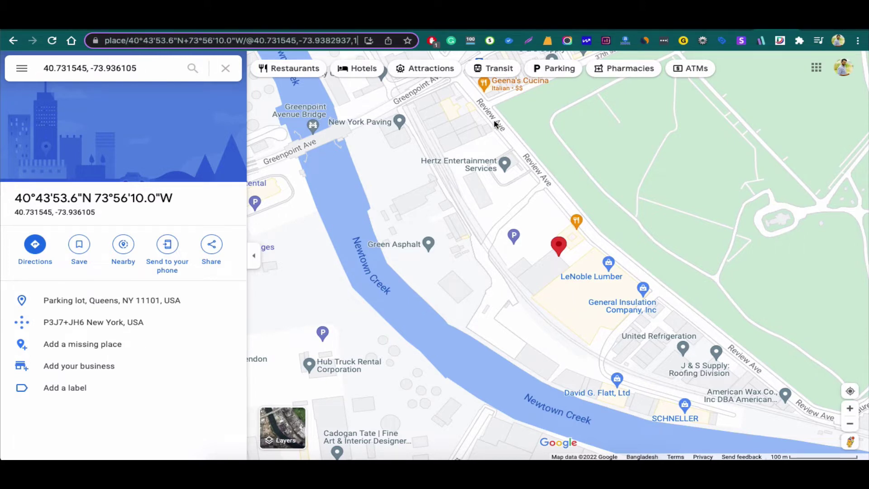
pyautogui.moveTo(254, 41); pyautogui.dragTo(292, 41)
pyautogui.click(303, 41)
pyautogui.moveTo(310, 43); pyautogui.dragTo(346, 43)
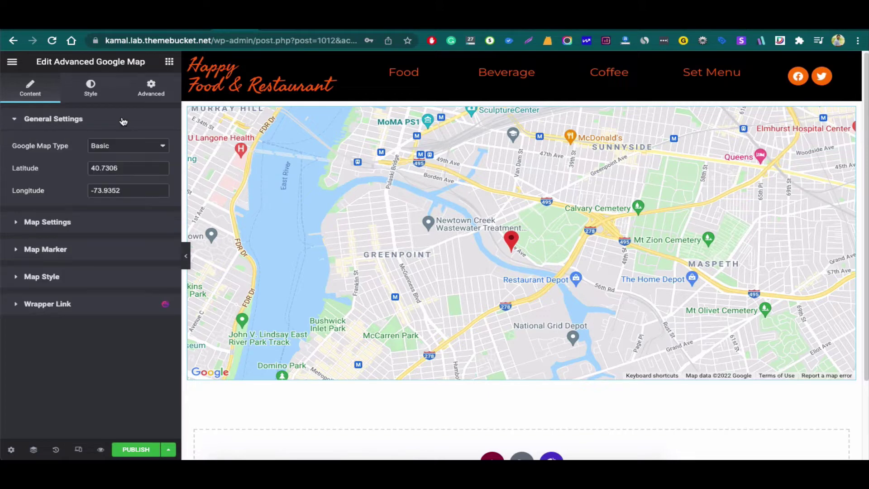
# Set the Advanced Google Map's latitude to 40.731545 and its longitude to -73.9382937, copied from the Google Maps address.
pyautogui.hotkey('ctrl', 'a')
pyautogui.write('40.731545')
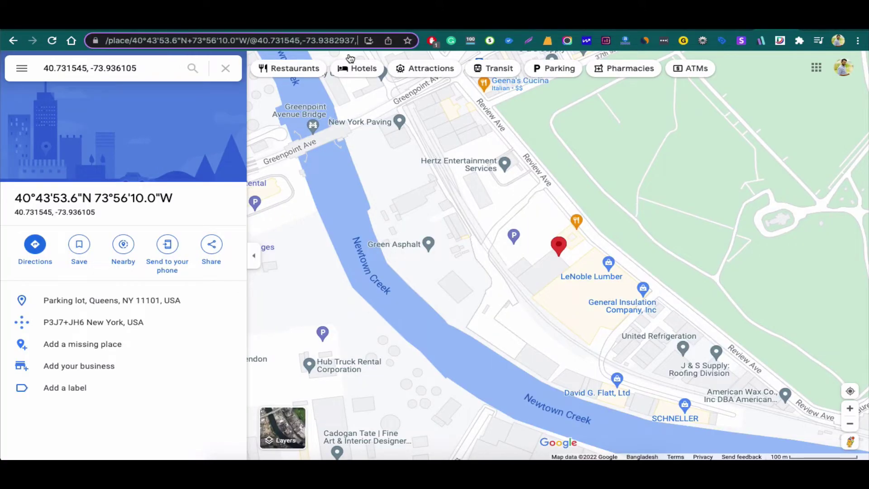
pyautogui.moveTo(303, 42); pyautogui.dragTo(348, 45)
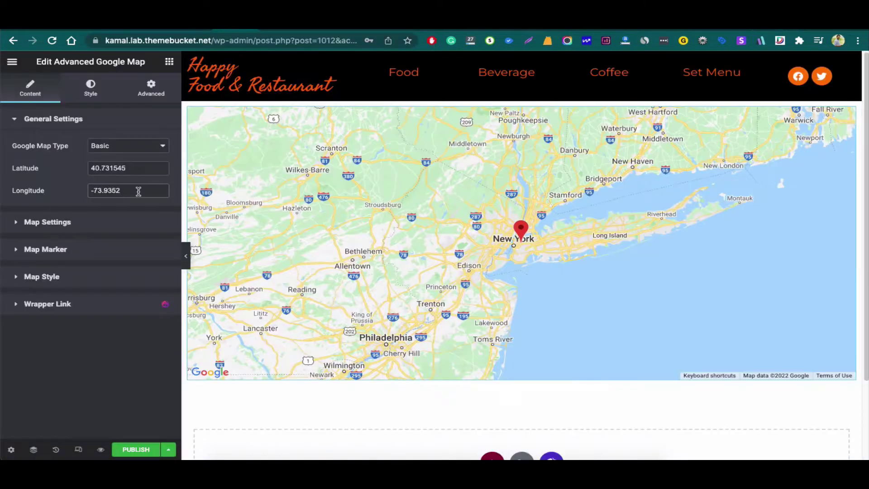
pyautogui.hotkey('ctrl', 'a')
pyautogui.write('-73.9382937')
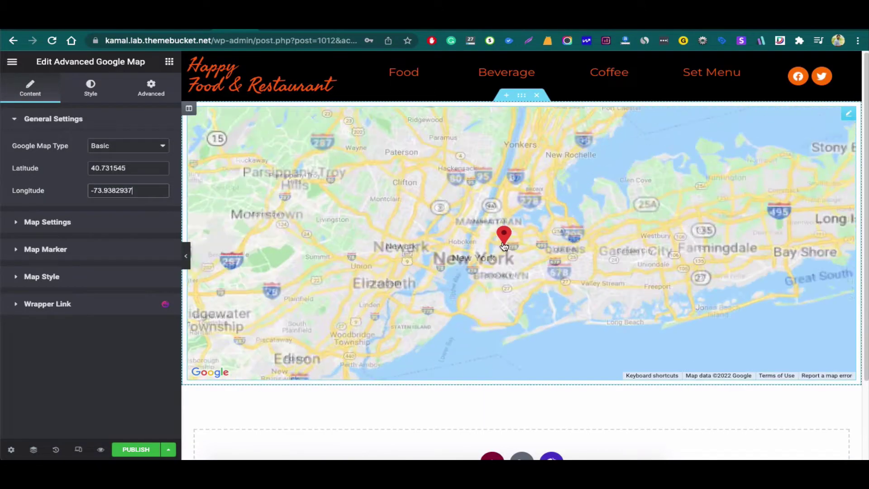
pyautogui.scroll(7, 504, 245)
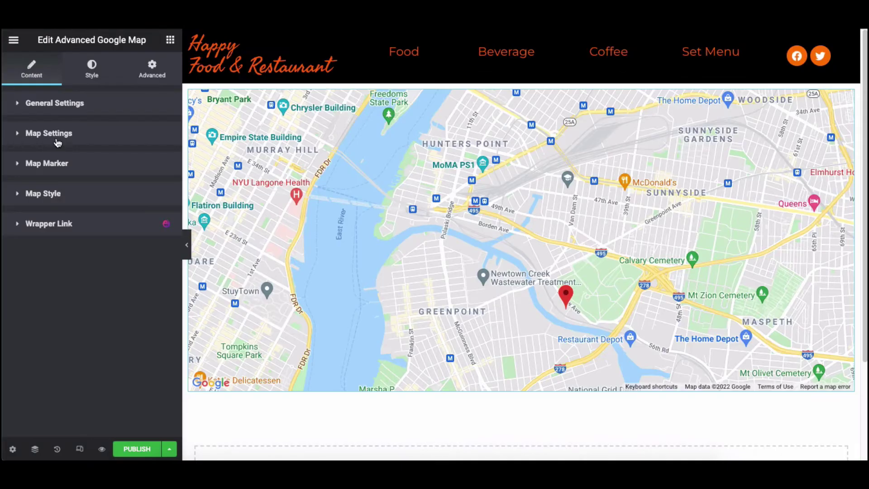
# Try the Satellite, Terrain and Hybrid map types in the Map Settings and restore Road Map.
pyautogui.click(58, 143)
pyautogui.click(132, 168)
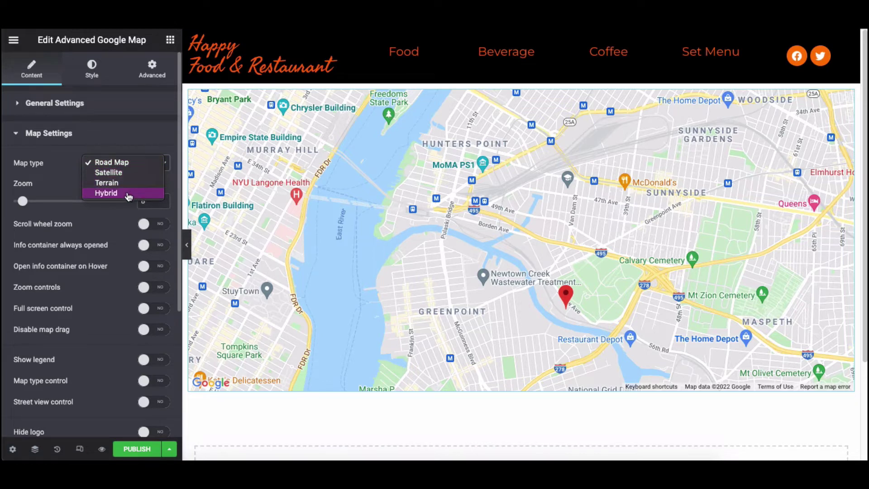
pyautogui.click(111, 173)
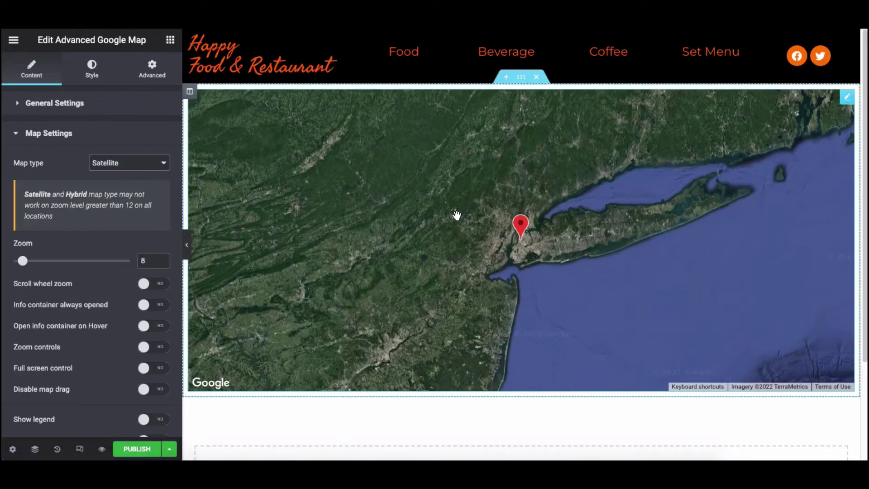
pyautogui.click(120, 168)
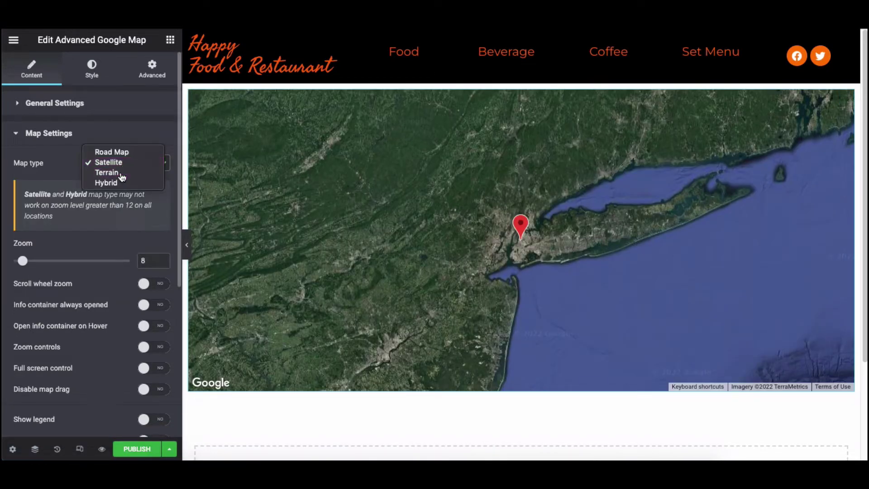
pyautogui.click(120, 173)
pyautogui.click(111, 163)
pyautogui.click(111, 173)
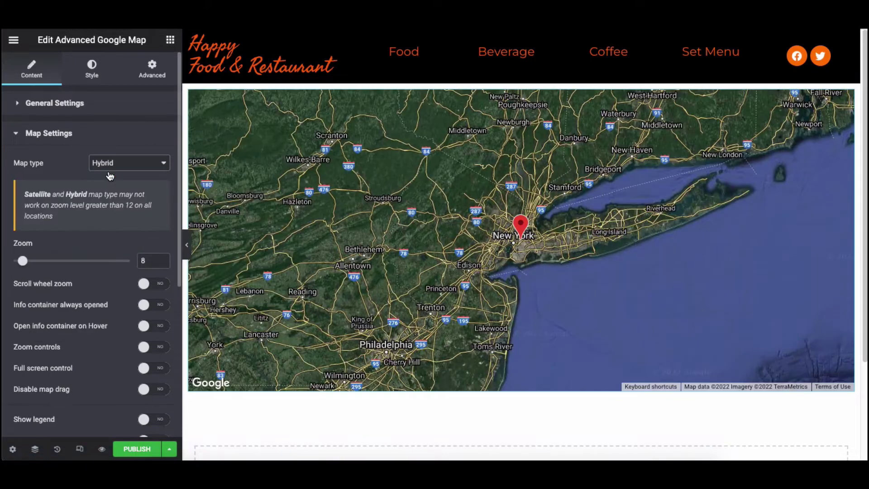
pyautogui.click(138, 168)
pyautogui.click(107, 140)
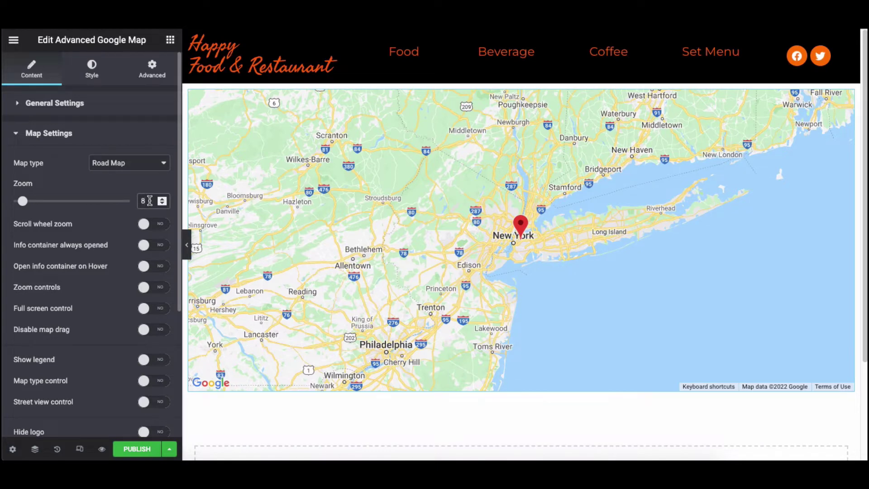
# Try a map zoom level of 12 and set it back to 8.
pyautogui.doubleClick(150, 200)
pyautogui.write('12')
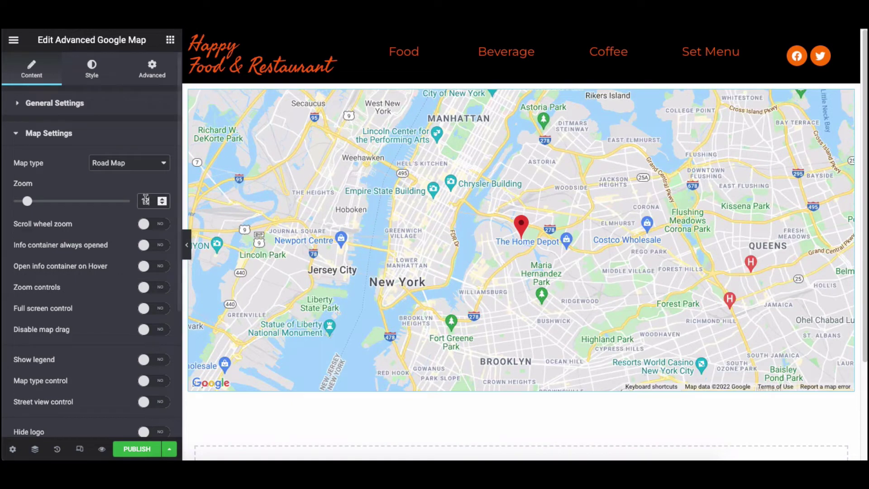
pyautogui.press('BackSpace')
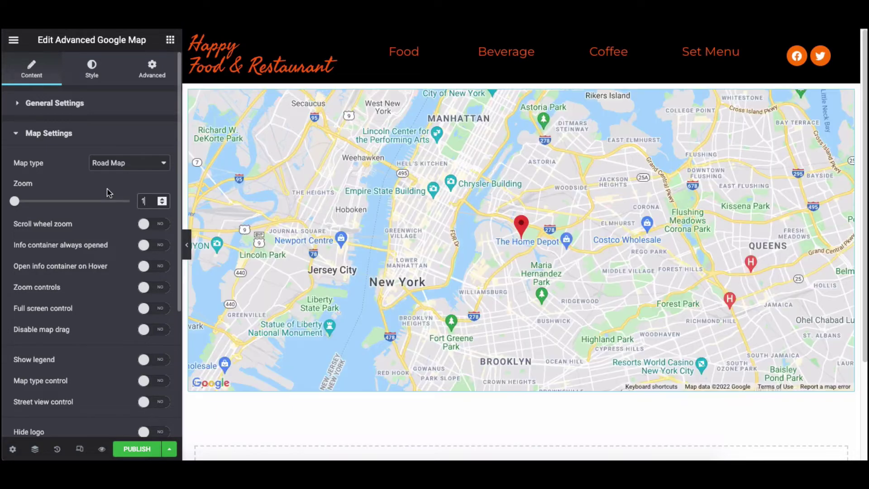
pyautogui.press('BackSpace')
pyautogui.write('8')
pyautogui.click(109, 193)
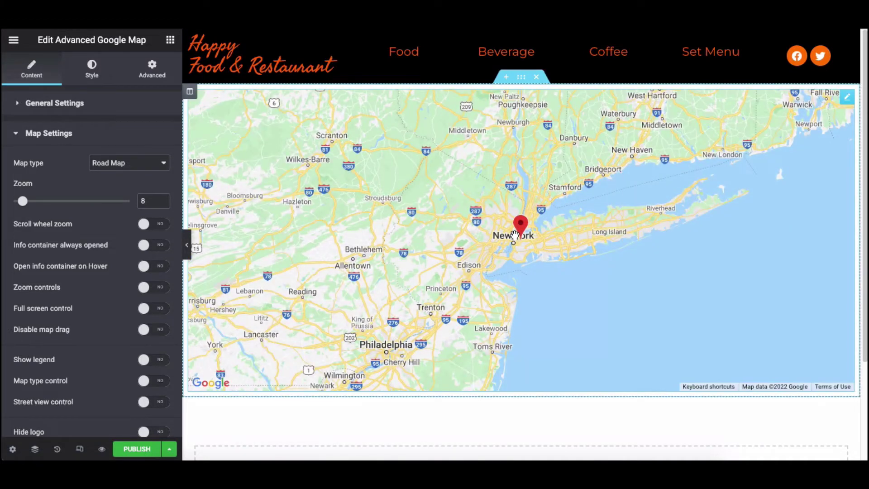
# Enable scroll wheel zoom, test it by zooming the map, and disable the option again.
pyautogui.click(144, 224)
pyautogui.scroll(-1, 427, 236)
pyautogui.scroll(1, 427, 236)
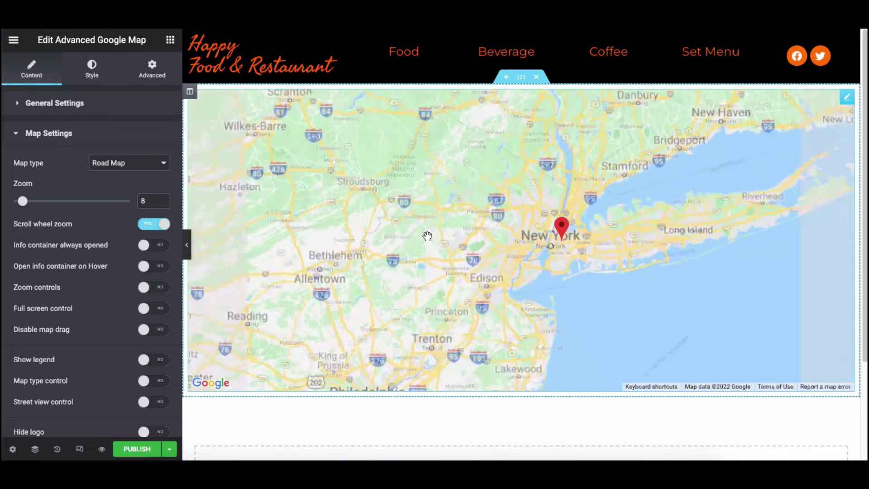
pyautogui.scroll(-1, 427, 236)
pyautogui.click(155, 225)
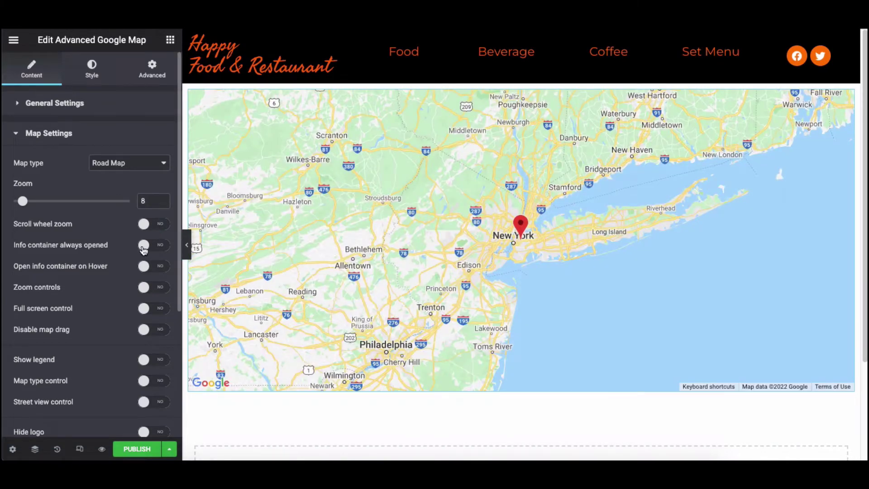
# Try the marker's info container as always opened and as opening on hover, switching each option off again.
pyautogui.click(145, 246)
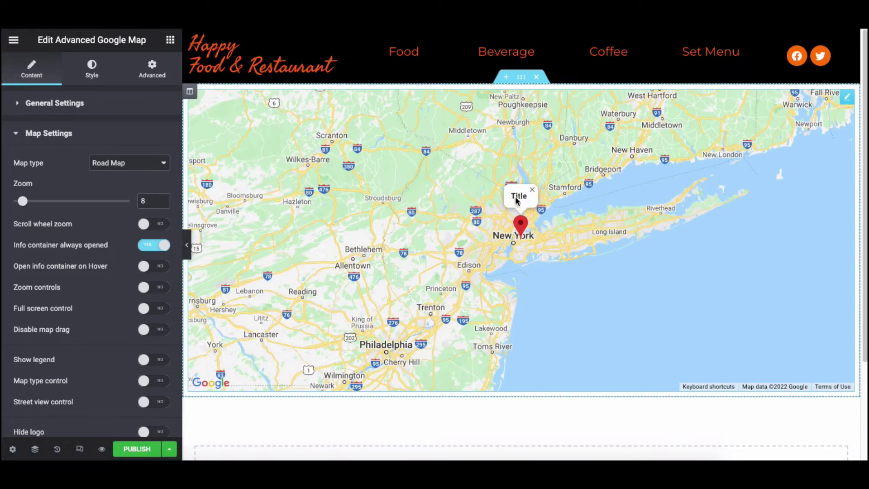
pyautogui.click(149, 245)
pyautogui.click(146, 267)
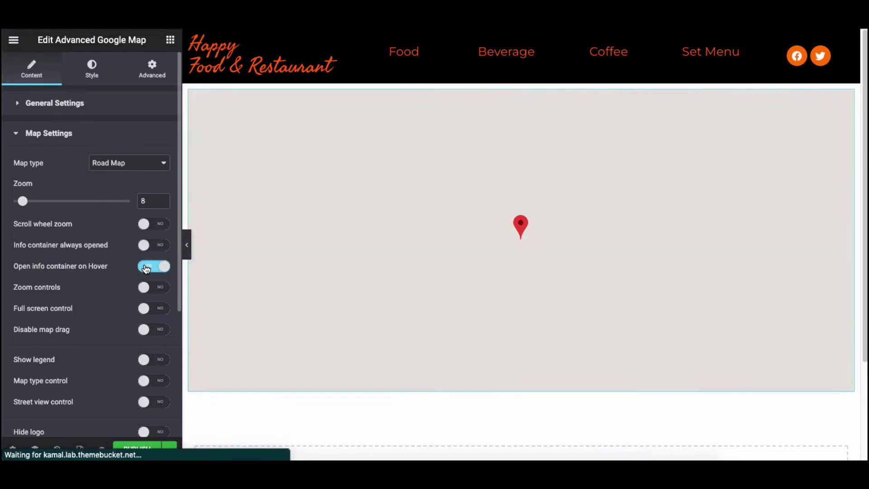
pyautogui.moveTo(521, 229)
pyautogui.click(151, 266)
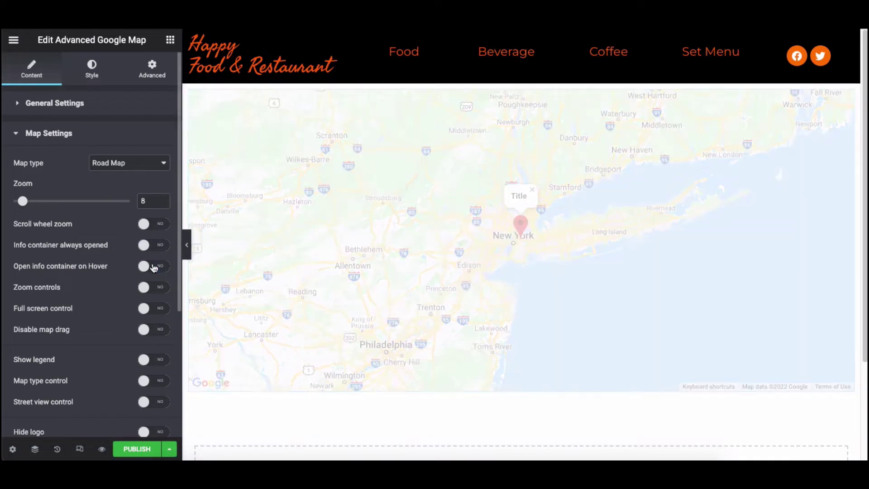
# Test the map's zoom controls by zooming in and out, try the full screen control, and switch both options off again.
pyautogui.click(152, 287)
pyautogui.click(835, 339)
pyautogui.click(836, 339)
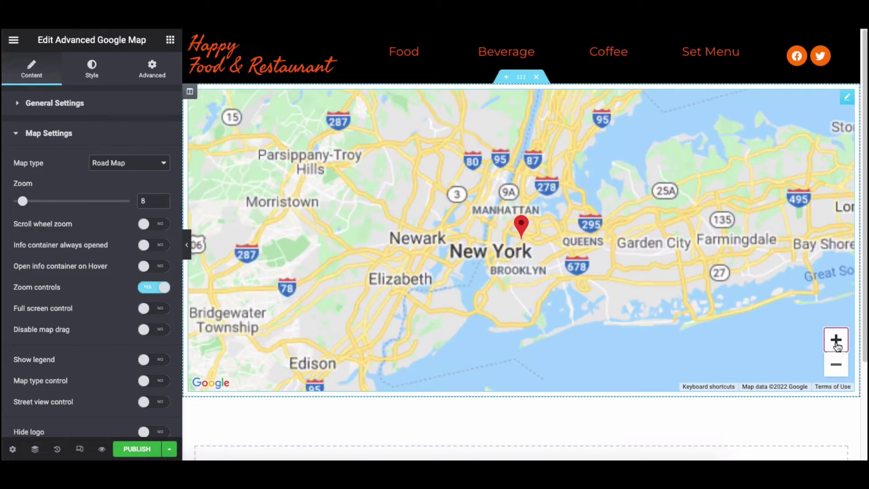
pyautogui.click(836, 364)
pyautogui.click(836, 365)
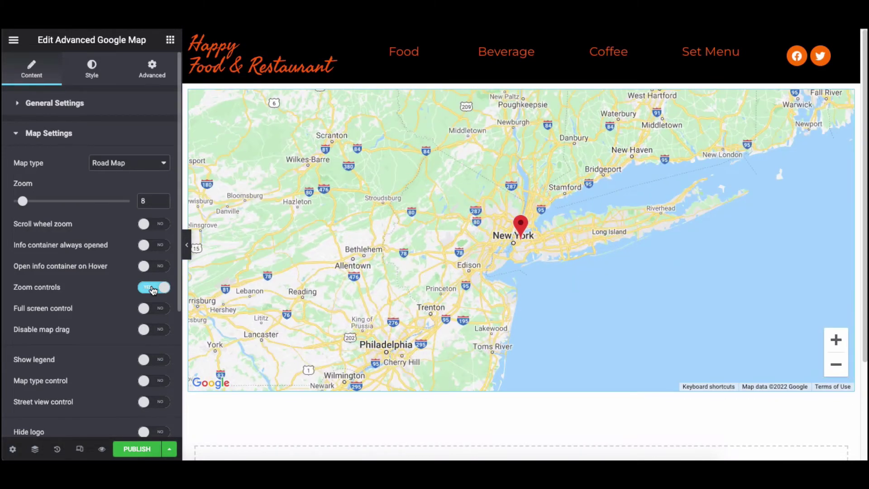
pyautogui.click(151, 287)
pyautogui.click(145, 312)
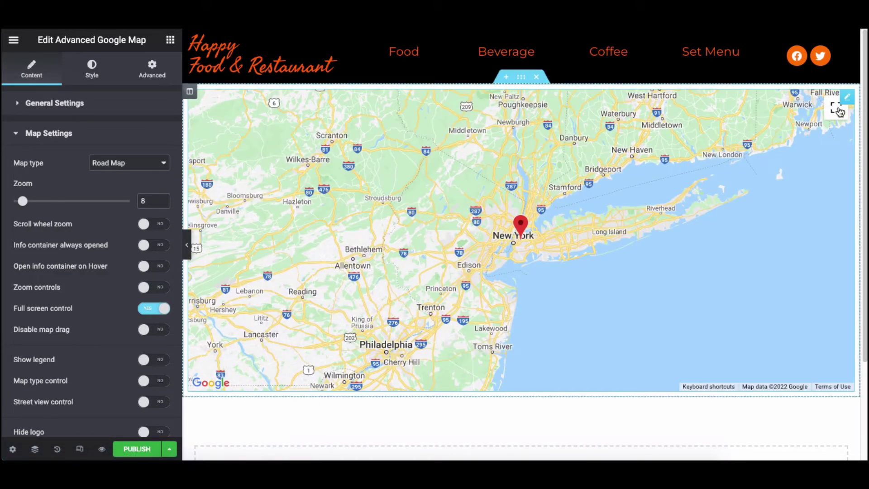
pyautogui.click(146, 309)
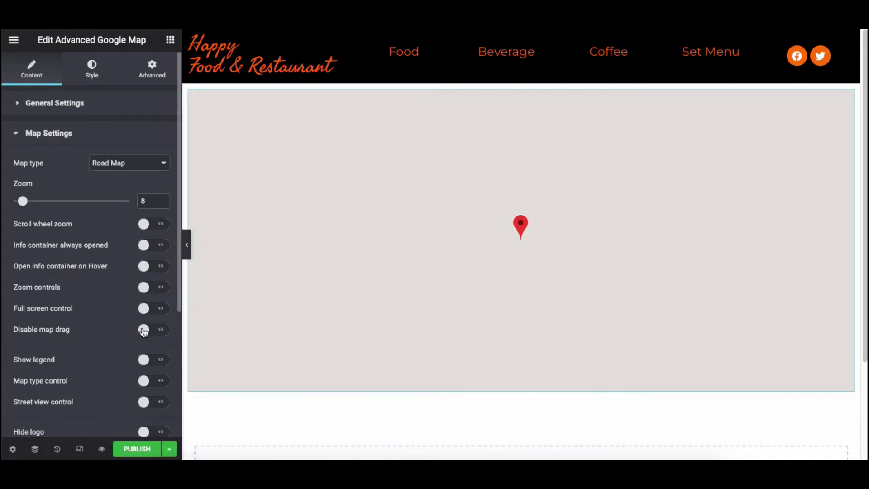
# Test dragging the map in the page preview, try disabling map drag and preview that, and switch the option off again.
pyautogui.click(102, 448)
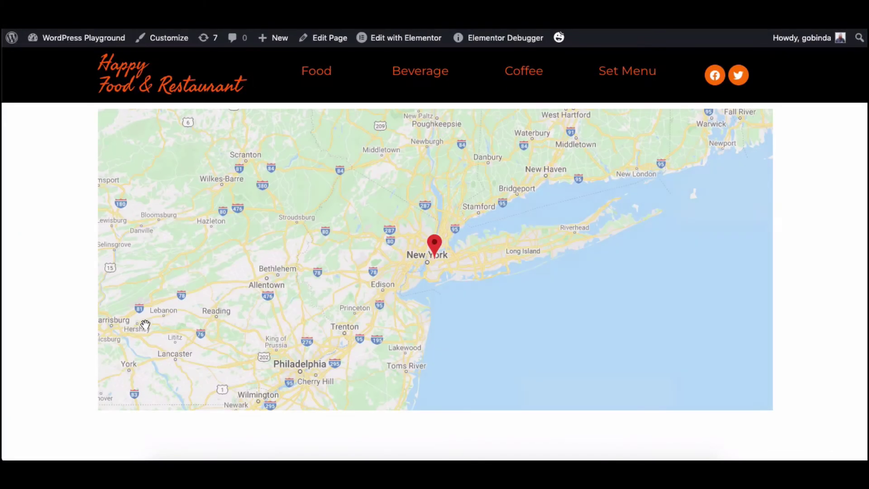
pyautogui.moveTo(189, 187); pyautogui.dragTo(57, 184)
pyautogui.hotkey('ctrl', 'w')
pyautogui.click(153, 328)
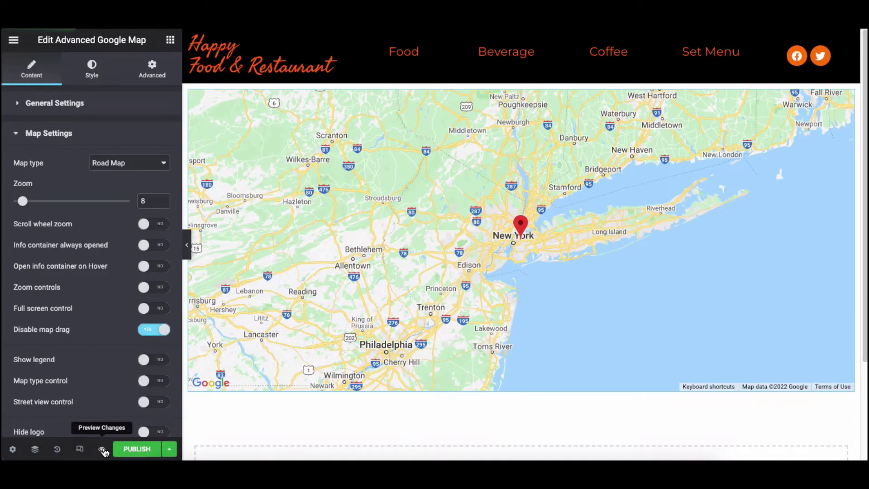
pyautogui.click(102, 449)
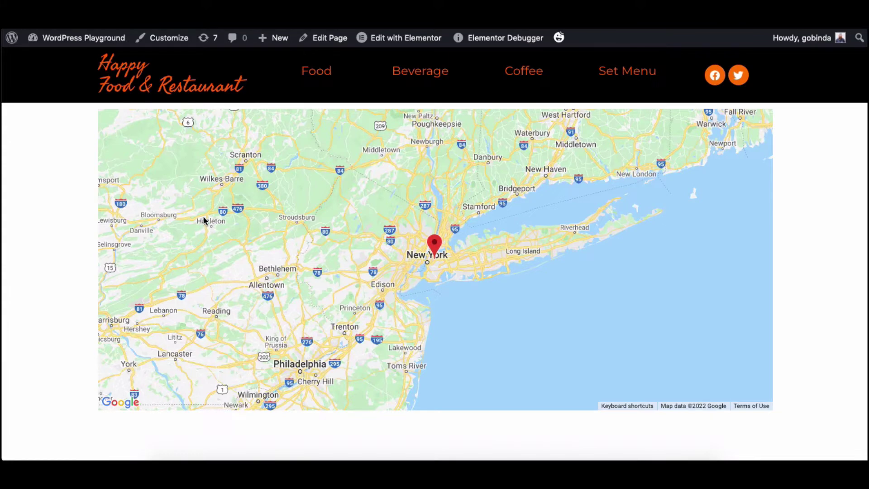
pyautogui.hotkey('ctrl', 'w')
pyautogui.click(149, 329)
# Show the map legend and set its title to Main Branch.
pyautogui.scroll(-4, 151, 333)
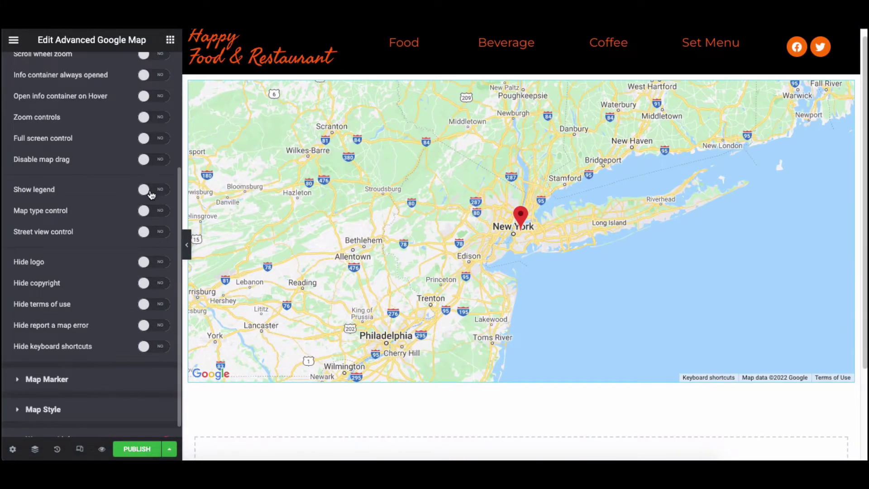
pyautogui.click(152, 194)
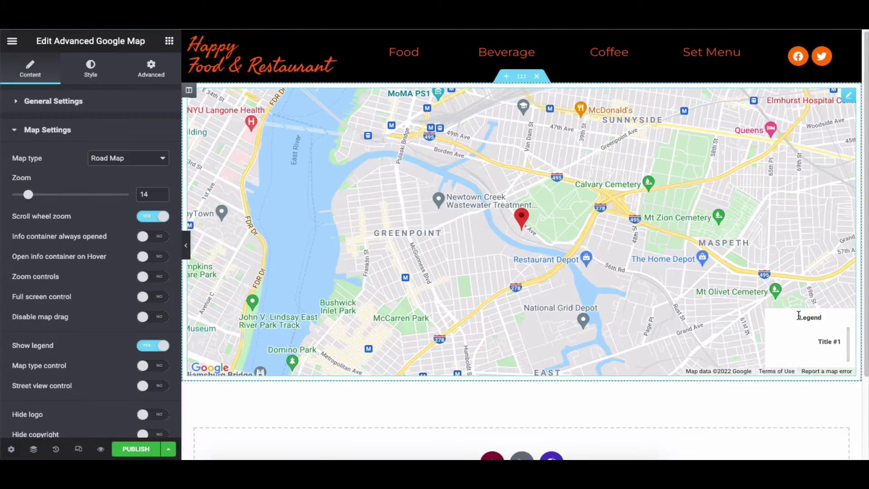
pyautogui.scroll(-4, 153, 312)
pyautogui.click(153, 307)
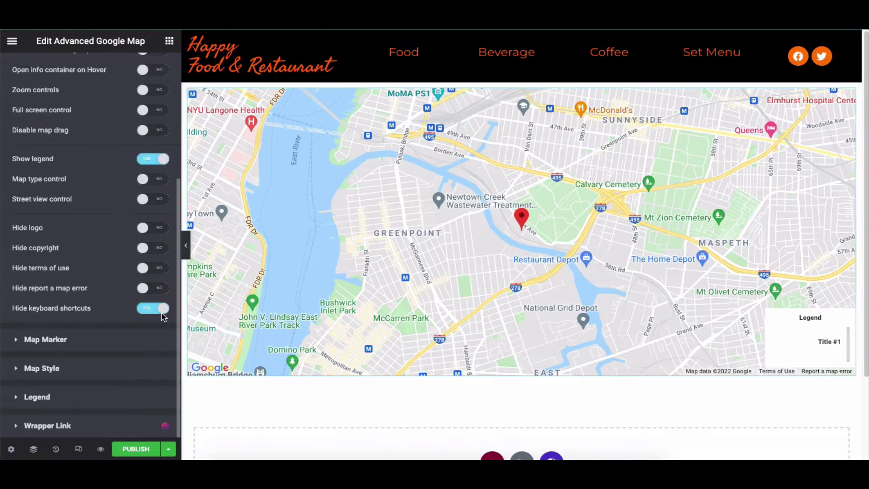
pyautogui.click(98, 398)
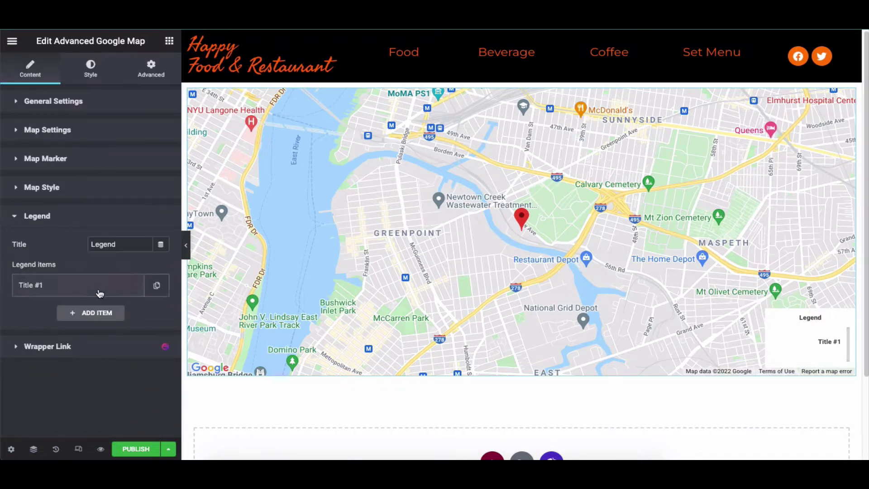
pyautogui.doubleClick(122, 244)
pyautogui.write('Main')
pyautogui.click(117, 265)
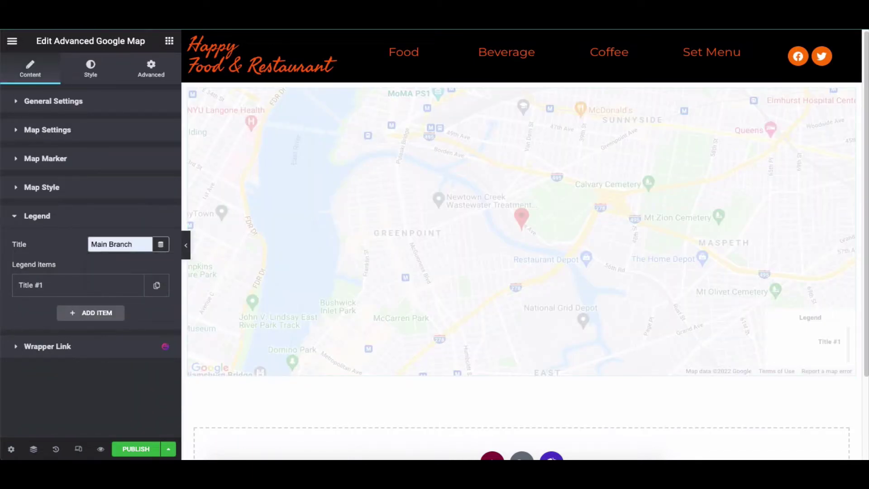
# Title the first legend item Main Location of My Shop.
pyautogui.click(45, 285)
pyautogui.scroll(-1, 54, 357)
pyautogui.click(54, 357)
pyautogui.doubleClick(53, 357)
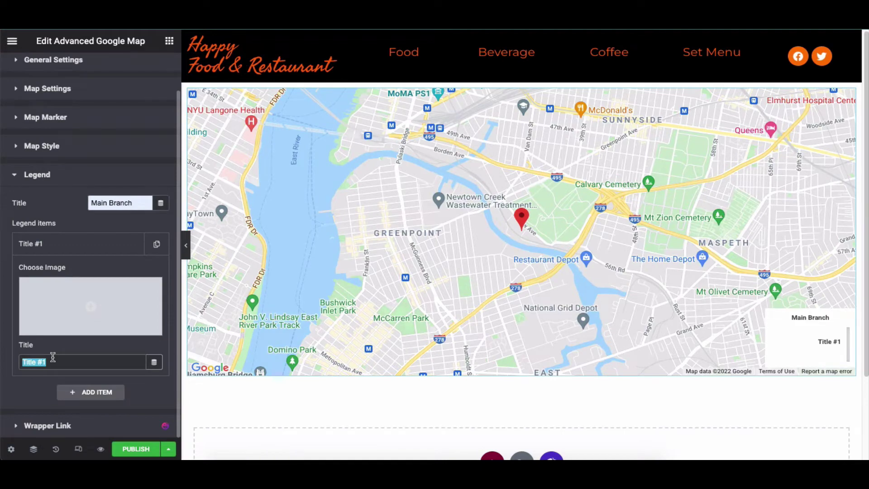
pyautogui.write('Main Loca')
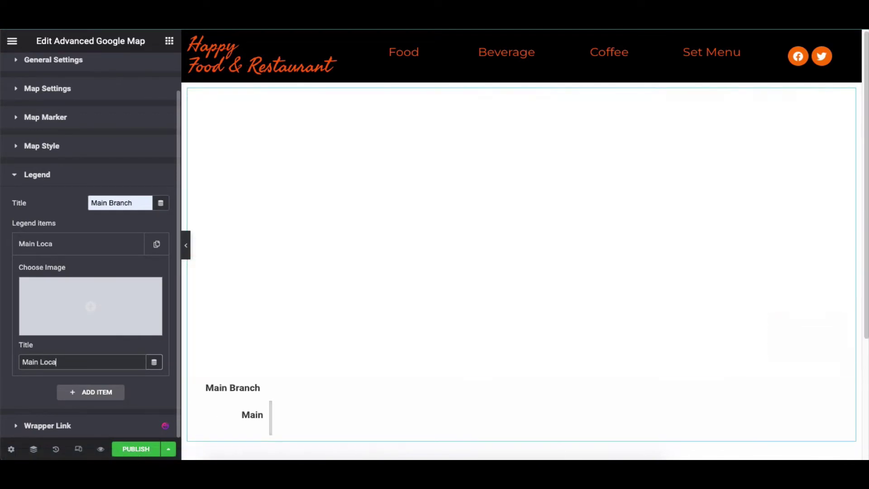
pyautogui.write('tion of My ')
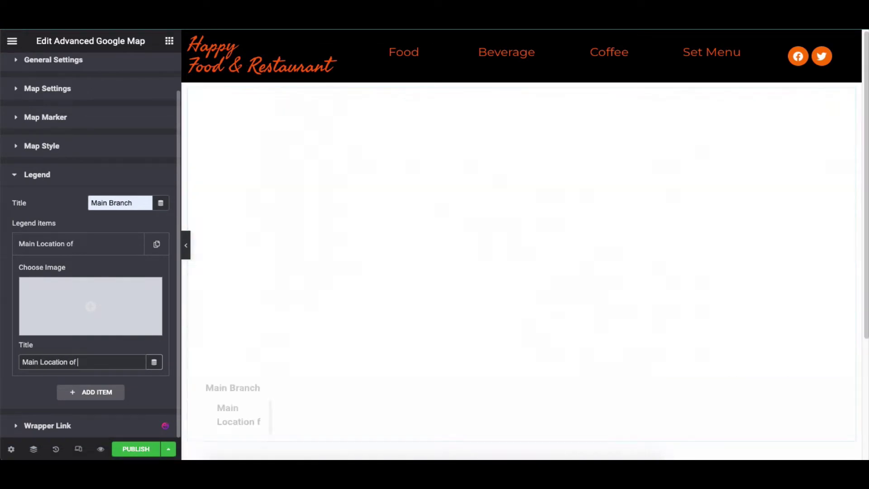
pyautogui.write('Shop')
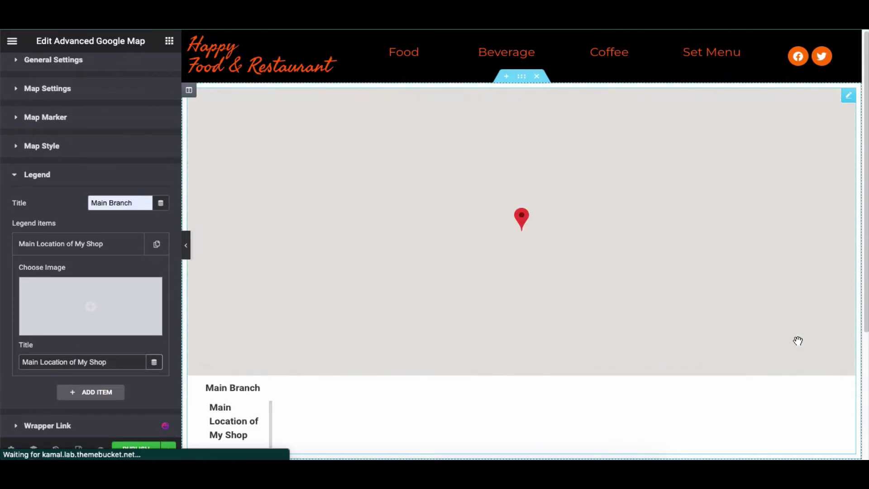
# Insert the LUXCOFFE logo from the media library as the legend item's image.
pyautogui.click(113, 293)
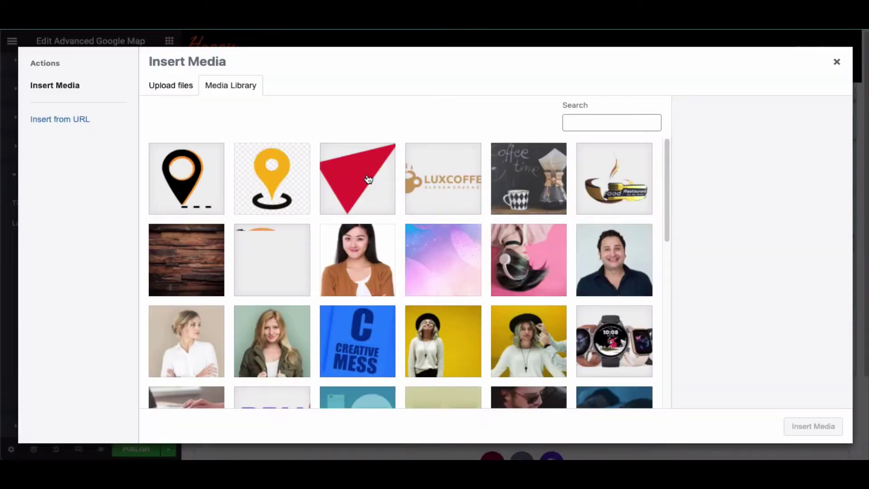
pyautogui.click(444, 177)
pyautogui.click(813, 426)
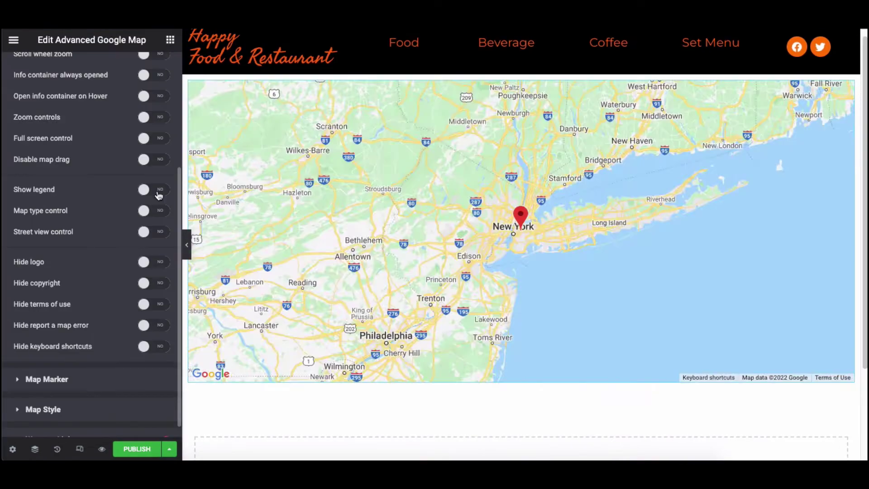
# Try the map type control by switching the map view and back, try the street view control, and switch both options off again.
pyautogui.click(154, 210)
pyautogui.click(265, 99)
pyautogui.click(215, 98)
pyautogui.click(154, 211)
pyautogui.click(148, 233)
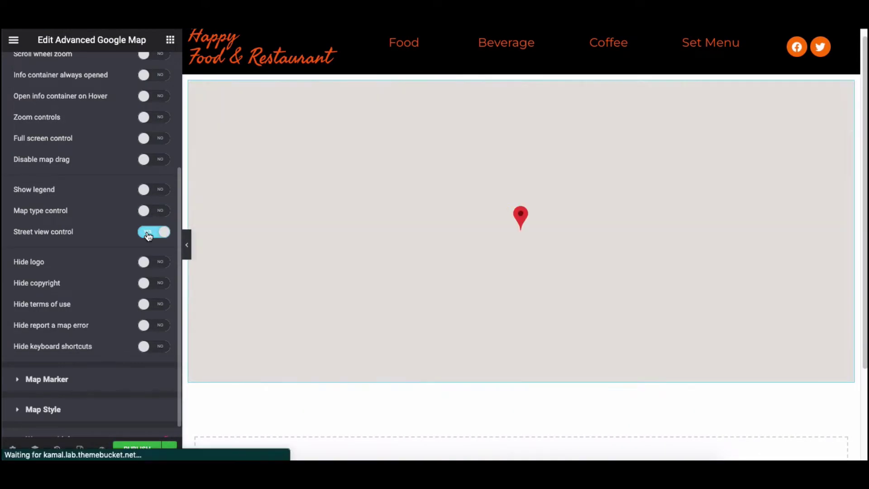
pyautogui.click(154, 232)
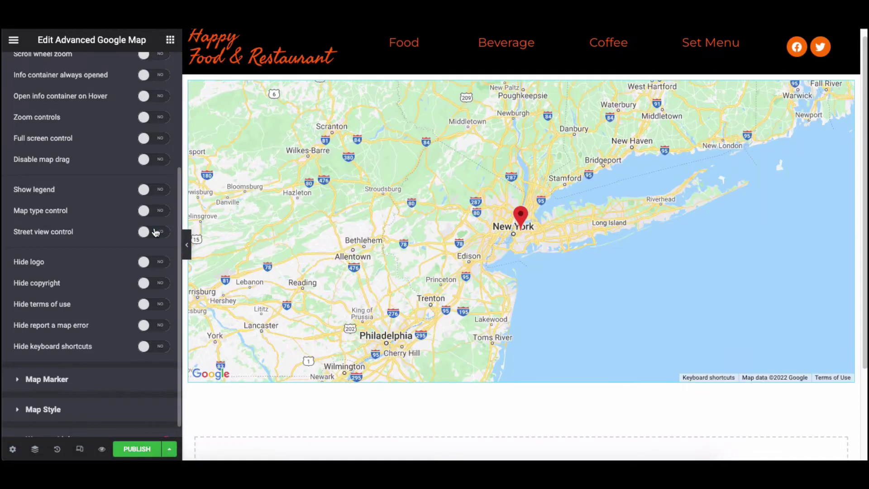
# Try hiding the map's logo, copyright and terms of use, switching each option off again.
pyautogui.click(154, 262)
pyautogui.click(153, 261)
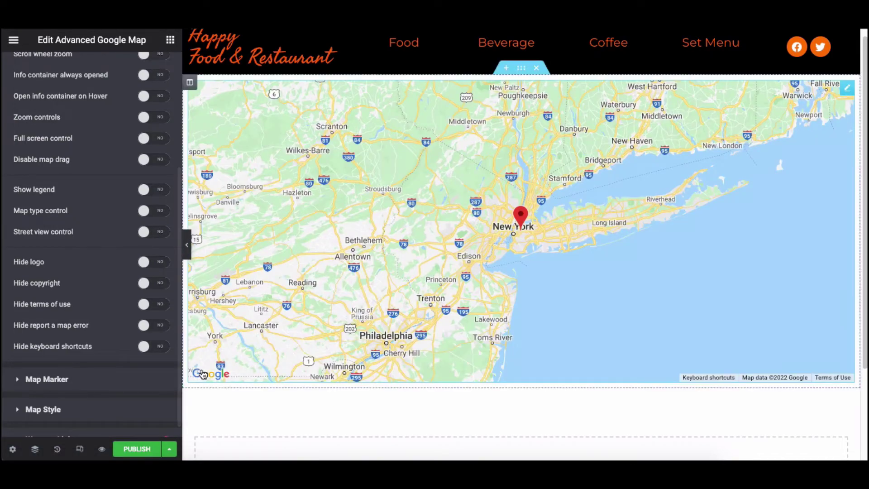
pyautogui.click(146, 284)
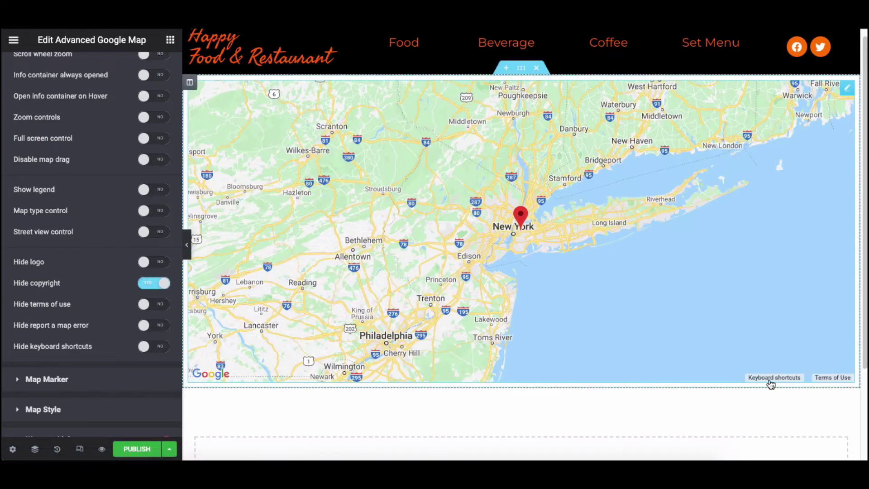
pyautogui.click(150, 284)
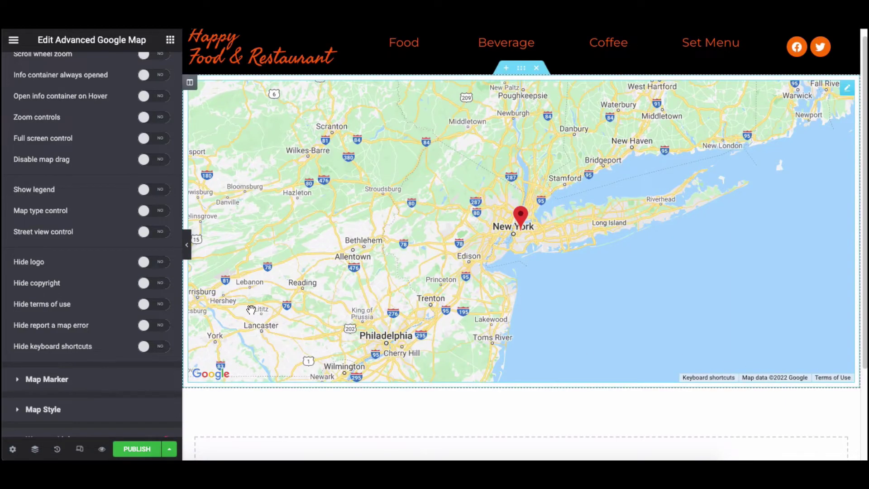
pyautogui.click(143, 304)
pyautogui.click(144, 304)
# Try hiding the map error report link and the keyboard shortcuts, switching both options off again.
pyautogui.click(146, 325)
pyautogui.click(145, 346)
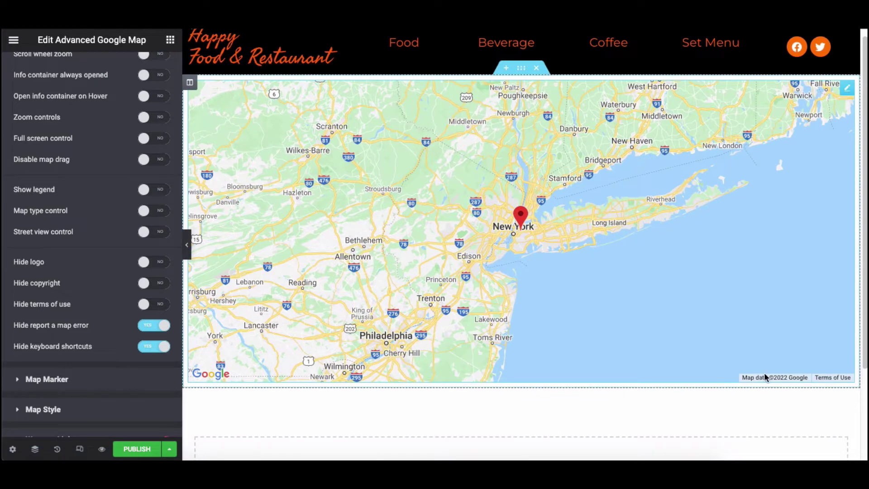
pyautogui.click(145, 325)
pyautogui.click(160, 347)
# Give the existing map pin the title Branch One and the description My Shop.
pyautogui.click(104, 171)
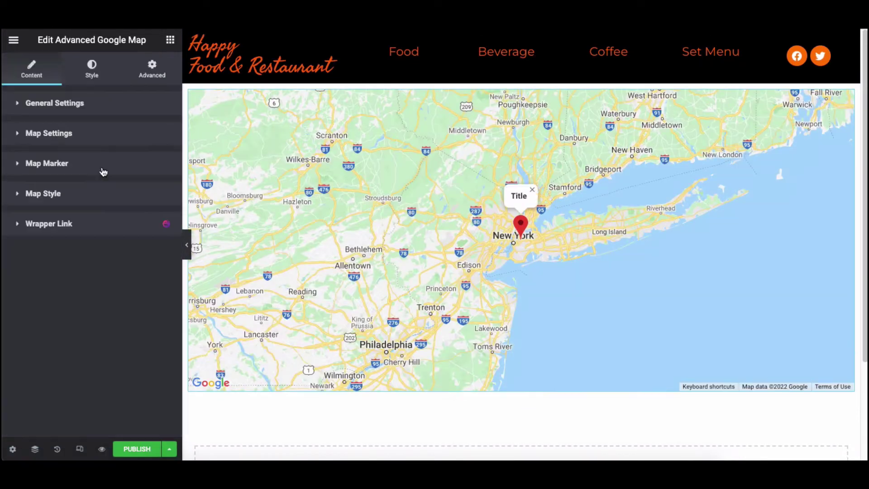
pyautogui.click(103, 169)
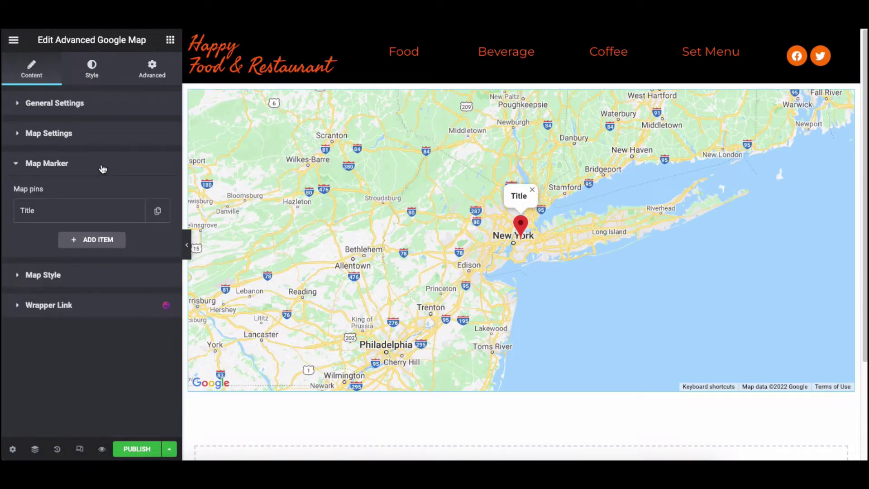
pyautogui.click(91, 214)
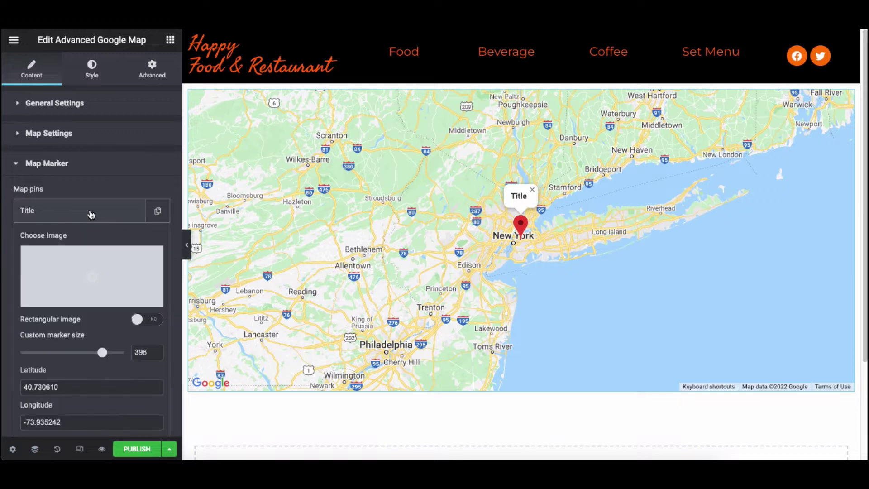
pyautogui.scroll(-1, 91, 215)
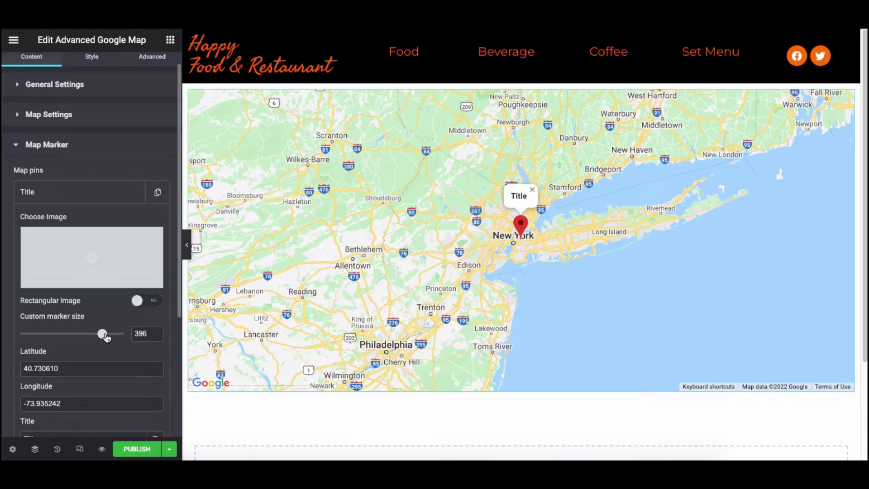
pyautogui.scroll(-2, 111, 334)
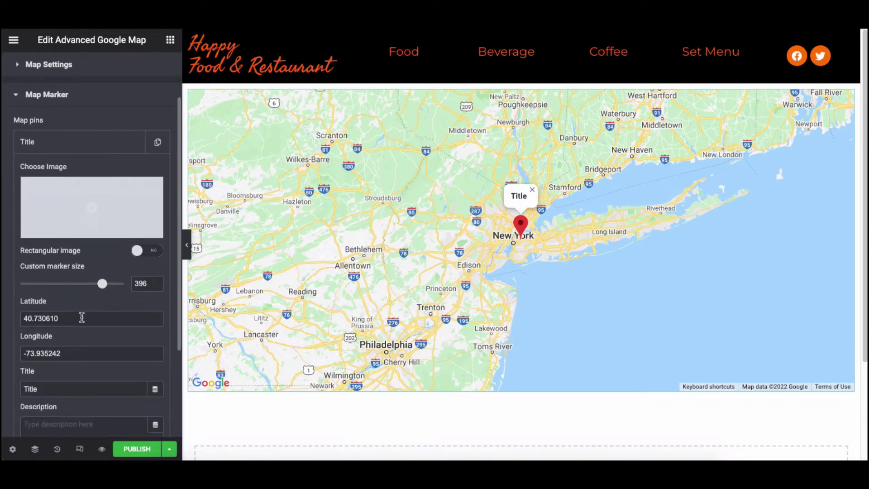
pyautogui.scroll(-1, 76, 352)
pyautogui.doubleClick(52, 368)
pyautogui.write('Branch One')
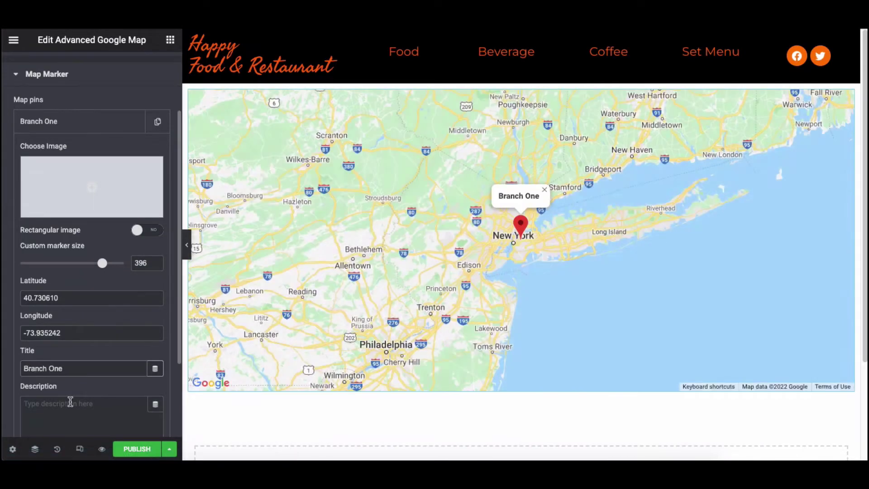
pyautogui.click(70, 402)
pyautogui.write('My Shop')
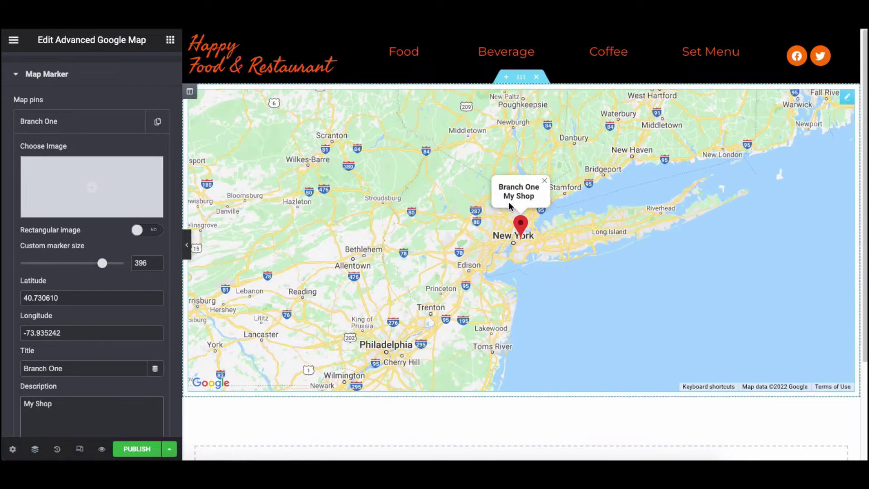
# Add a second map pin with the title Branch Two and the description My Shop.
pyautogui.click(100, 131)
pyautogui.click(95, 151)
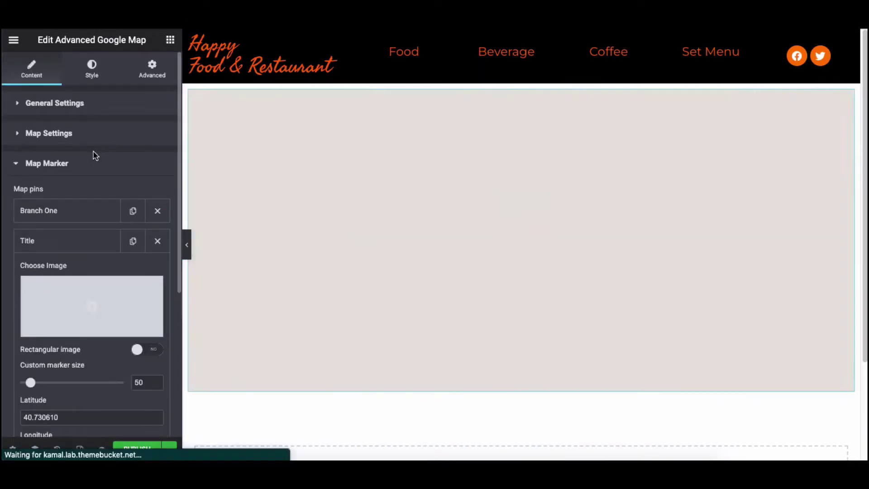
pyautogui.scroll(-5, 91, 203)
pyautogui.doubleClick(36, 294)
pyautogui.write('Branch Two')
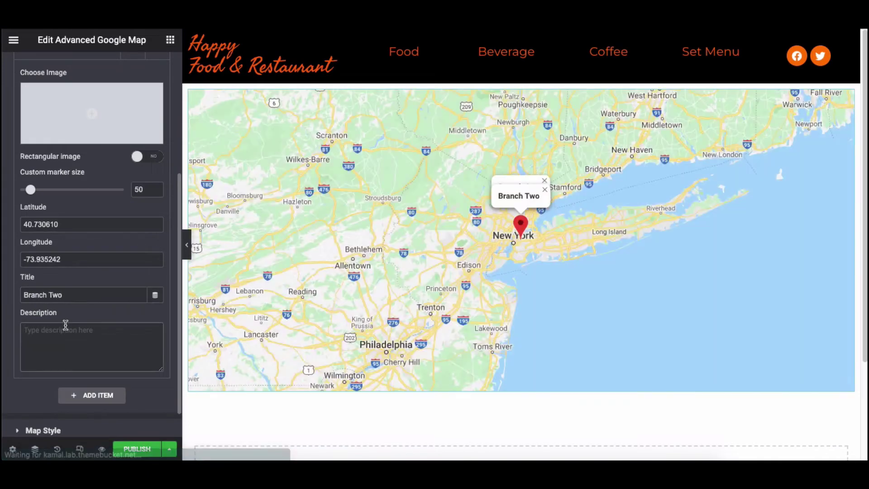
pyautogui.click(66, 330)
pyautogui.write('My Shop')
# Set the Branch Two pin's latitude to 40.739845 and its longitude to -73.847277.
pyautogui.click(73, 224)
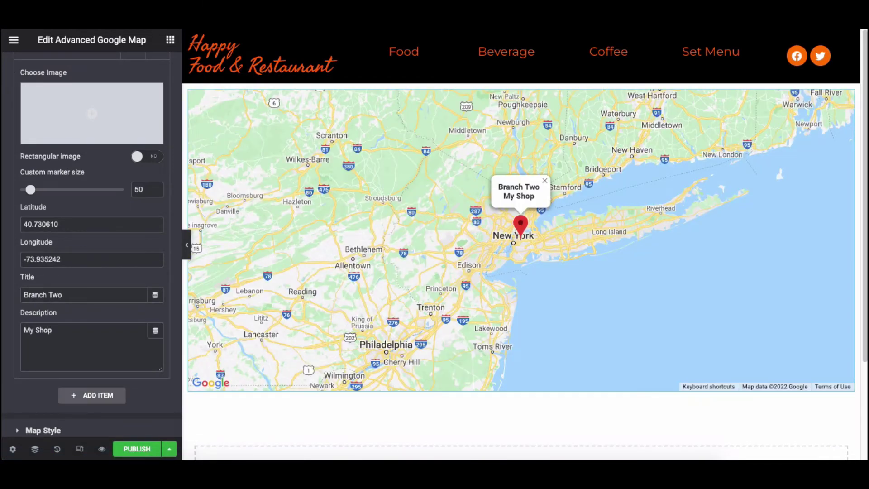
pyautogui.hotkey('ctrl', 'a')
pyautogui.write('40.739845')
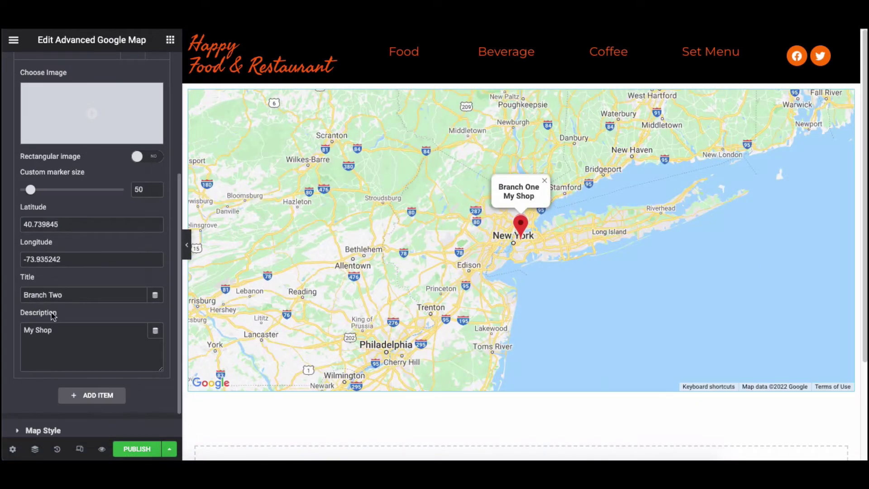
pyautogui.click(71, 259)
pyautogui.hotkey('ctrl', 'a')
pyautogui.write('-73.847277')
pyautogui.scroll(4, 522, 248)
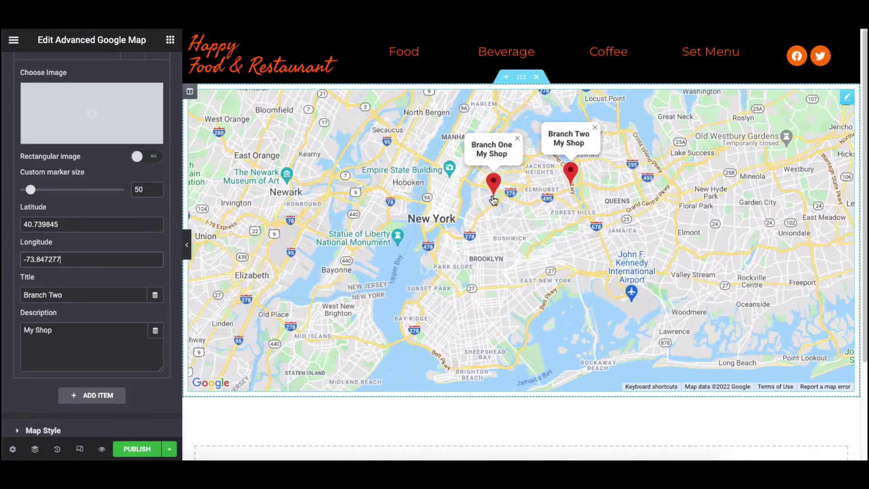
# Try the Silver, Retro, Dark, Night and Aubergine presets as the map style.
pyautogui.scroll(5, 89, 181)
pyautogui.click(89, 126)
pyautogui.click(97, 178)
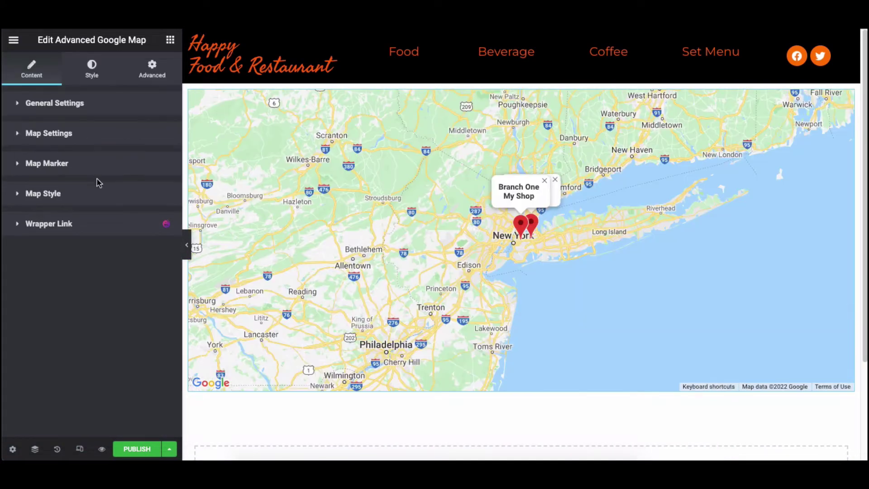
pyautogui.click(103, 199)
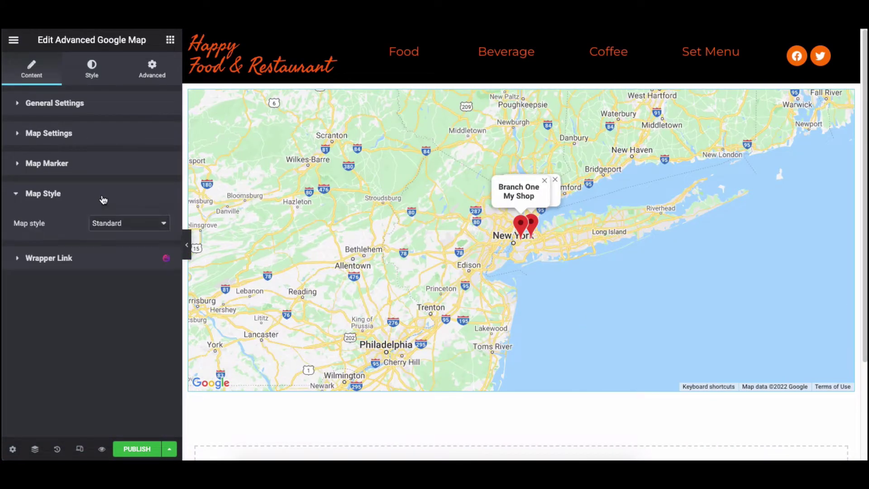
pyautogui.click(112, 228)
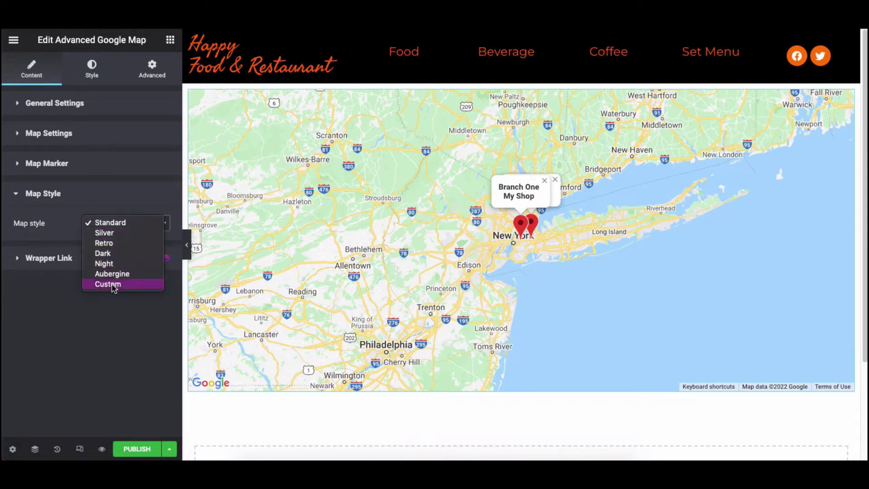
pyautogui.click(113, 233)
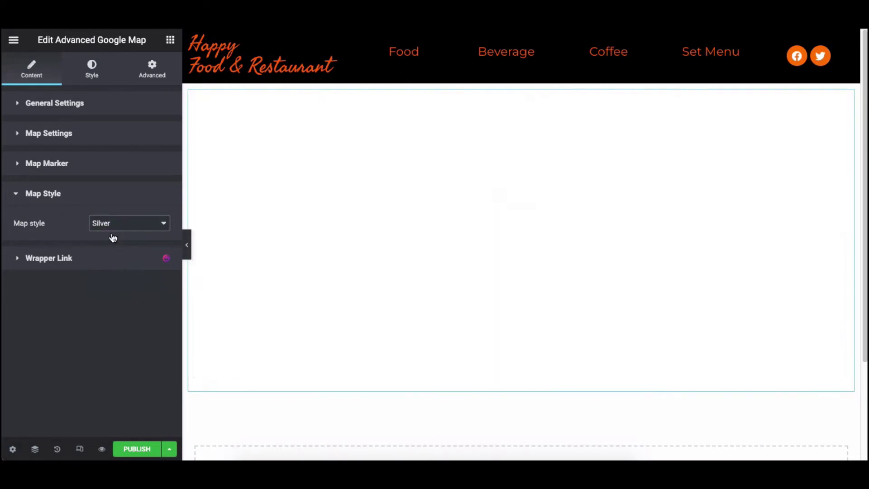
pyautogui.click(131, 224)
pyautogui.click(126, 239)
pyautogui.click(126, 224)
pyautogui.click(122, 232)
pyautogui.click(124, 225)
pyautogui.click(125, 236)
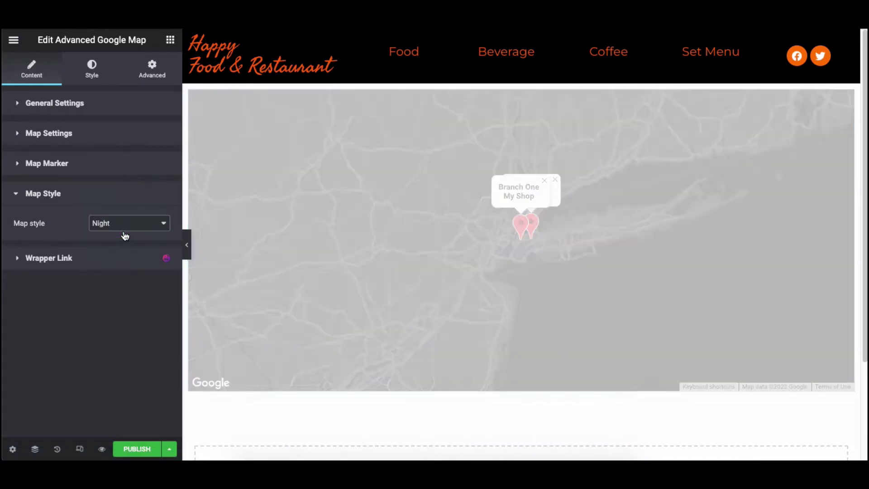
pyautogui.click(125, 224)
pyautogui.click(118, 233)
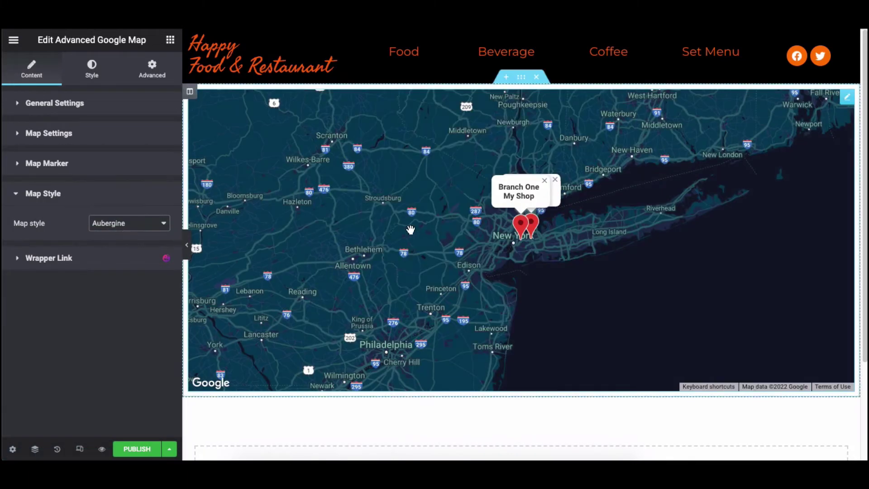
# Set the map style to Custom and make its JSON code field ready for input.
pyautogui.click(113, 223)
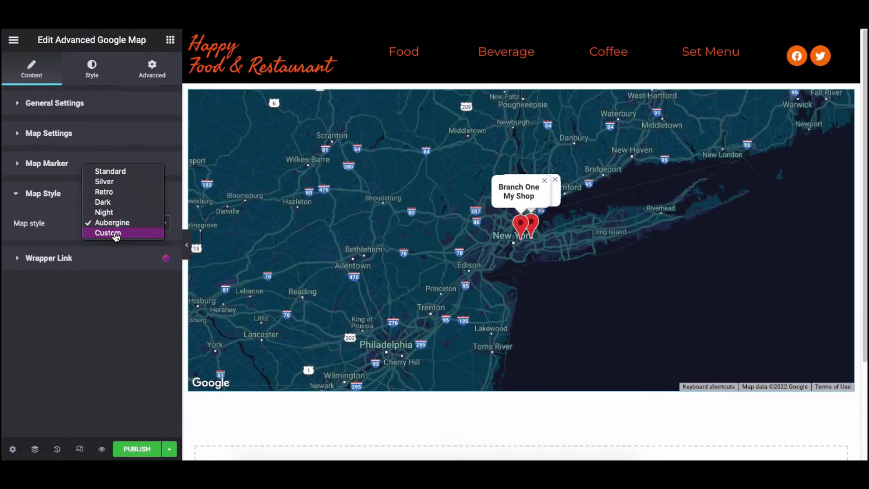
pyautogui.click(116, 233)
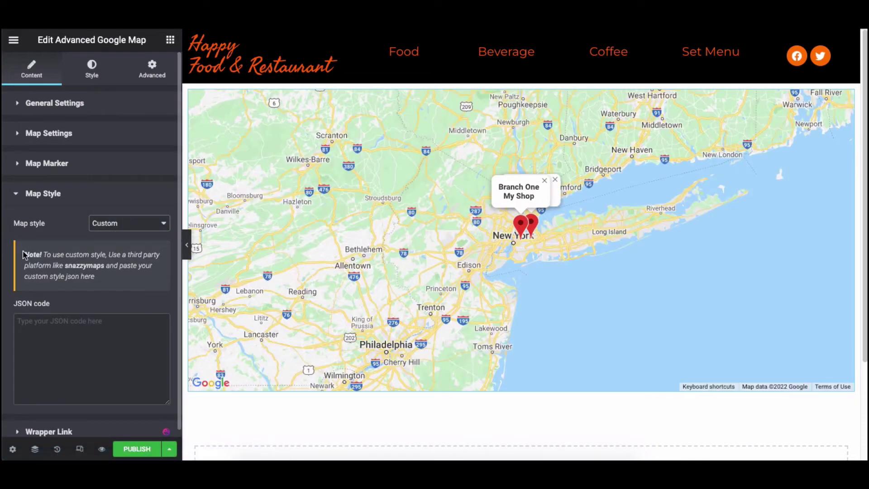
pyautogui.click(77, 328)
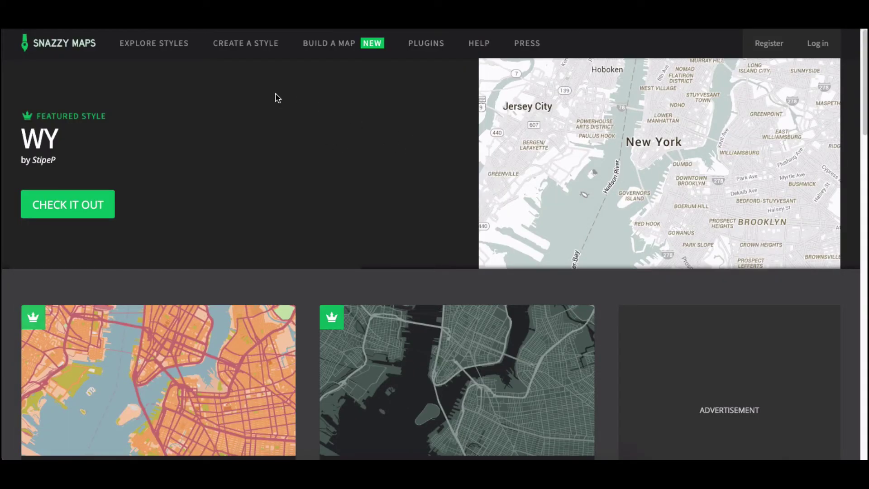
# On the Snazzy Maps website, browse the style listings and open the Modest style from the most recent ones.
pyautogui.scroll(-20, 473, 82)
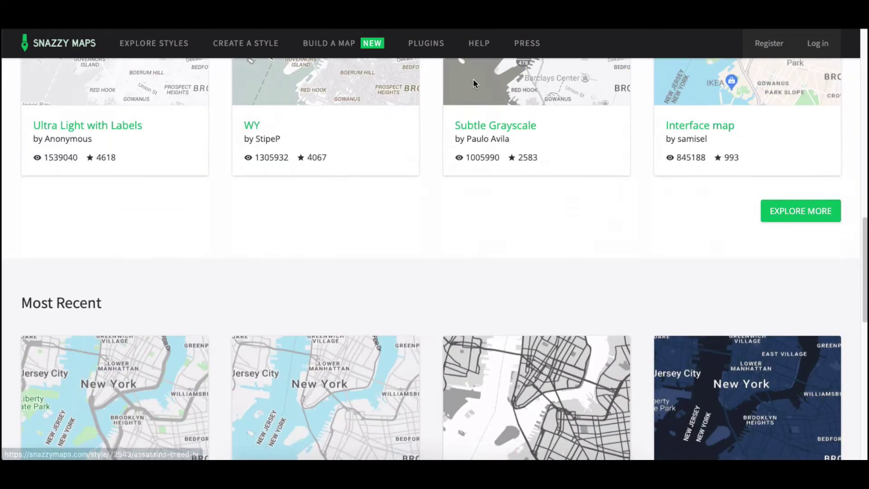
pyautogui.scroll(10, 474, 82)
pyautogui.scroll(-10, 474, 80)
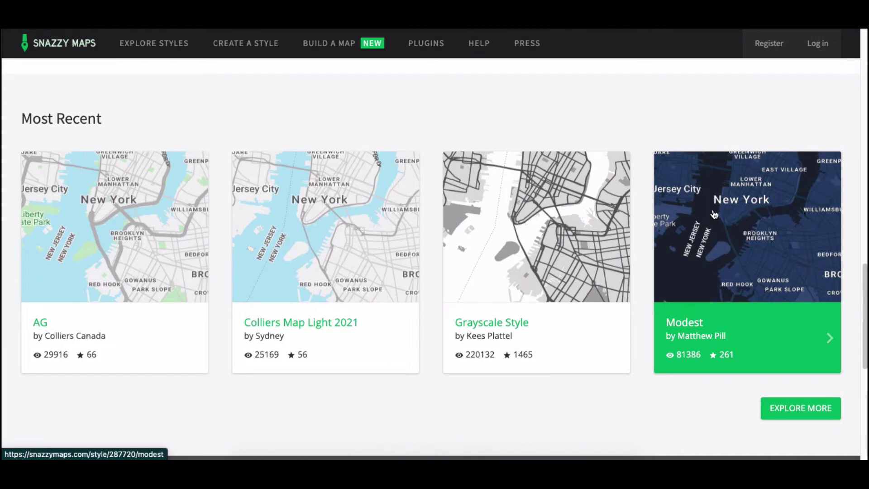
pyautogui.scroll(1, 730, 252)
pyautogui.click(716, 323)
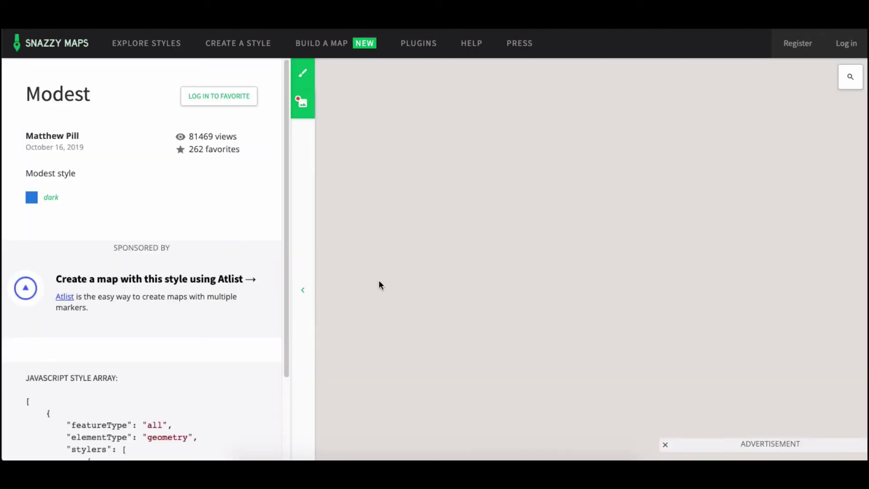
# Expand the Modest style's JavaScript style array and copy the complete code.
pyautogui.scroll(-3, 232, 246)
pyautogui.scroll(-1, 232, 249)
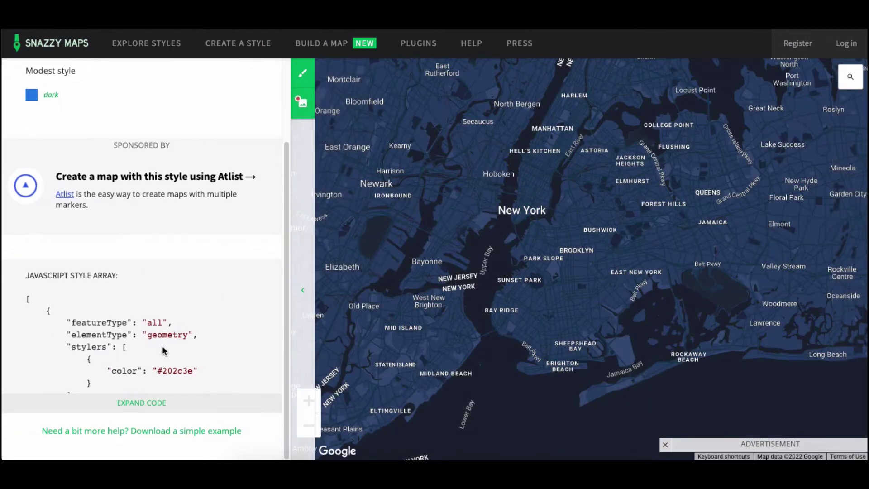
pyautogui.click(146, 400)
pyautogui.scroll(-18, 174, 335)
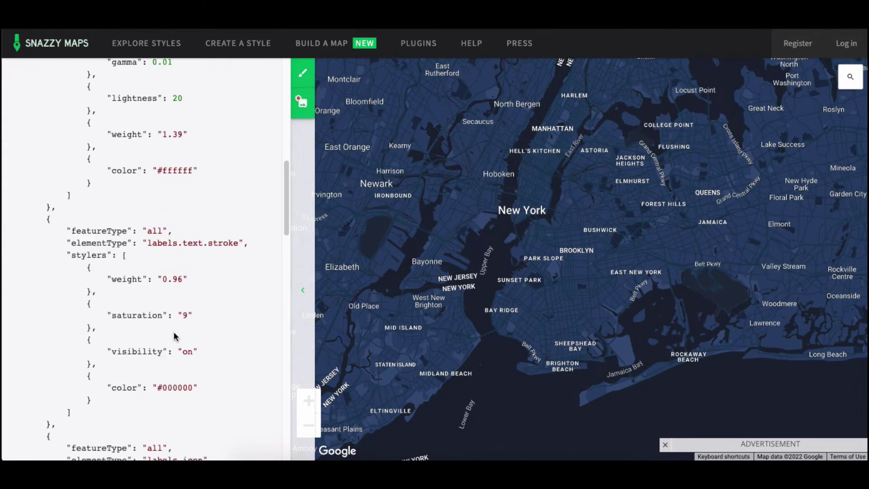
pyautogui.scroll(-5, 175, 335)
pyautogui.scroll(15, 174, 336)
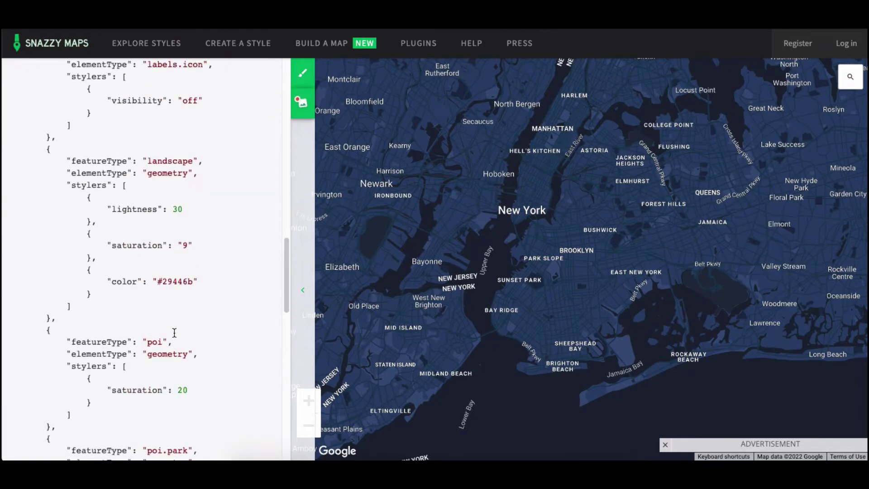
pyautogui.scroll(6, 175, 335)
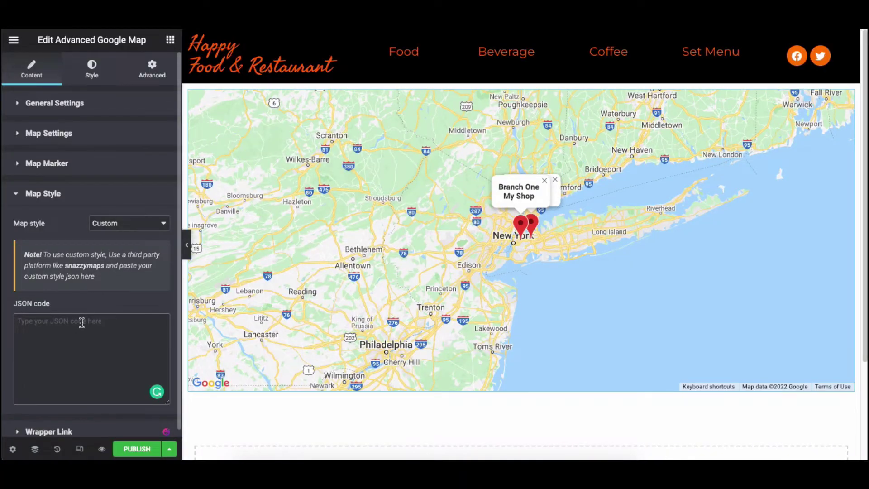
# Back in the Elementor editor, paste the copied Modest style code as the map's custom JSON and check the map closely around the pins.
pyautogui.hotkey('ctrl', 'v')
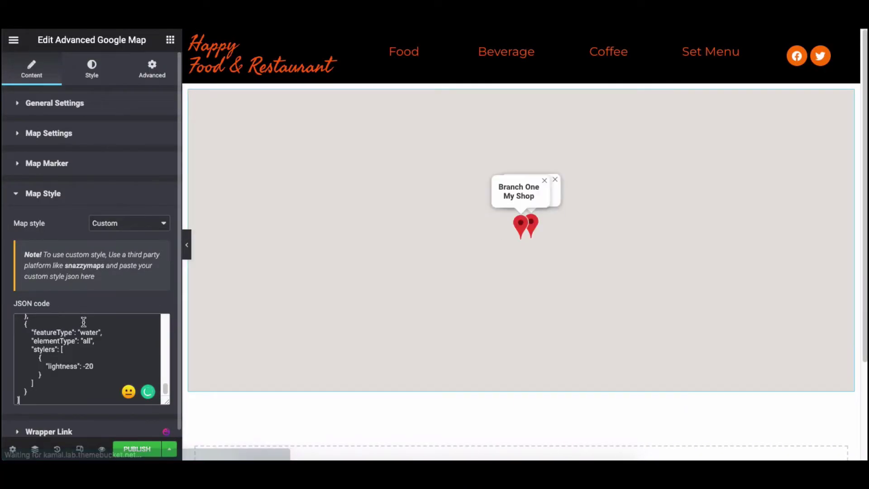
pyautogui.scroll(-2, 498, 246)
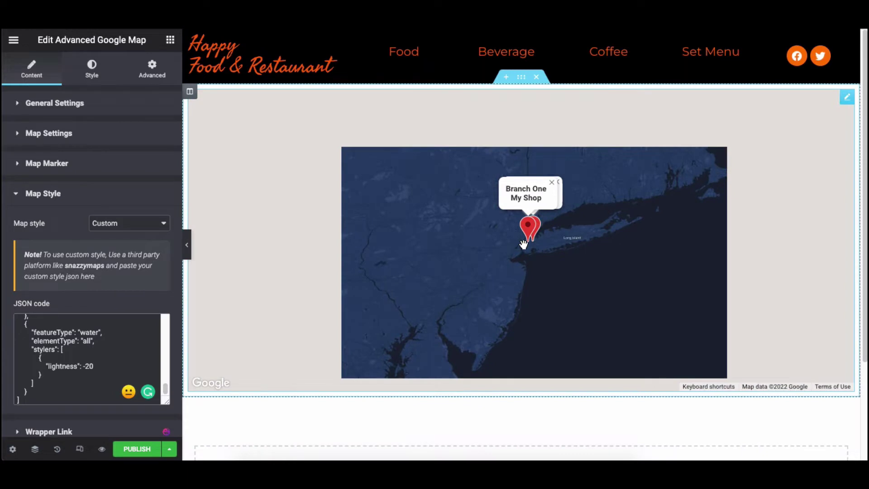
pyautogui.scroll(4, 523, 244)
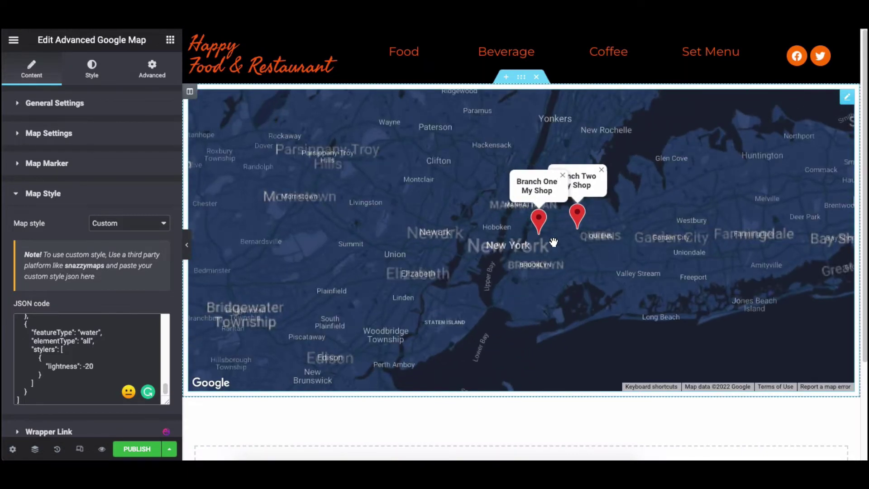
pyautogui.scroll(1, 553, 242)
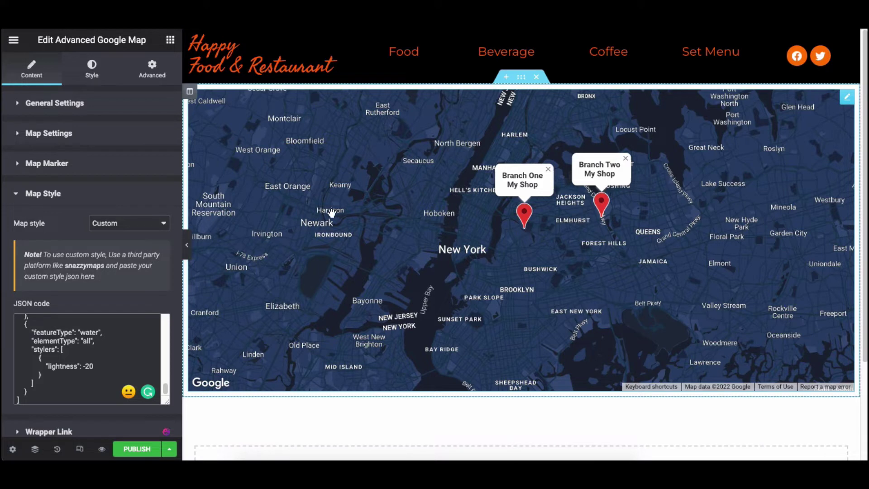
pyautogui.click(97, 195)
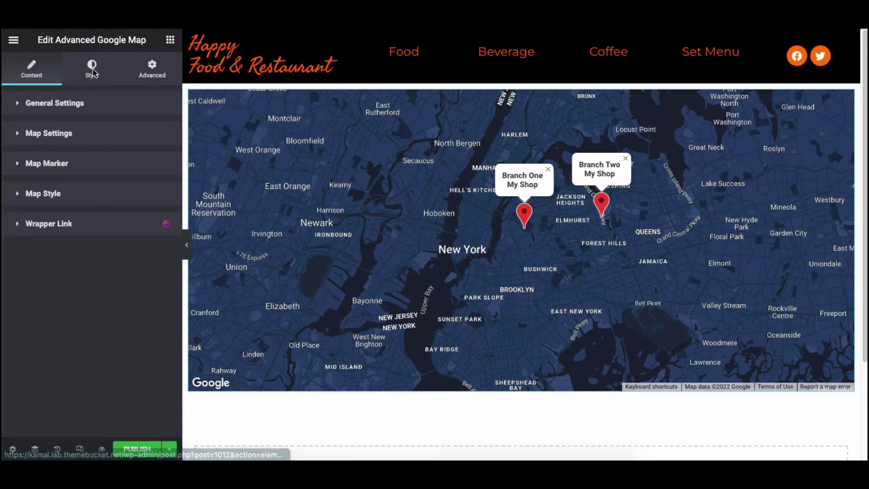
# In the map's styling options, try a 2 px margin on all sides and clear it again.
pyautogui.click(92, 73)
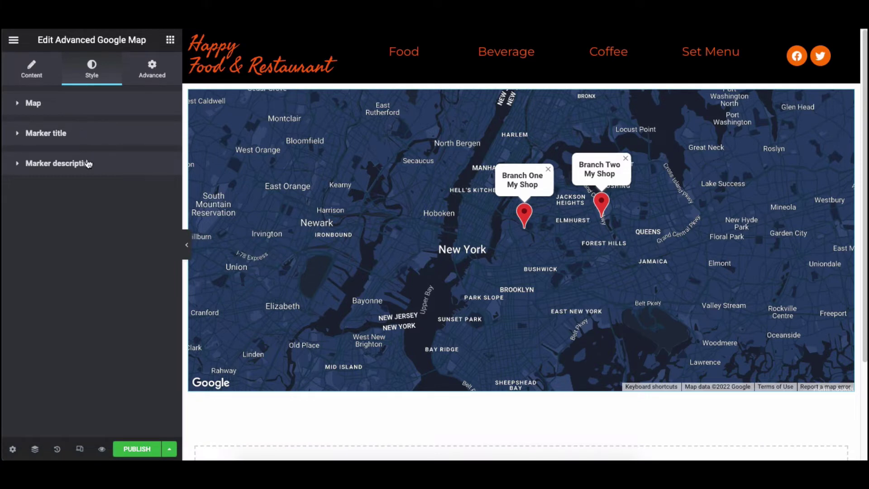
pyautogui.click(84, 107)
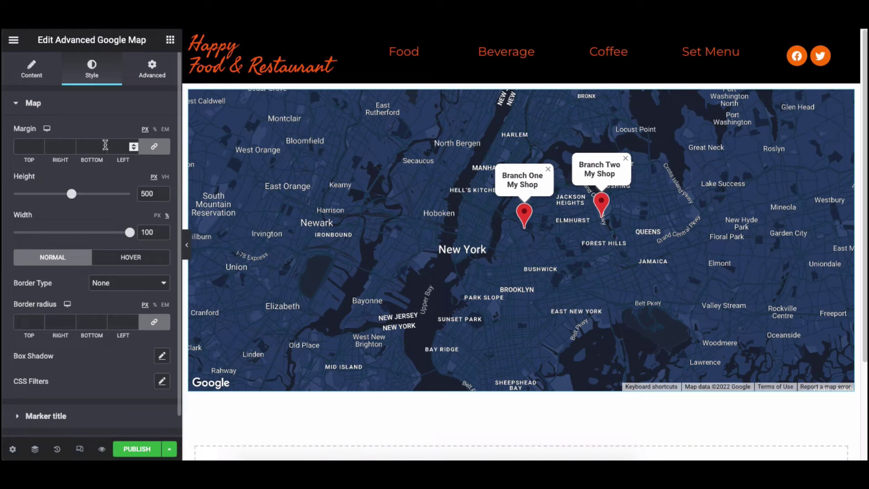
pyautogui.click(134, 148)
pyautogui.click(134, 148)
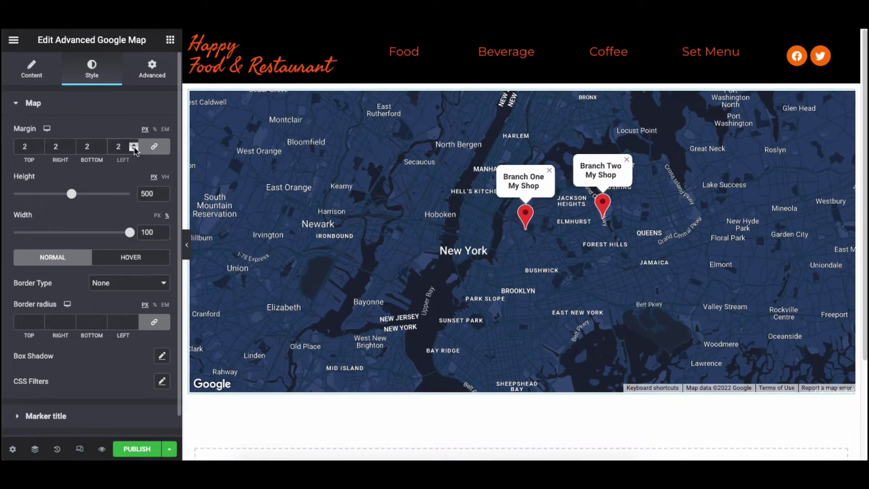
pyautogui.press('BackSpace')
pyautogui.moveTo(71, 194); pyautogui.dragTo(72, 194)
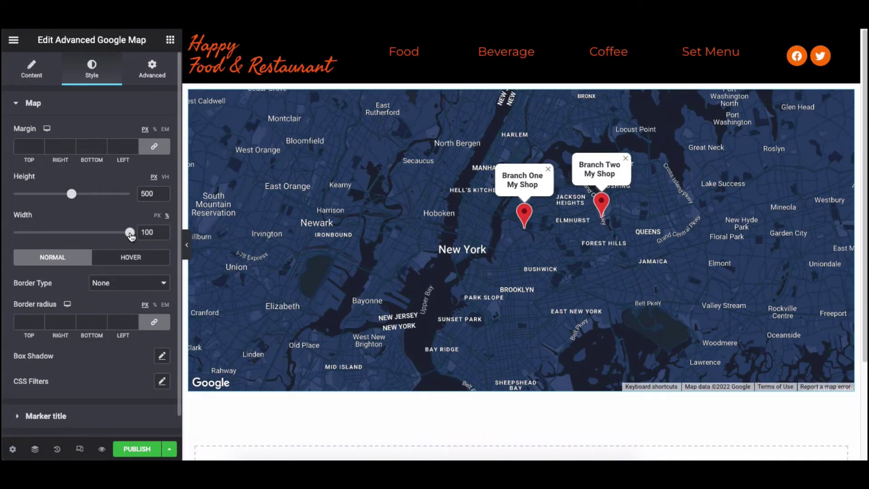
# Look through the map's border type options and try a border radius without keeping either.
pyautogui.scroll(-1, 71, 240)
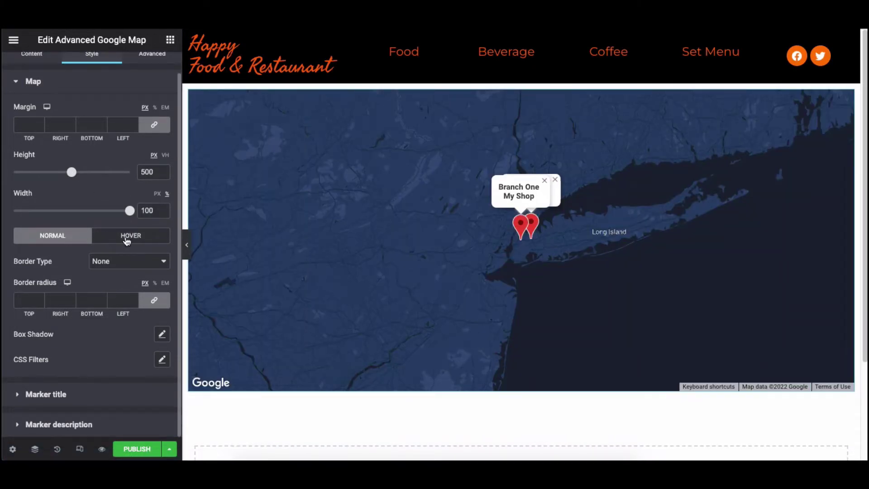
pyautogui.click(94, 261)
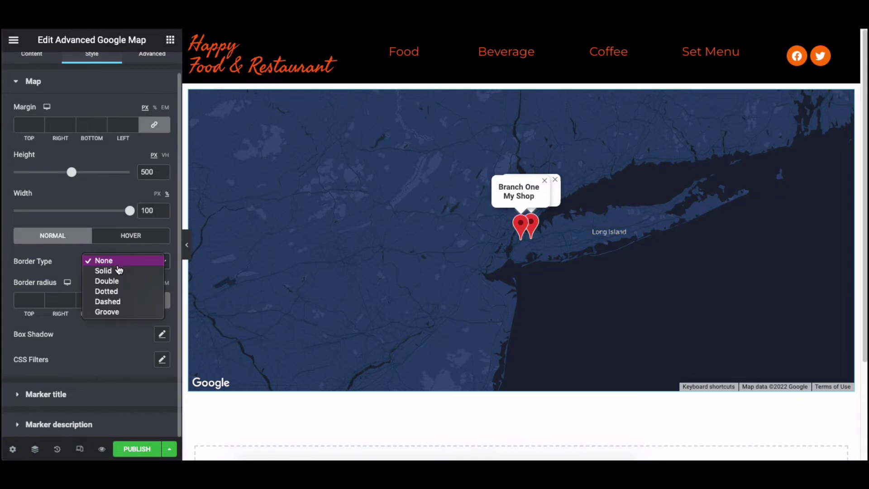
pyautogui.press('Escape')
pyautogui.click(133, 298)
pyautogui.click(134, 298)
pyautogui.click(134, 298)
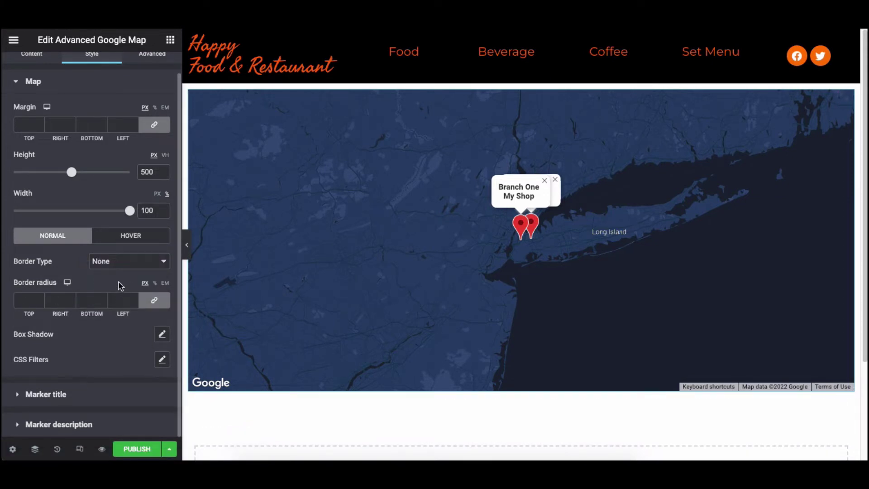
# Enable the box shadow and the CSS filters on the map, leaving both at their default values.
pyautogui.click(162, 334)
pyautogui.scroll(-2, 136, 316)
pyautogui.click(133, 253)
pyautogui.click(161, 272)
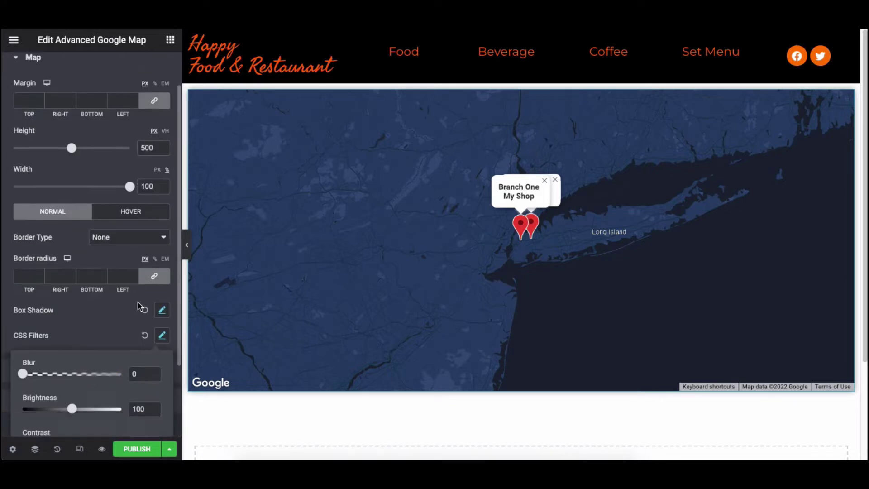
pyautogui.scroll(-2, 140, 307)
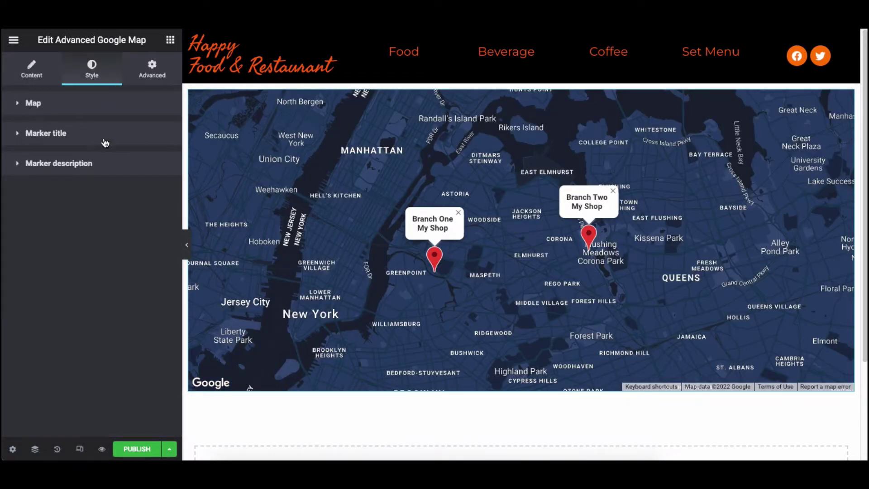
# Give the marker titles 2 px of padding on all sides and center alignment.
pyautogui.click(105, 142)
pyautogui.click(133, 145)
pyautogui.click(133, 146)
pyautogui.click(145, 181)
# Review the marker title's typography settings, including family, size, weight and spacing.
pyautogui.click(161, 206)
pyautogui.scroll(-2, 132, 238)
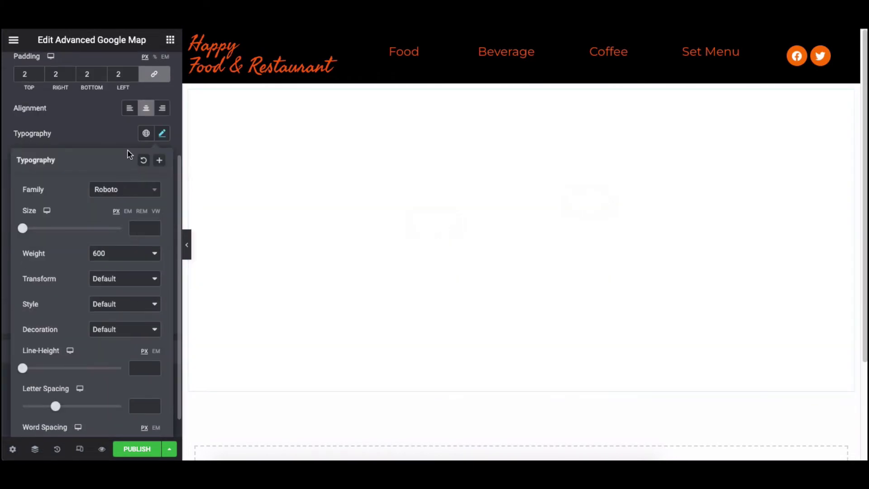
pyautogui.click(127, 141)
pyautogui.scroll(2, 72, 163)
# Set the marker title's normal text color to red and leave its border type at None.
pyautogui.click(126, 233)
pyautogui.click(70, 235)
pyautogui.click(162, 257)
pyautogui.click(132, 379)
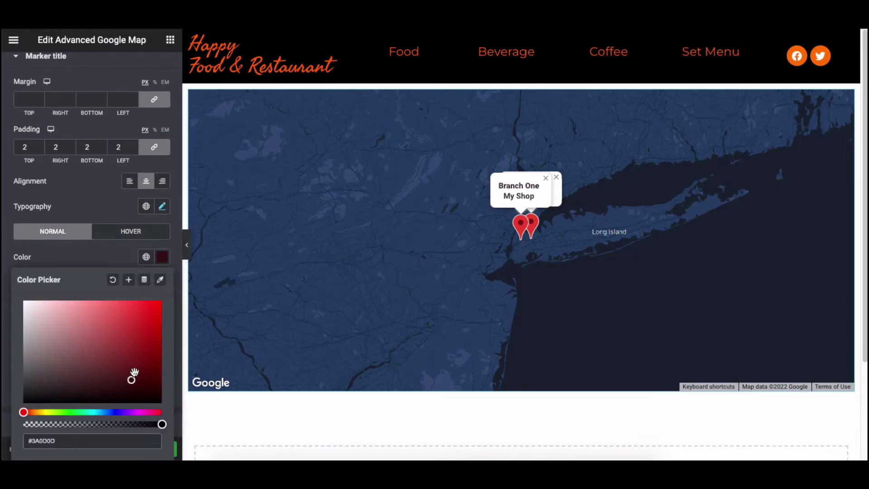
pyautogui.click(162, 256)
pyautogui.click(120, 318)
pyautogui.click(107, 325)
pyautogui.click(113, 317)
pyautogui.click(113, 304)
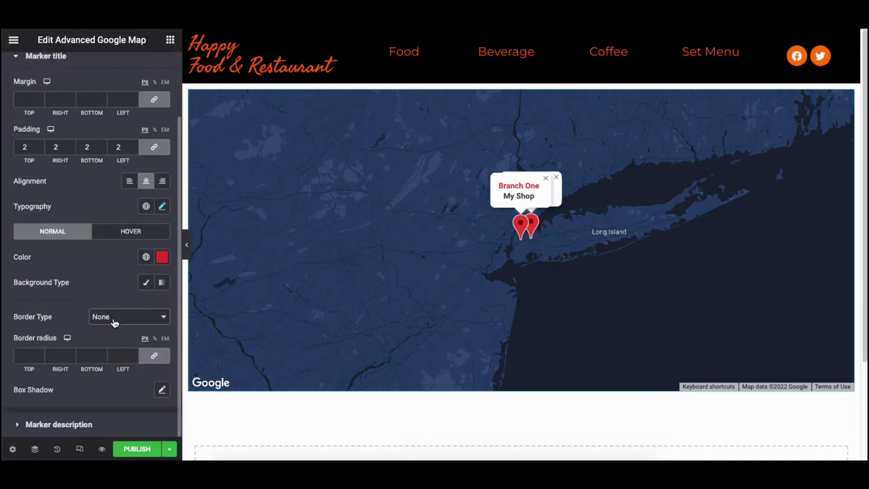
# Enable the default box shadow for the marker title's normal state.
pyautogui.click(162, 387)
pyautogui.scroll(-3, 137, 321)
pyautogui.scroll(3, 127, 261)
# Set the marker title's hover text color to black, leaving the hover border type at None.
pyautogui.click(131, 231)
pyautogui.click(162, 256)
pyautogui.click(80, 308)
pyautogui.click(145, 364)
pyautogui.click(162, 256)
pyautogui.click(120, 316)
pyautogui.click(121, 312)
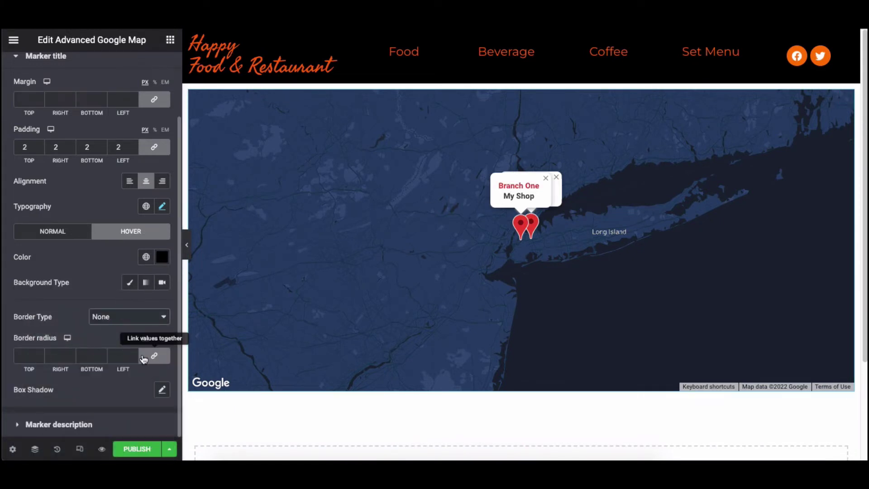
# Enable the default box shadow for the marker title's hover state.
pyautogui.click(161, 389)
pyautogui.scroll(-3, 144, 417)
pyautogui.click(122, 244)
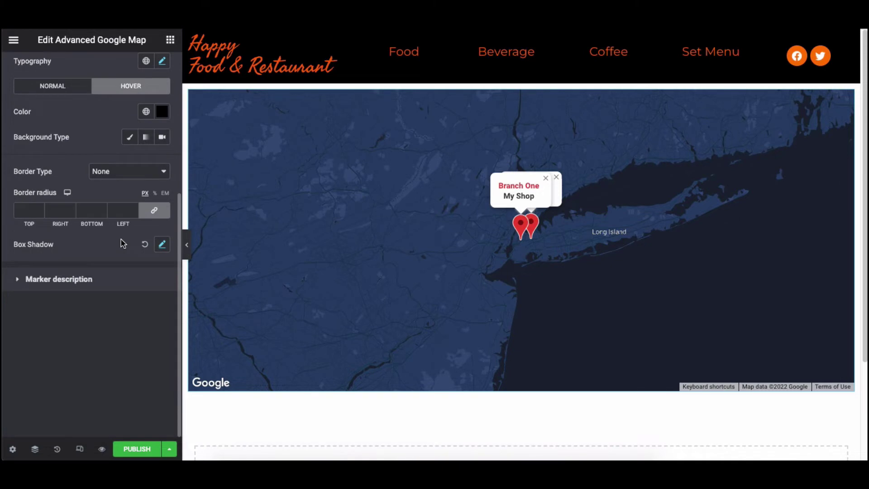
# Enable the default box shadow for the marker description's normal state, leaving its border type at None.
pyautogui.click(116, 168)
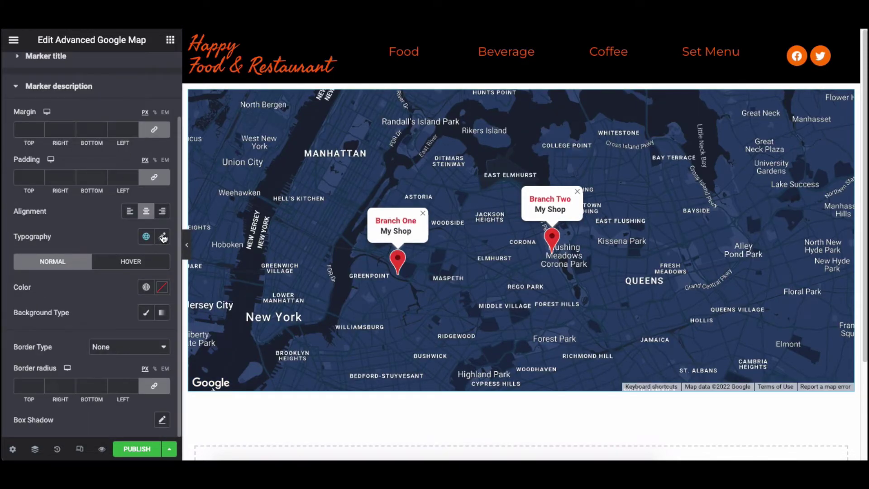
pyautogui.click(131, 261)
pyautogui.click(60, 263)
pyautogui.click(143, 346)
pyautogui.click(143, 347)
pyautogui.click(162, 419)
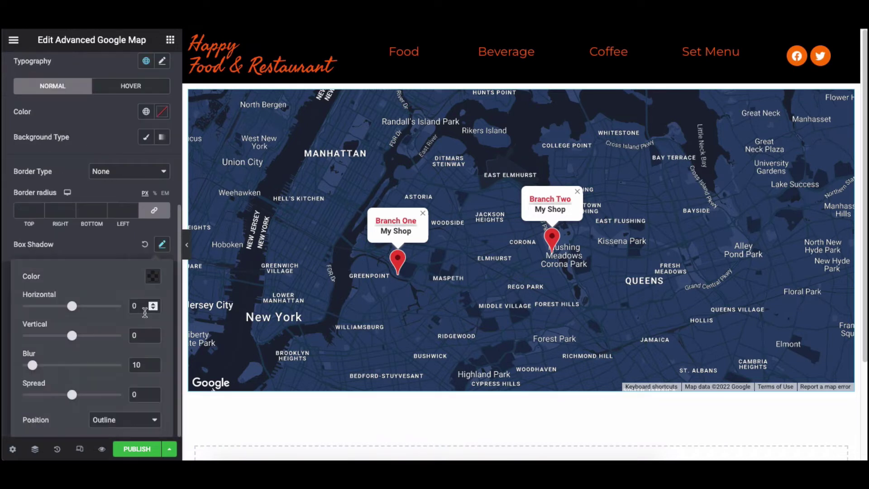
# Enable the default box shadow for the marker description's hover state, leaving its hover border type at None.
pyautogui.click(131, 256)
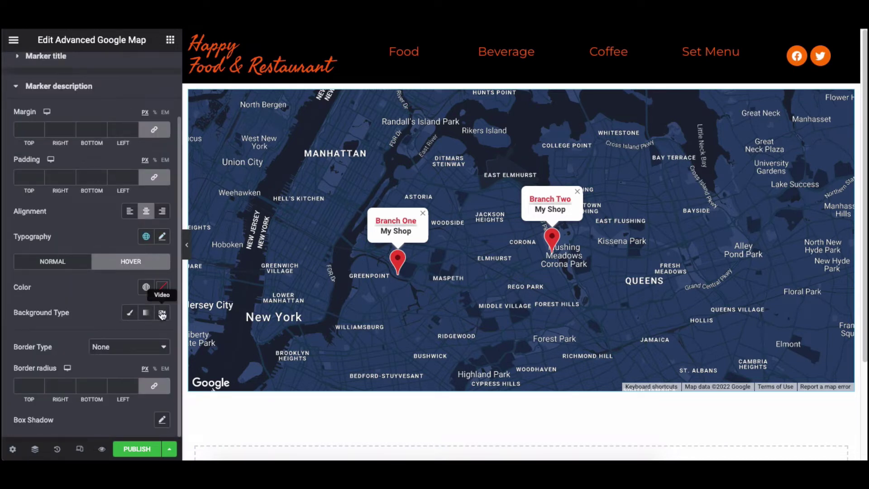
pyautogui.click(127, 347)
pyautogui.press('Escape')
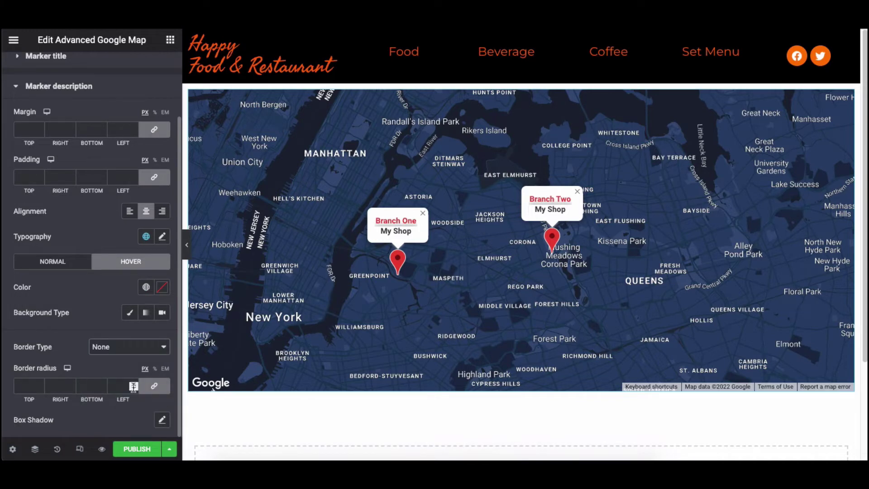
pyautogui.click(162, 419)
pyautogui.click(106, 249)
pyautogui.click(99, 114)
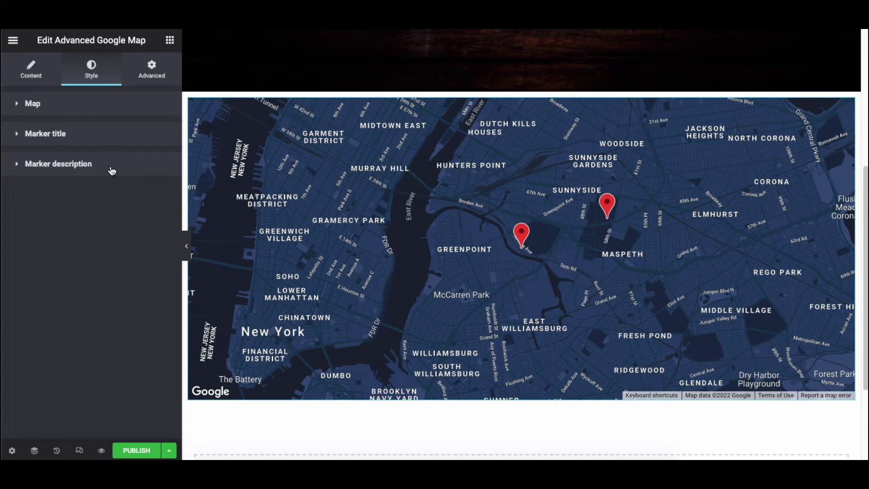
# Turn on Show legend in the map's content settings.
pyautogui.click(34, 77)
pyautogui.click(52, 105)
pyautogui.click(58, 136)
pyautogui.scroll(-2, 105, 225)
pyautogui.click(143, 259)
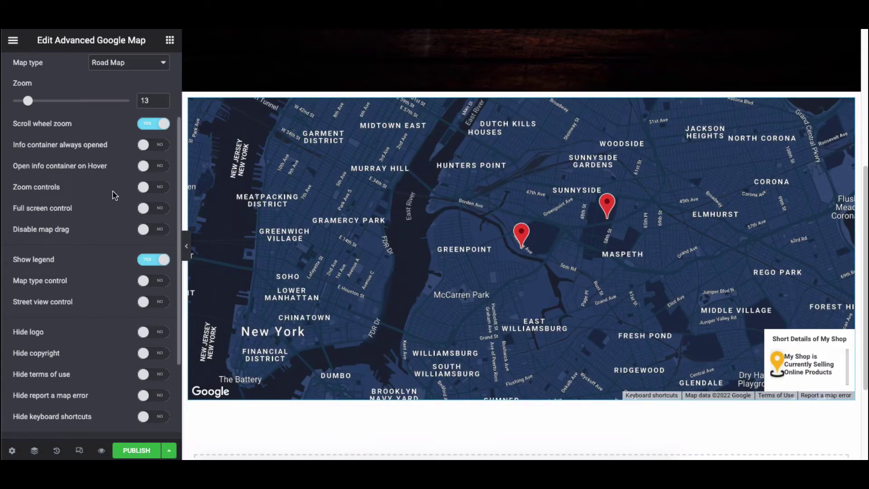
# Set the legend title's margin and padding to 2 px on all sides, keeping its alignment centered.
pyautogui.scroll(2, 99, 140)
pyautogui.click(89, 82)
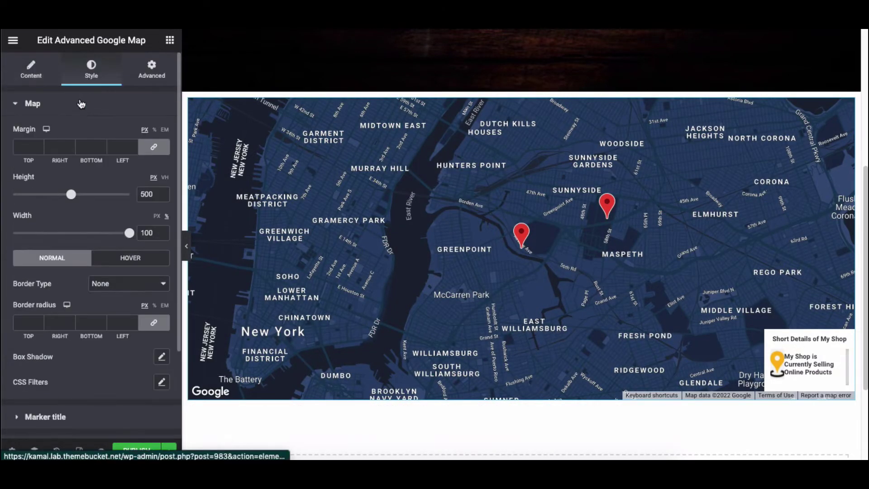
pyautogui.click(79, 108)
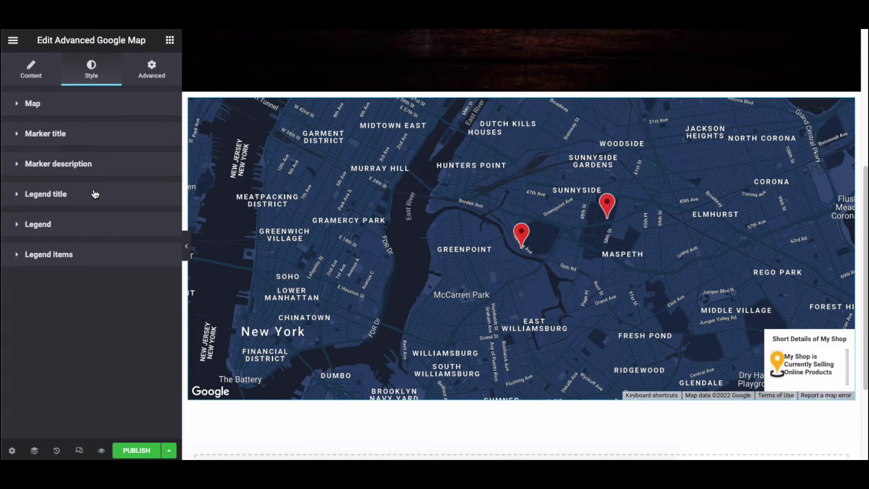
pyautogui.click(112, 197)
pyautogui.scroll(-3, 111, 197)
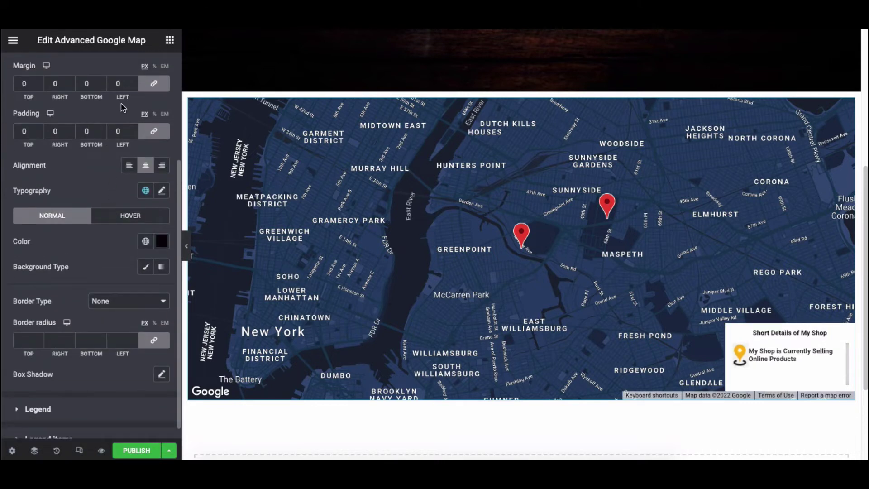
pyautogui.click(133, 82)
pyautogui.click(133, 82)
pyautogui.click(133, 129)
pyautogui.click(134, 130)
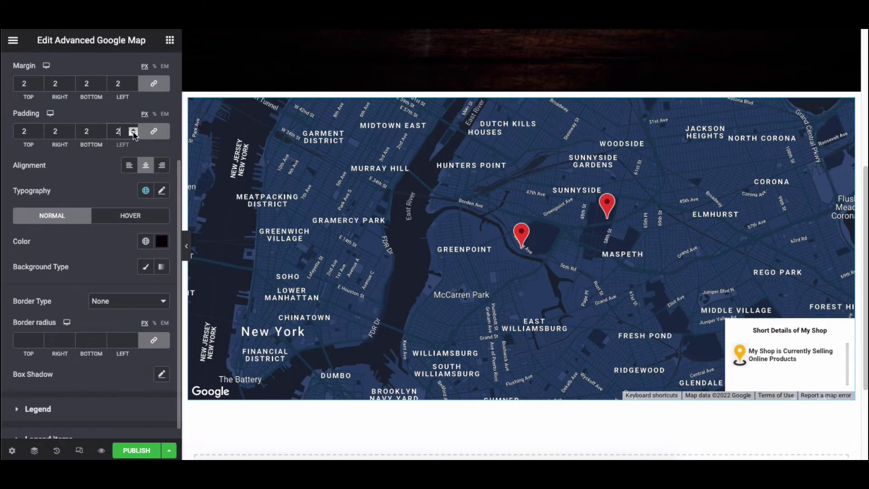
pyautogui.click(144, 166)
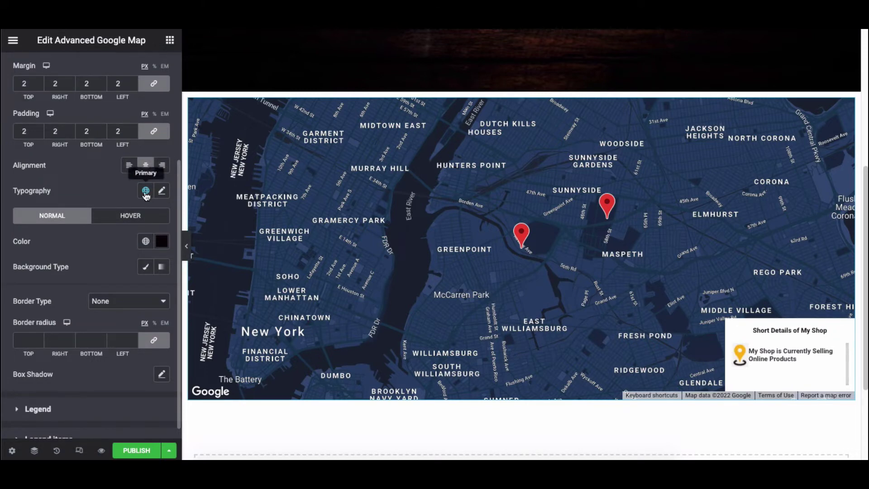
# Examine the legend title's typography options and its hover-state settings.
pyautogui.click(162, 191)
pyautogui.scroll(-2, 114, 271)
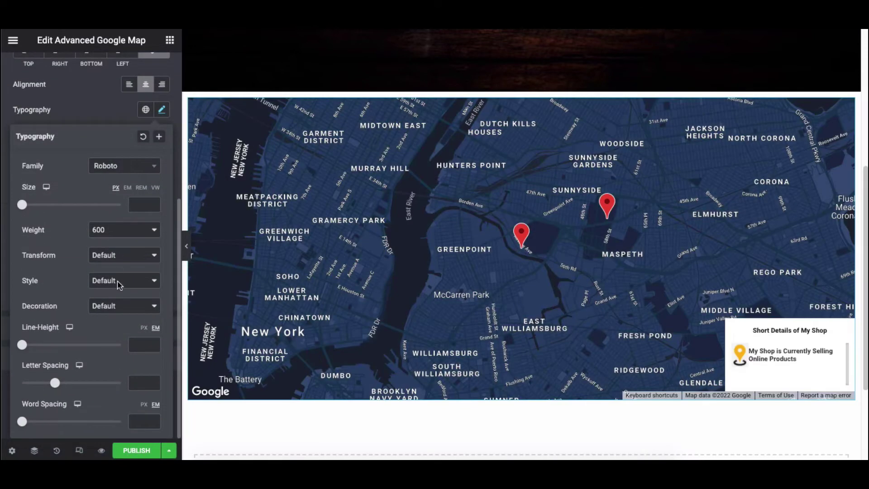
pyautogui.click(162, 110)
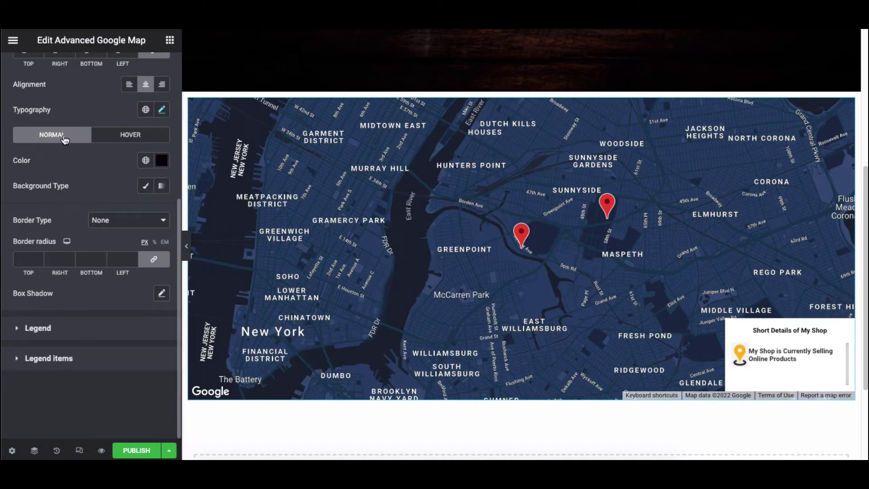
pyautogui.click(135, 136)
pyautogui.scroll(2, 136, 135)
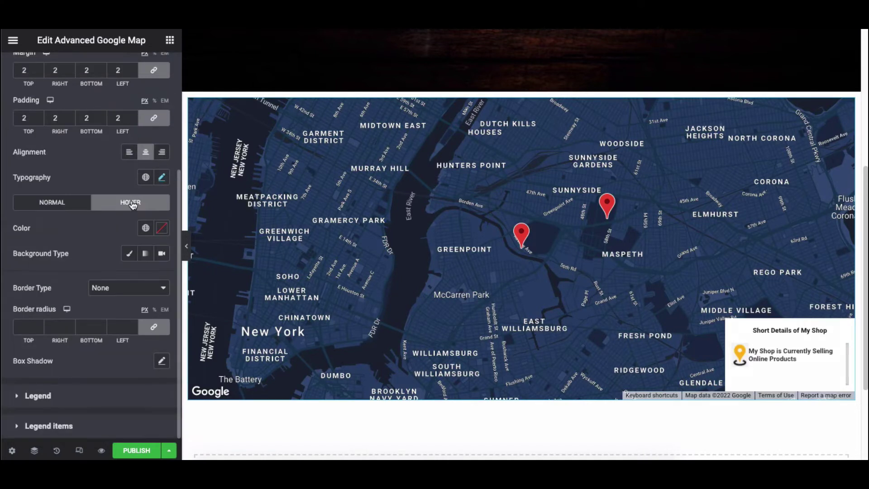
# Set the legend title's normal text color to dark navy blue.
pyautogui.click(69, 205)
pyautogui.click(161, 228)
pyautogui.click(135, 300)
pyautogui.click(110, 384)
pyautogui.moveTo(107, 295); pyautogui.dragTo(114, 326)
pyautogui.click(118, 334)
pyautogui.click(117, 230)
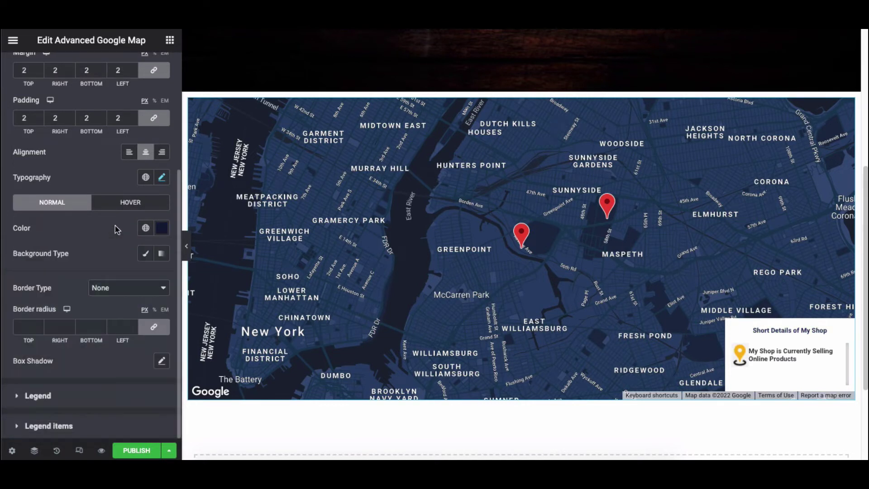
# Try a box shadow on the legend title's normal state with a horizontal offset of -1, and reset it.
pyautogui.click(161, 361)
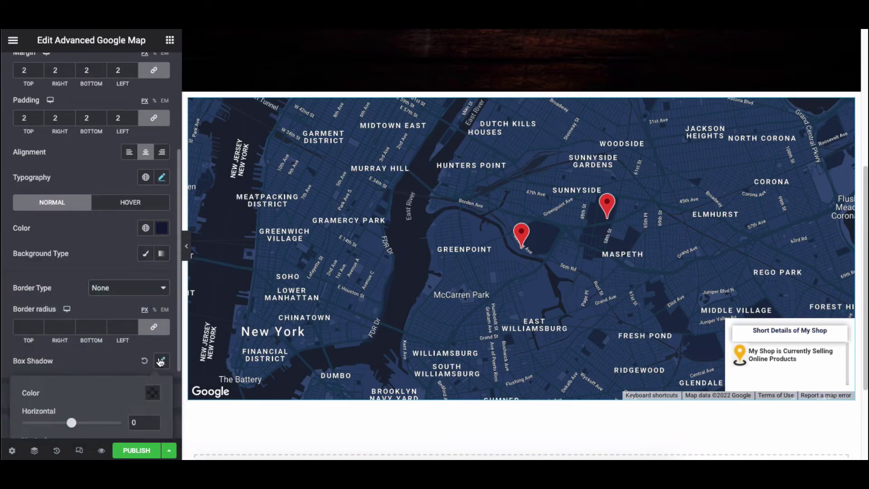
pyautogui.scroll(-3, 154, 357)
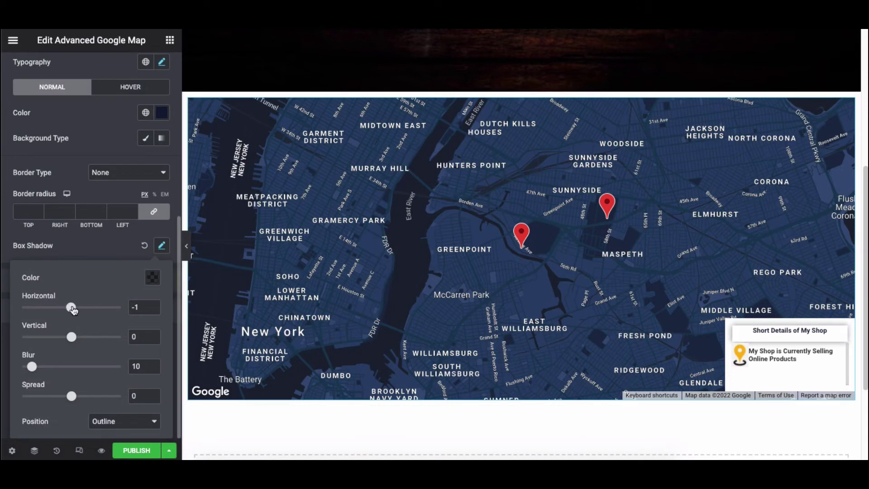
pyautogui.click(144, 246)
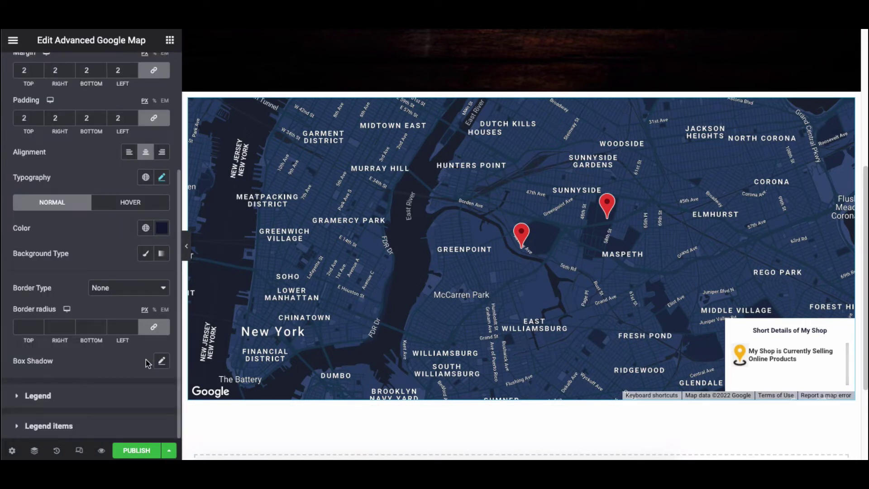
# Try the classic background type for the legend title and look at its color choices.
pyautogui.click(145, 253)
pyautogui.click(161, 279)
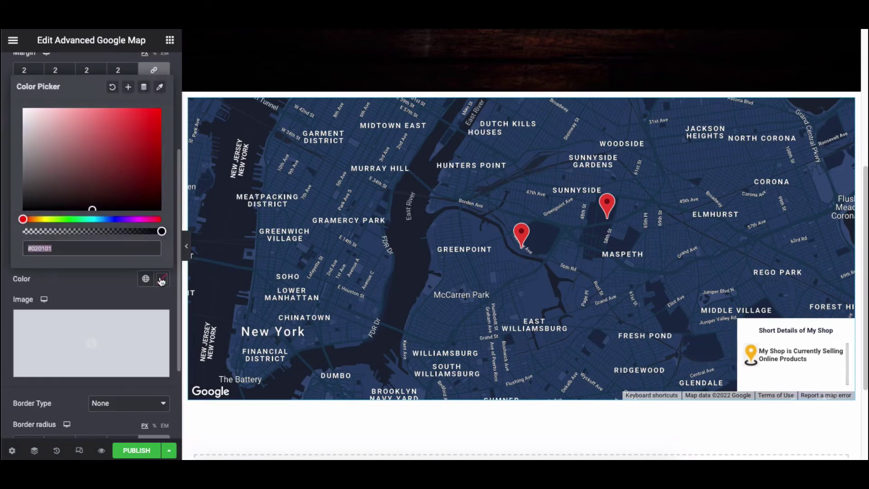
pyautogui.click(116, 281)
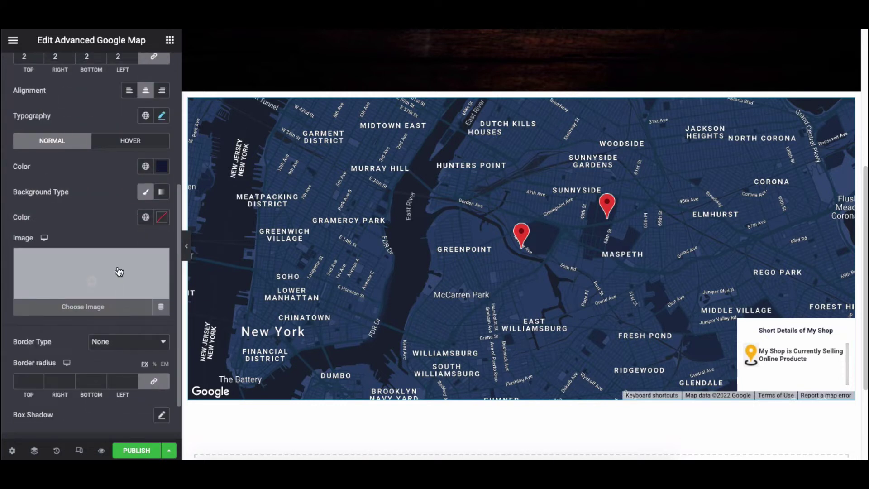
# Choose a gradient background for the legend title's normal state, keeping the gradient type Linear.
pyautogui.click(161, 192)
pyautogui.click(161, 217)
pyautogui.click(161, 217)
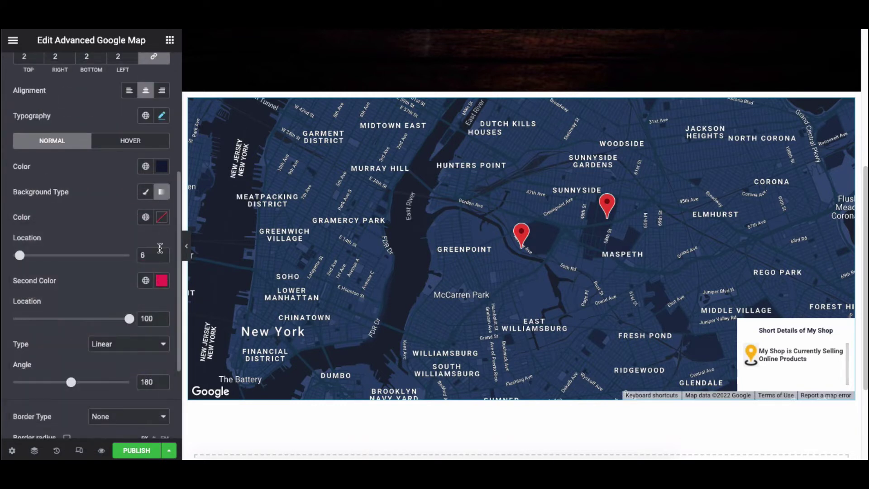
pyautogui.click(161, 280)
pyautogui.click(118, 278)
pyautogui.click(136, 344)
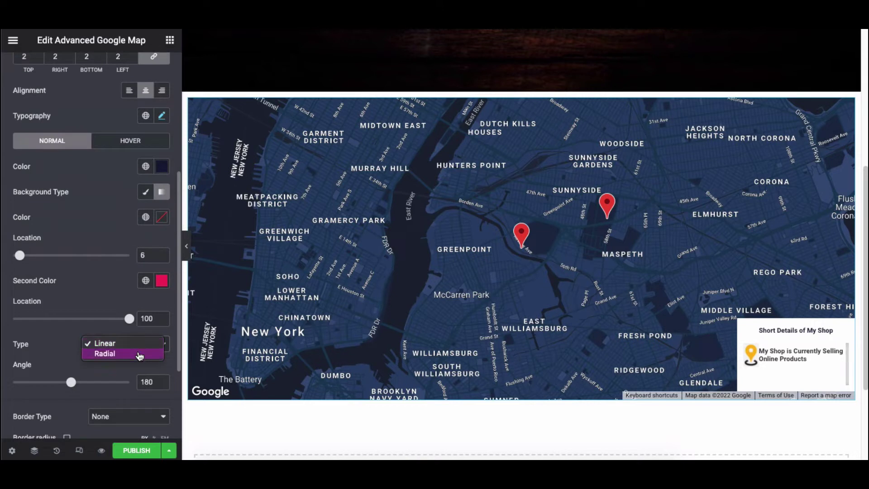
pyautogui.click(149, 302)
pyautogui.scroll(3, 83, 81)
pyautogui.click(85, 62)
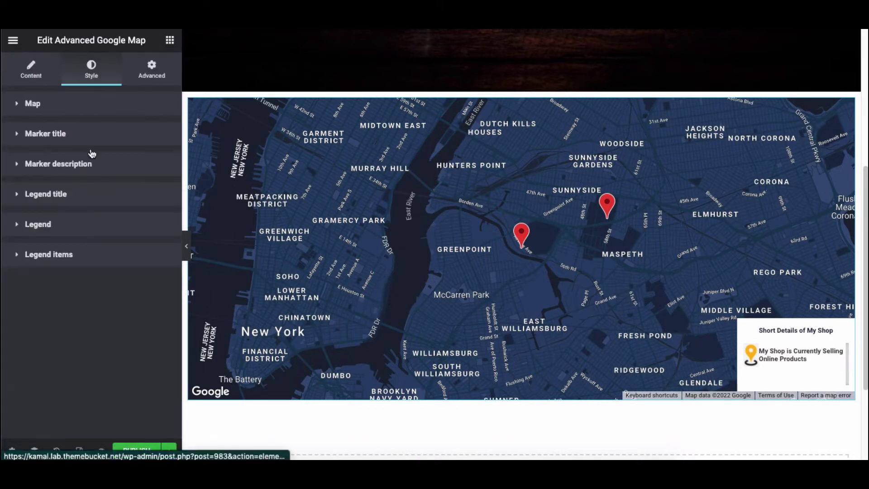
# Set the legend's margin to 2 px and its padding to 7 px on all sides.
pyautogui.click(109, 226)
pyautogui.scroll(-4, 118, 181)
pyautogui.click(133, 144)
pyautogui.click(133, 145)
pyautogui.click(133, 145)
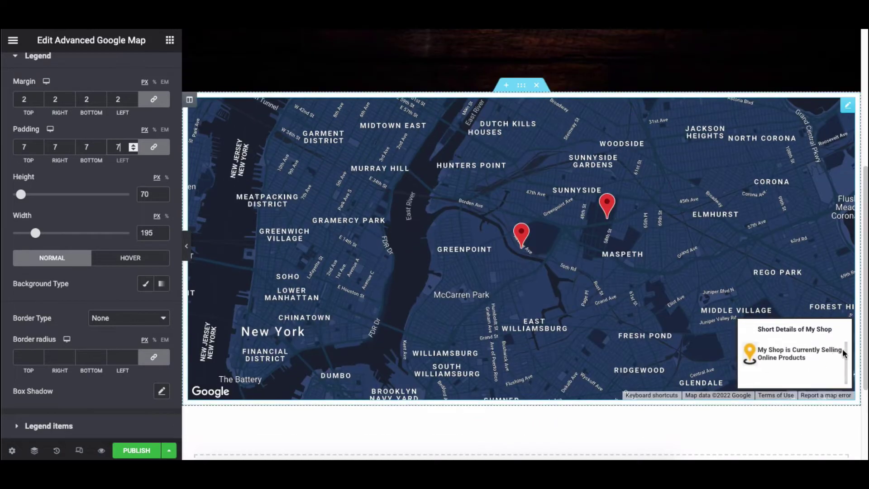
# Increase the legend's width to 205 px.
pyautogui.click(162, 231)
pyautogui.click(162, 230)
pyautogui.click(162, 231)
pyautogui.click(161, 231)
pyautogui.click(162, 231)
pyautogui.click(162, 231)
pyautogui.click(162, 231)
pyautogui.click(162, 230)
pyautogui.click(162, 231)
pyautogui.click(162, 231)
# Try the default box shadow for the legend's normal state, leaving its border type at None.
pyautogui.click(124, 261)
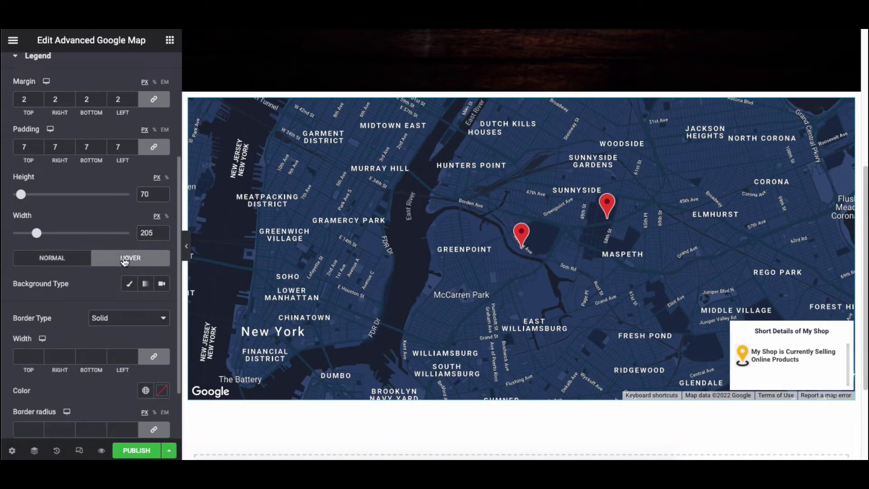
pyautogui.click(69, 261)
pyautogui.click(116, 318)
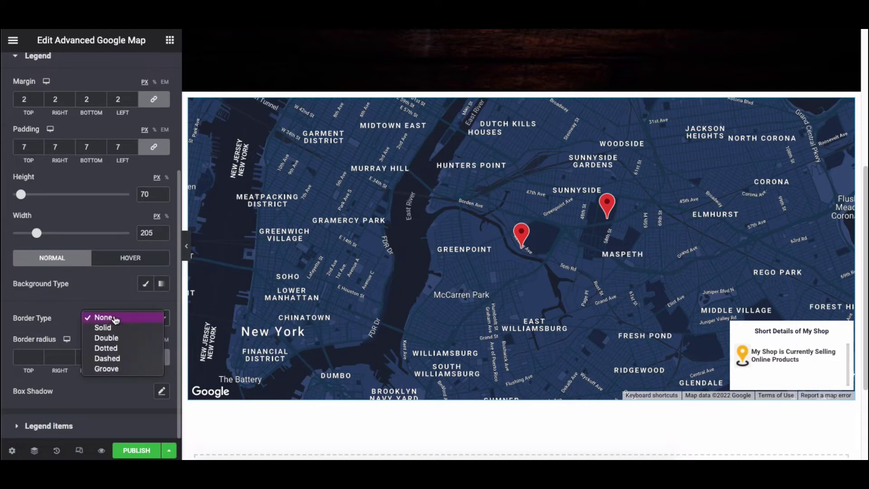
pyautogui.click(116, 318)
pyautogui.click(161, 391)
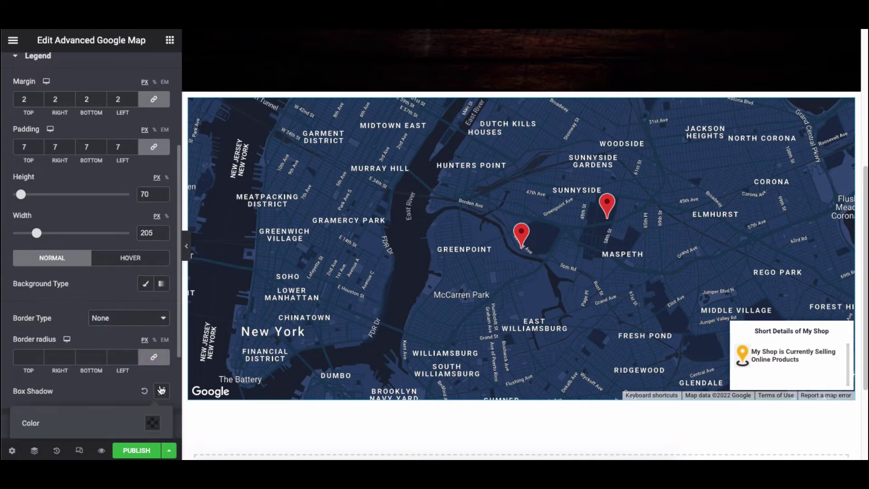
pyautogui.scroll(-3, 153, 365)
pyautogui.click(143, 250)
# Try a Double border for the legend's hover state and set the hover border type to None.
pyautogui.click(130, 258)
pyautogui.click(116, 245)
pyautogui.click(102, 233)
pyautogui.click(128, 318)
pyautogui.click(106, 338)
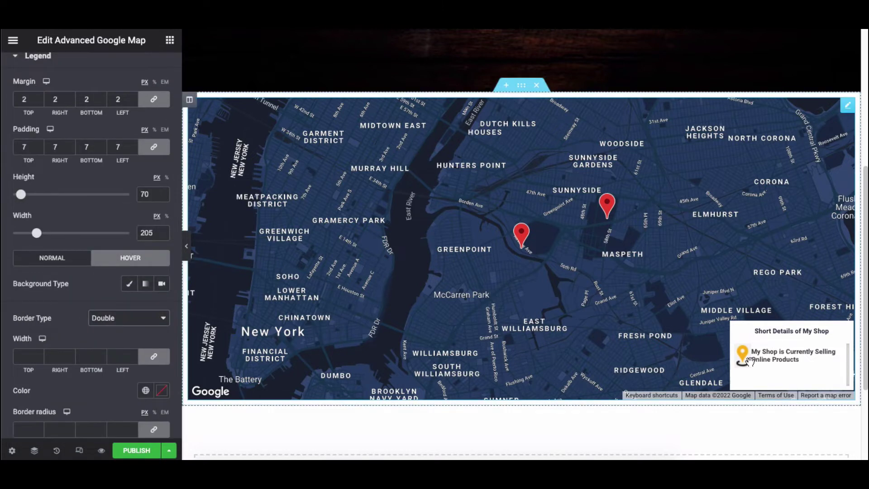
pyautogui.click(140, 317)
pyautogui.click(117, 297)
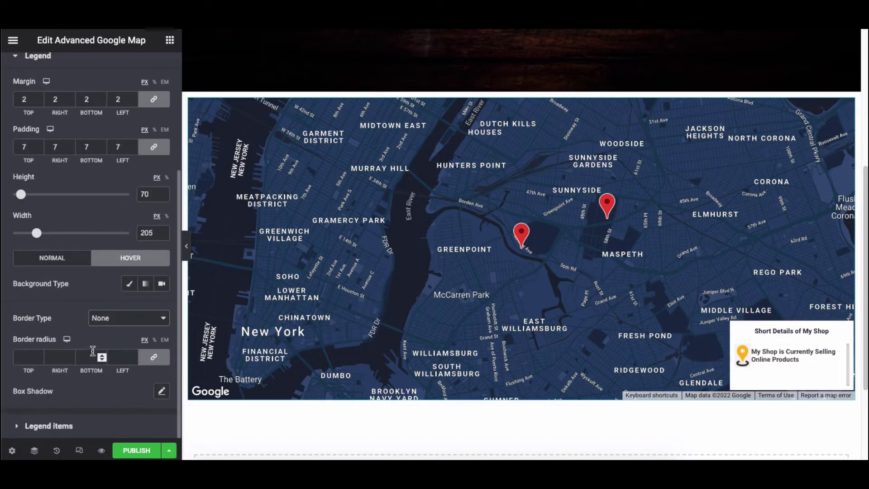
# Enable the default box shadow for the legend's hover state and close the legend settings.
pyautogui.click(161, 391)
pyautogui.scroll(-3, 144, 278)
pyautogui.click(135, 259)
pyautogui.scroll(6, 126, 251)
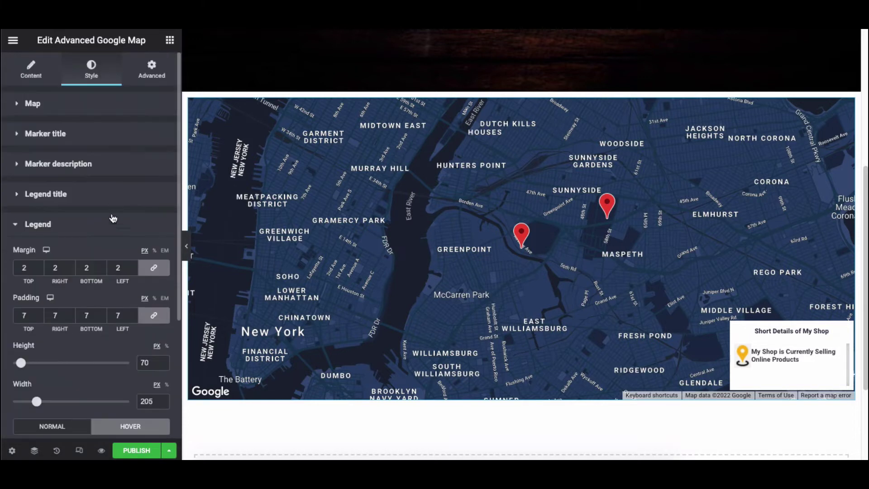
pyautogui.click(112, 223)
# Set the legend items' margin to 0 px and their padding to 2 px on all sides.
pyautogui.click(109, 254)
pyautogui.scroll(-4, 109, 260)
pyautogui.click(133, 155)
pyautogui.click(133, 159)
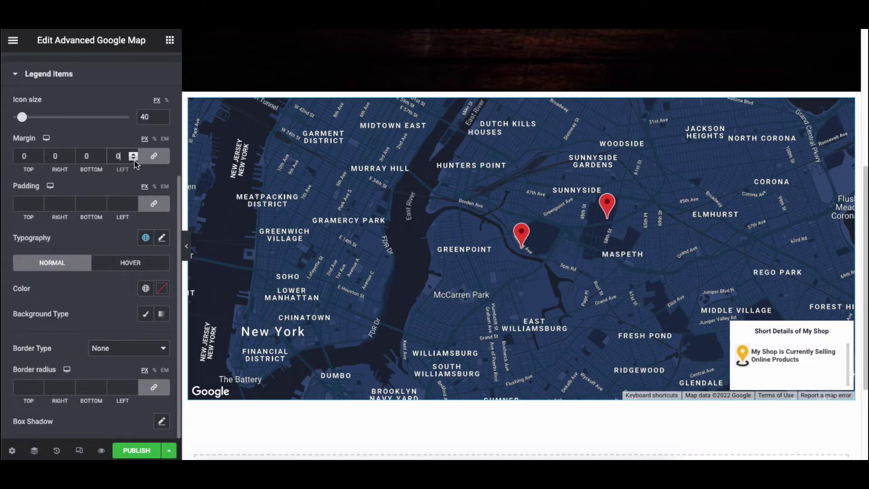
pyautogui.click(133, 202)
pyautogui.click(133, 202)
# Examine the legend items' typography options, restoring the default, and look at their hover and normal states.
pyautogui.click(162, 238)
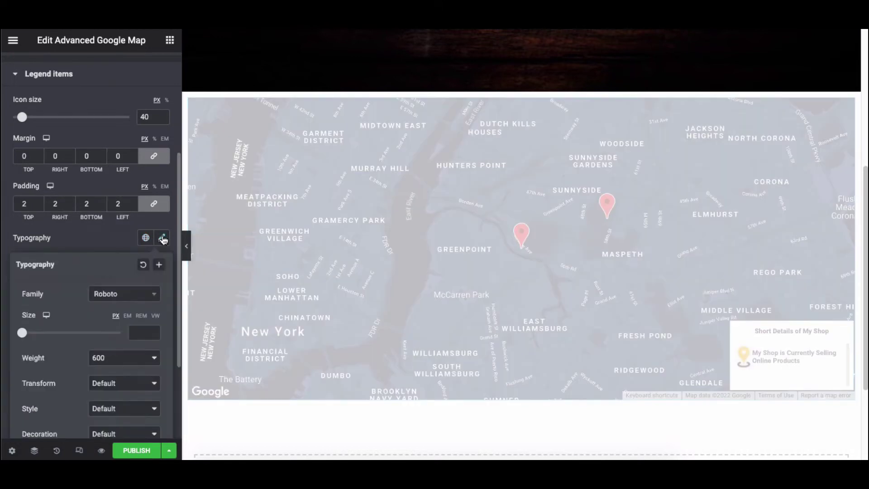
pyautogui.scroll(-3, 134, 271)
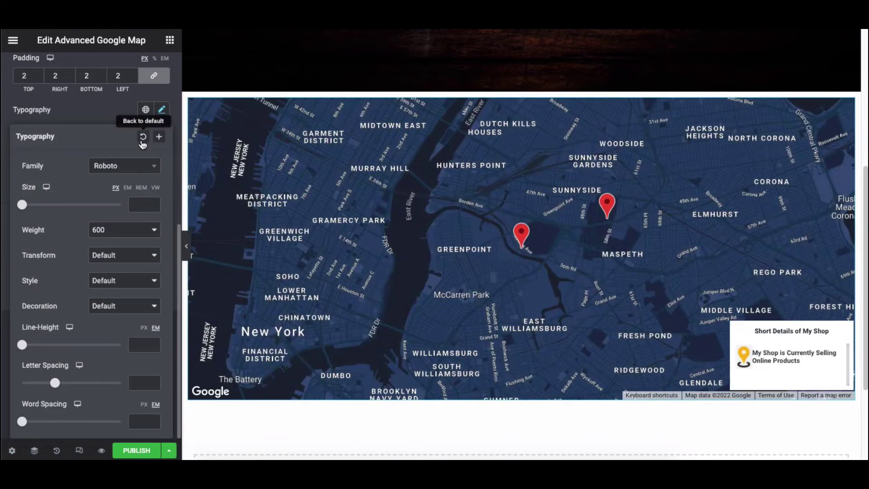
pyautogui.click(161, 108)
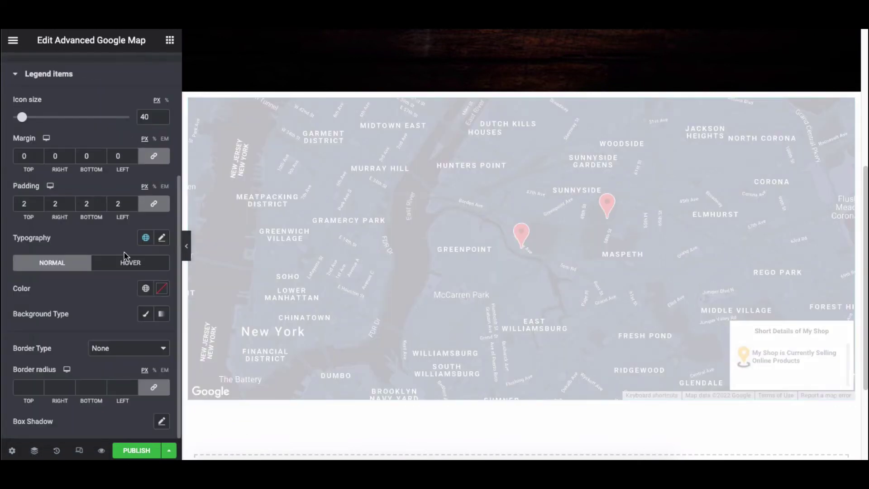
pyautogui.click(102, 263)
pyautogui.click(56, 264)
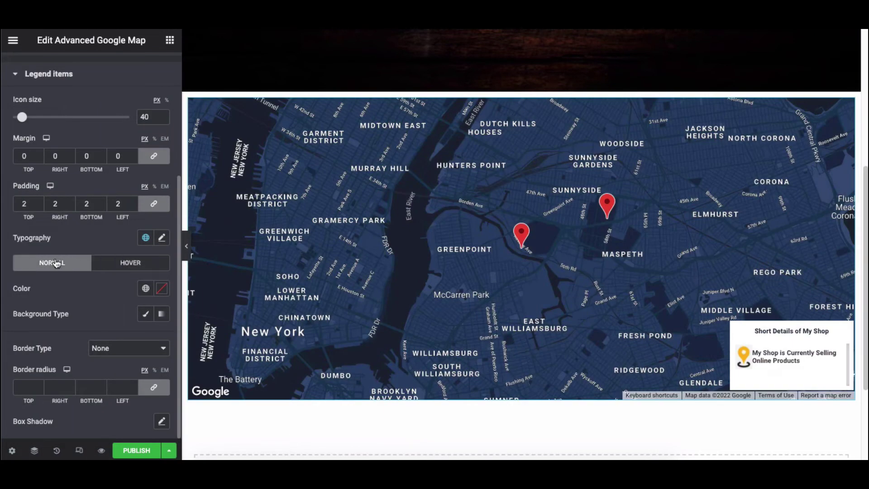
# Try a dark red text color for the legend items' normal state and look at their border type and box shadow options.
pyautogui.click(162, 288)
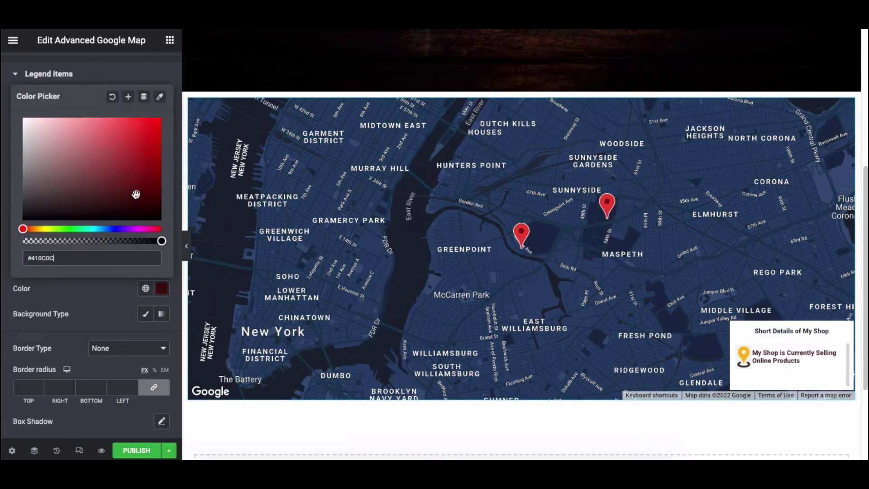
pyautogui.click(117, 281)
pyautogui.click(124, 348)
pyautogui.click(129, 344)
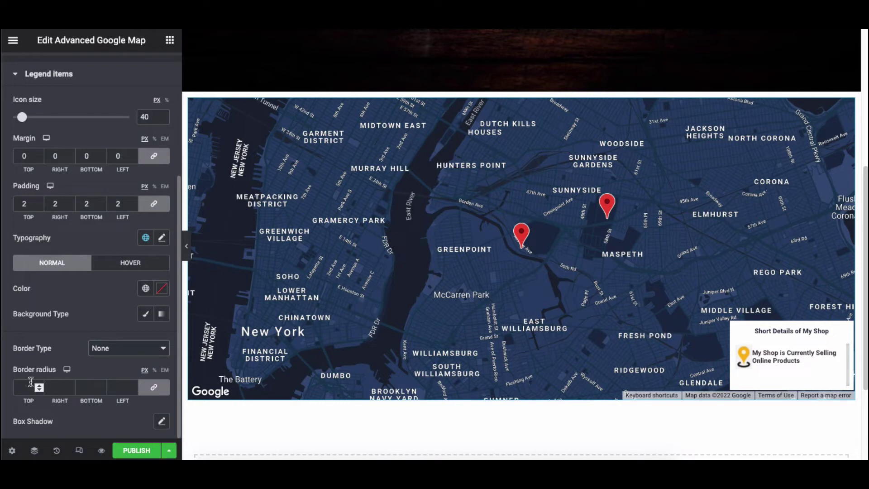
pyautogui.click(162, 421)
pyautogui.click(144, 248)
# Look at the legend items' hover text color and border types, and enable the default box shadow for the hover state.
pyautogui.click(129, 260)
pyautogui.click(162, 288)
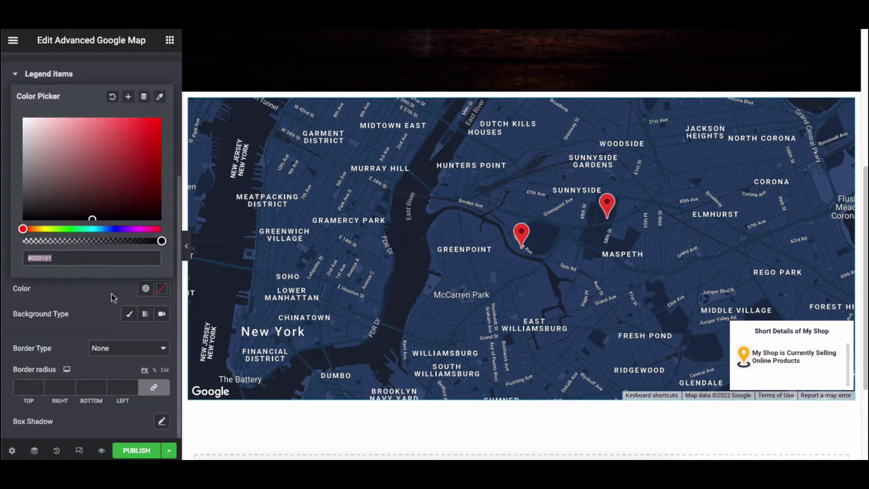
pyautogui.click(113, 295)
pyautogui.click(114, 351)
pyautogui.press('Escape')
pyautogui.click(161, 421)
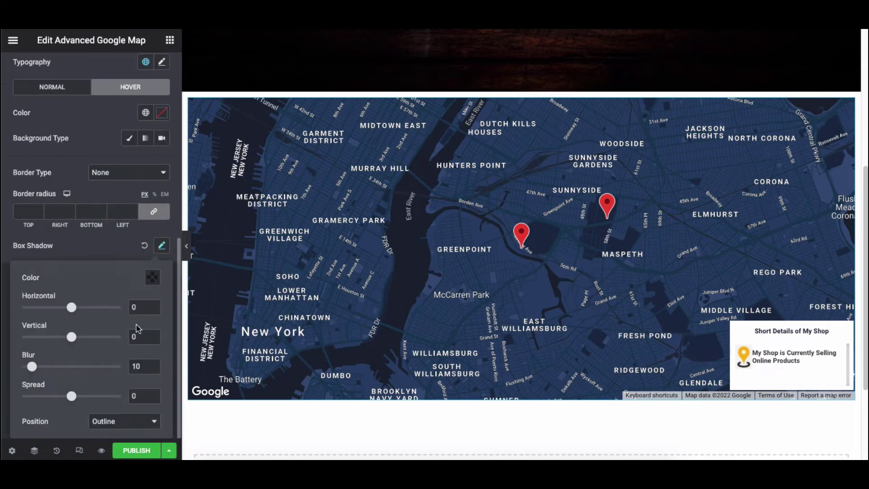
pyautogui.click(127, 251)
# Try the classic, gradient and video background types for the legend items' hover state and look through their options.
pyautogui.click(128, 138)
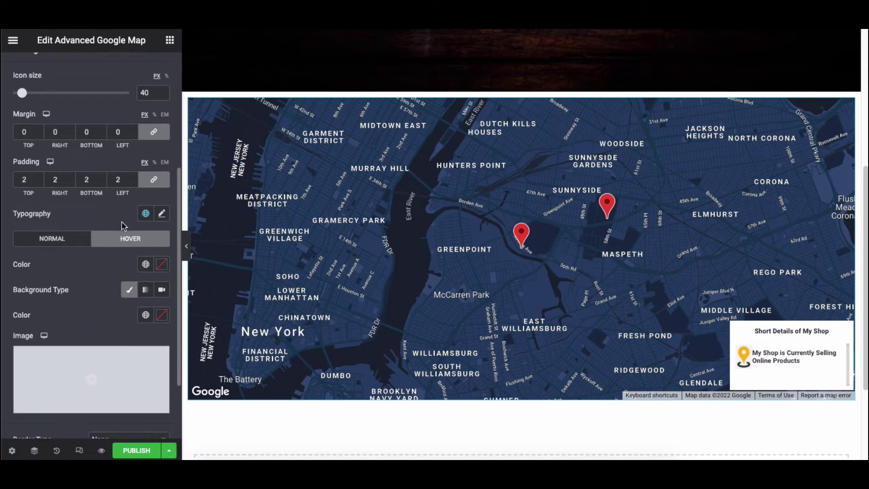
pyautogui.scroll(-2, 149, 199)
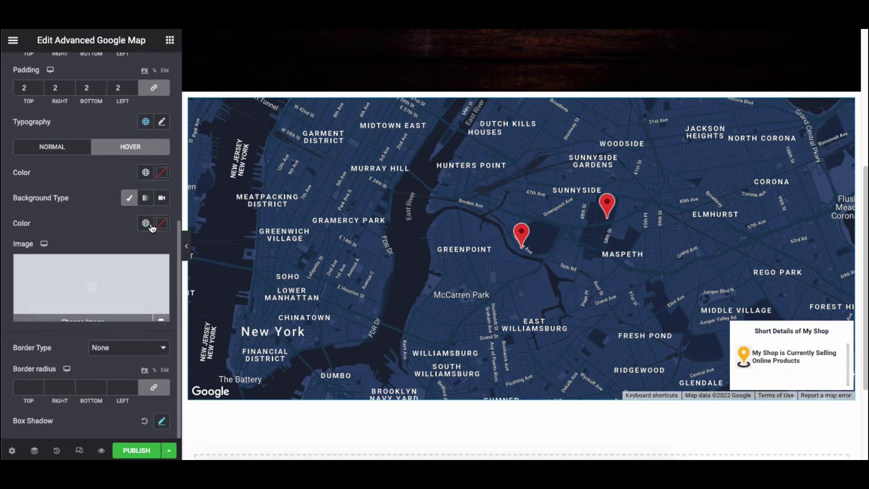
pyautogui.click(146, 199)
pyautogui.click(129, 349)
pyautogui.click(113, 346)
pyautogui.click(162, 198)
pyautogui.scroll(-3, 146, 326)
pyautogui.scroll(2, 108, 107)
# Examine the Google Map Polyline and Google Map Routs sections on the published restaurant page.
pyautogui.scroll(10, 107, 110)
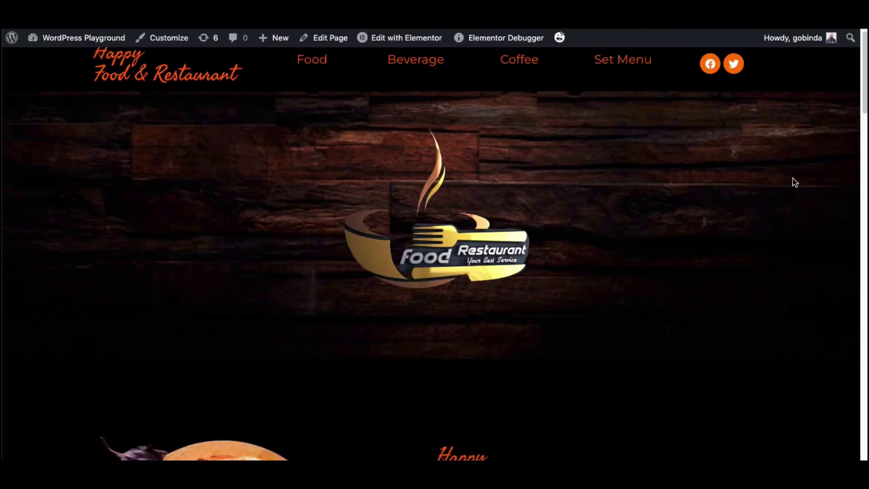
pyautogui.scroll(-15, 794, 183)
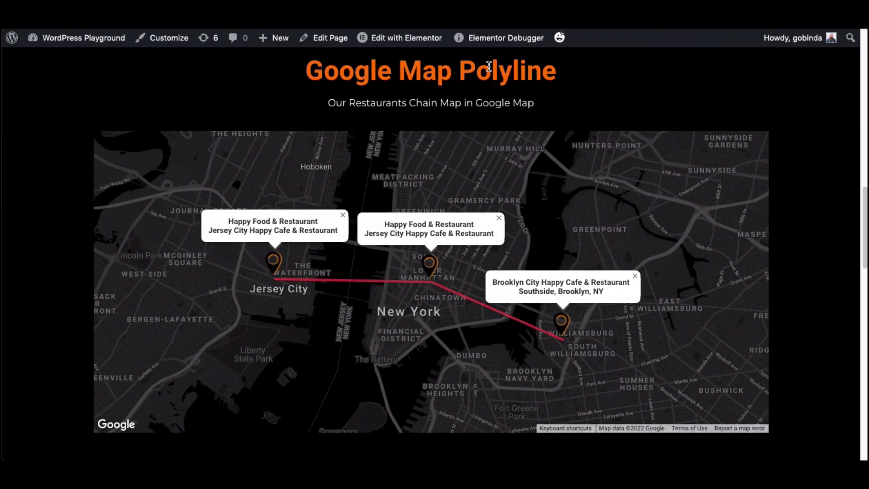
pyautogui.scroll(-13, 811, 239)
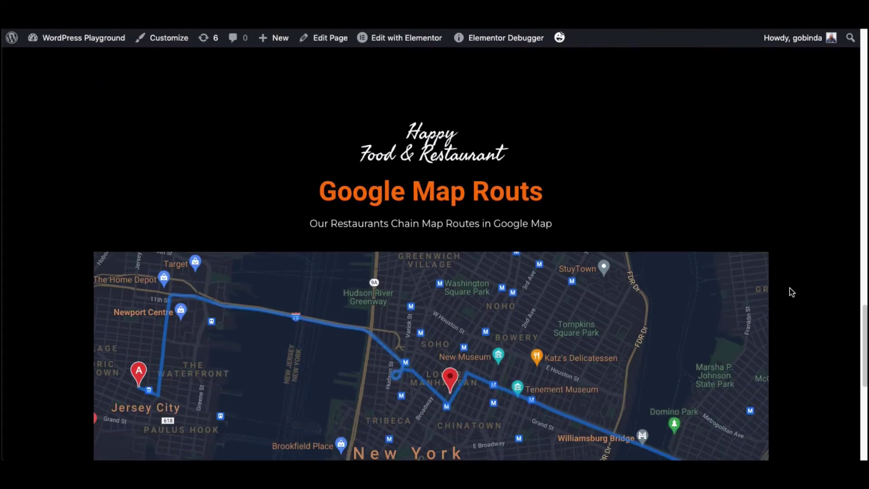
pyautogui.scroll(-2, 791, 292)
pyautogui.scroll(12, 780, 129)
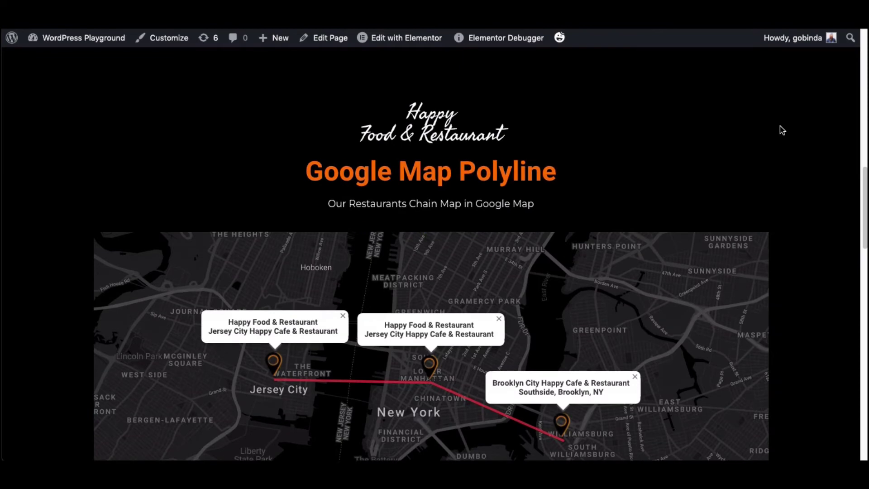
pyautogui.scroll(-2, 782, 130)
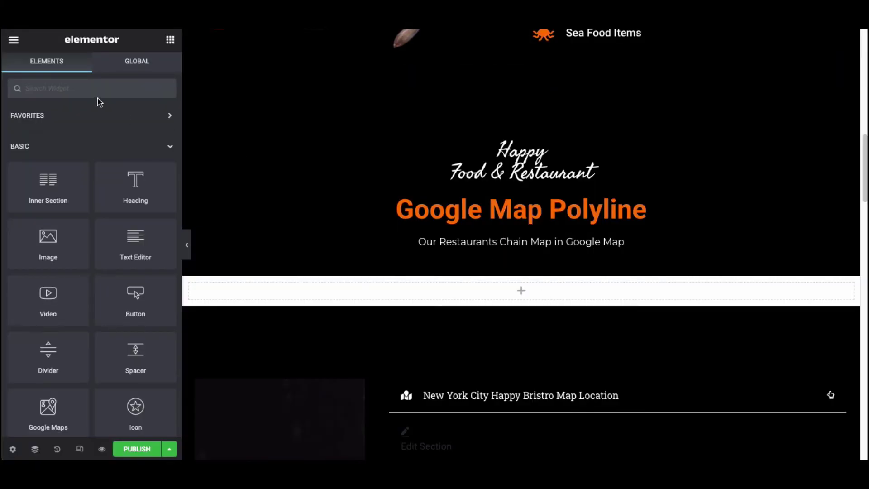
# Search the widgets for "Google Map" and place an Advanced Google Map widget in the empty section below the Google Map Polyline heading.
pyautogui.click(92, 92)
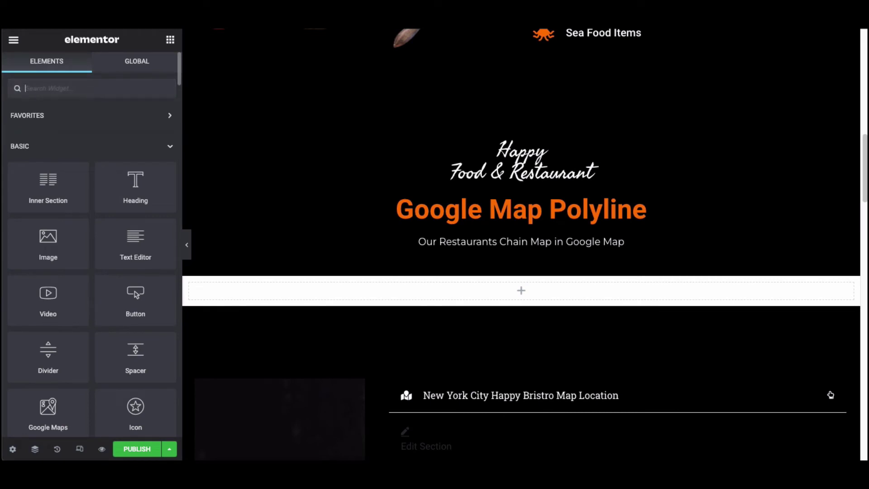
pyautogui.write('Google Map')
pyautogui.moveTo(136, 136); pyautogui.dragTo(527, 294)
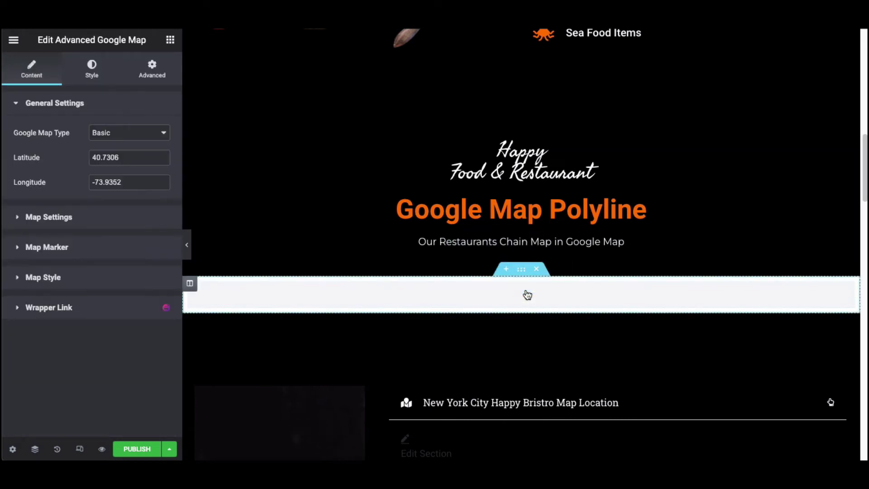
pyautogui.scroll(-4, 525, 292)
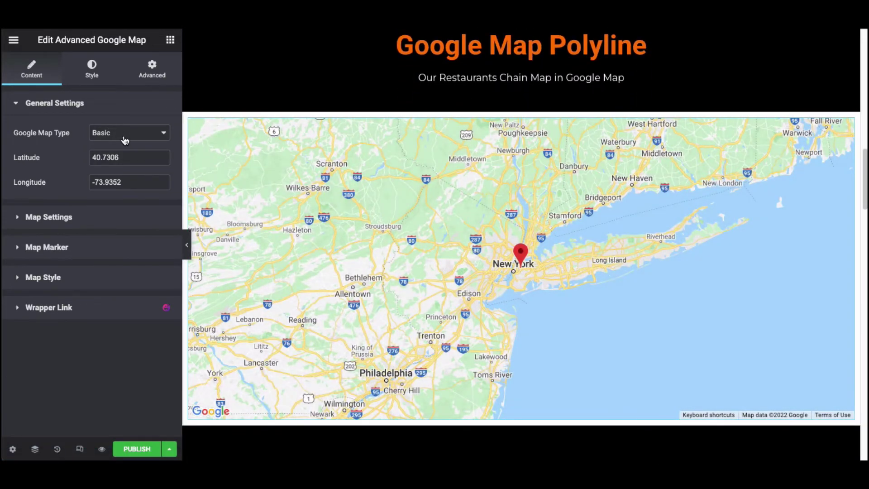
# Set the Google map type to Polyline and review the list of items in the coordinate settings.
pyautogui.click(125, 137)
pyautogui.click(124, 142)
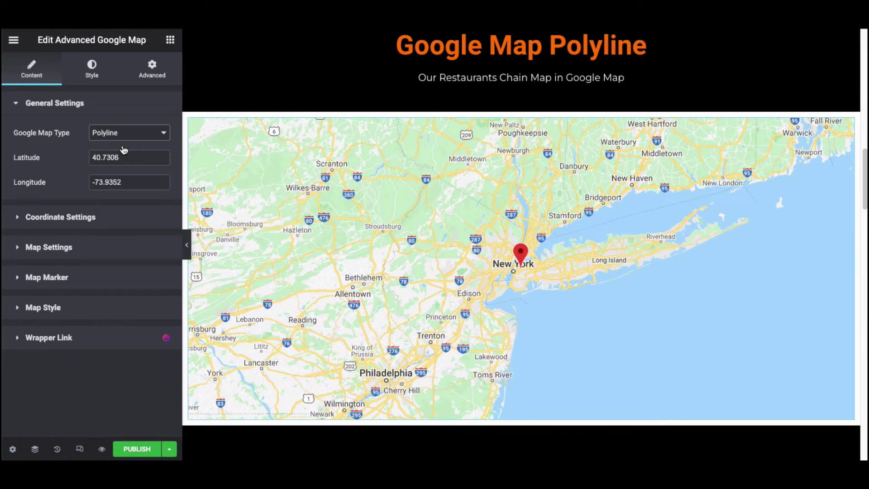
pyautogui.click(92, 107)
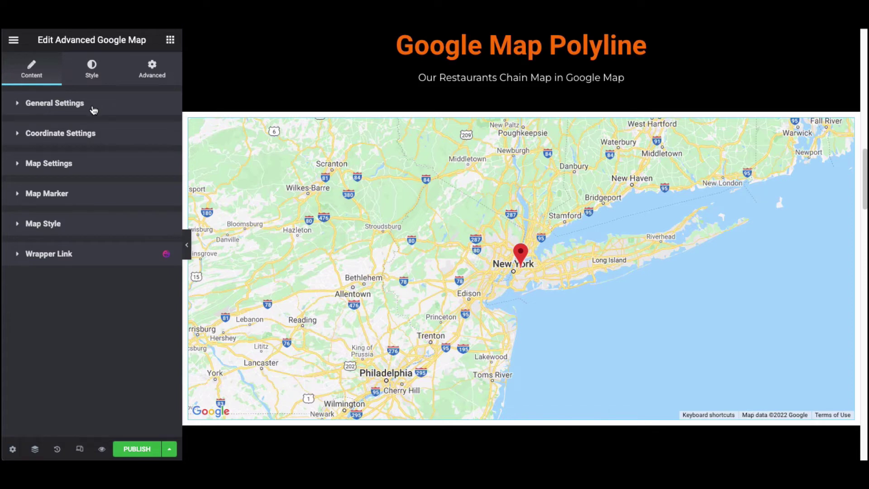
pyautogui.click(93, 135)
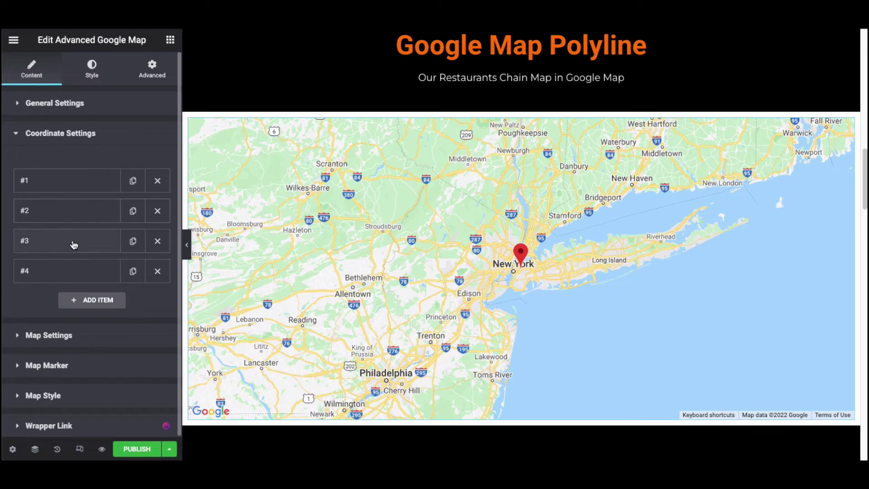
pyautogui.click(71, 140)
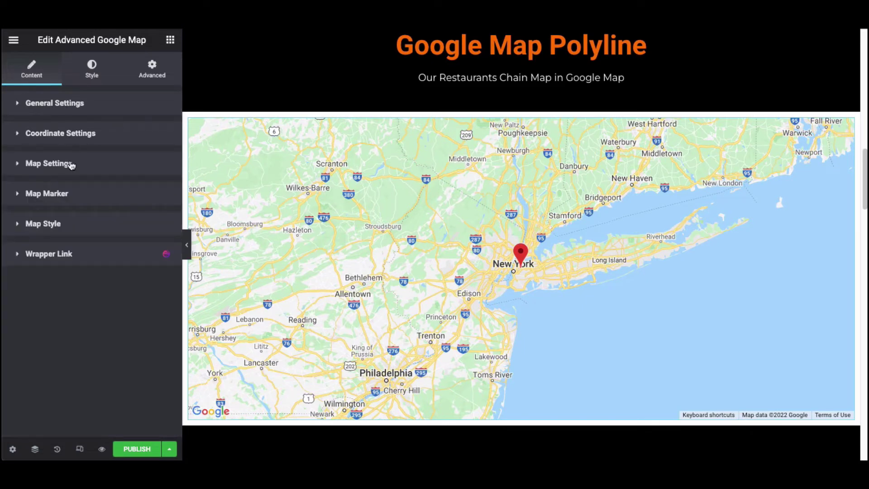
# Turn on the always-opened info container in the polyline map's settings.
pyautogui.click(144, 167)
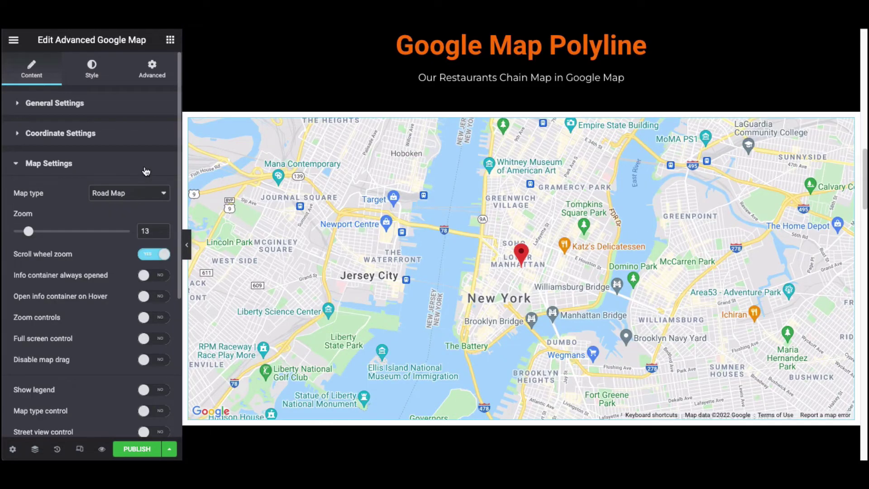
pyautogui.click(145, 280)
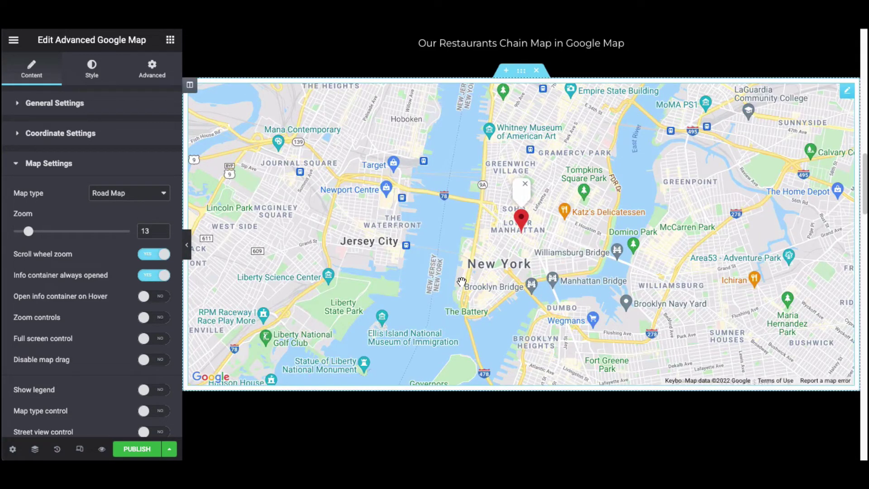
pyautogui.click(115, 169)
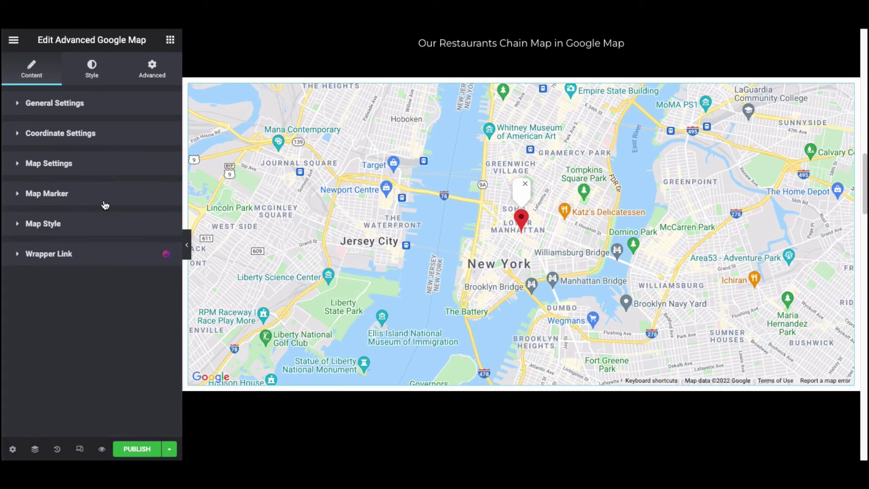
# Set the polyline map's style to Dark.
pyautogui.click(103, 224)
pyautogui.click(109, 253)
pyautogui.click(109, 284)
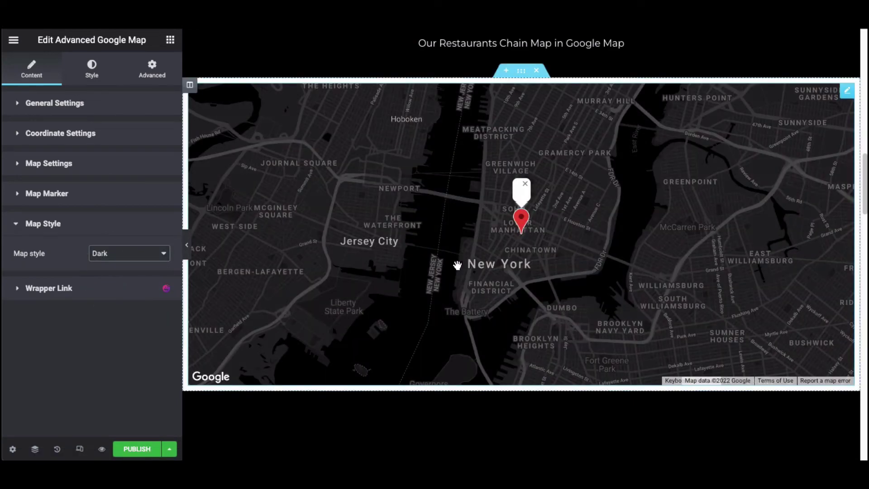
pyautogui.click(130, 228)
# Title the first map pin "My Happy Food & Restaurant" and describe it as "Jersey City Happy Cafe & Restaurant".
pyautogui.click(118, 197)
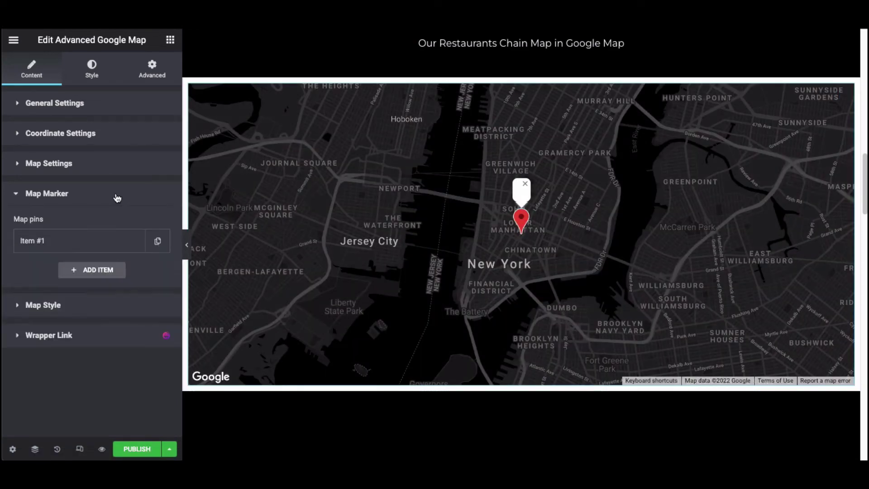
pyautogui.click(107, 243)
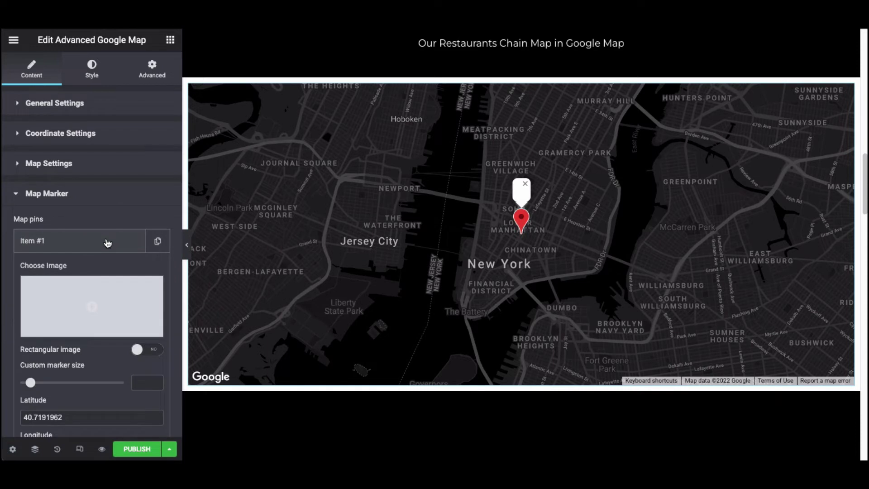
pyautogui.scroll(-4, 107, 243)
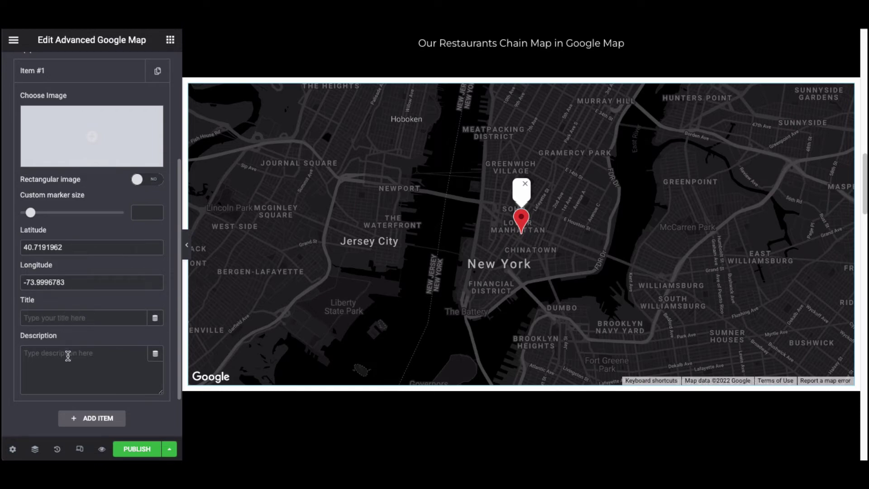
pyautogui.click(70, 312)
pyautogui.write('My Happy Food & Restaurant')
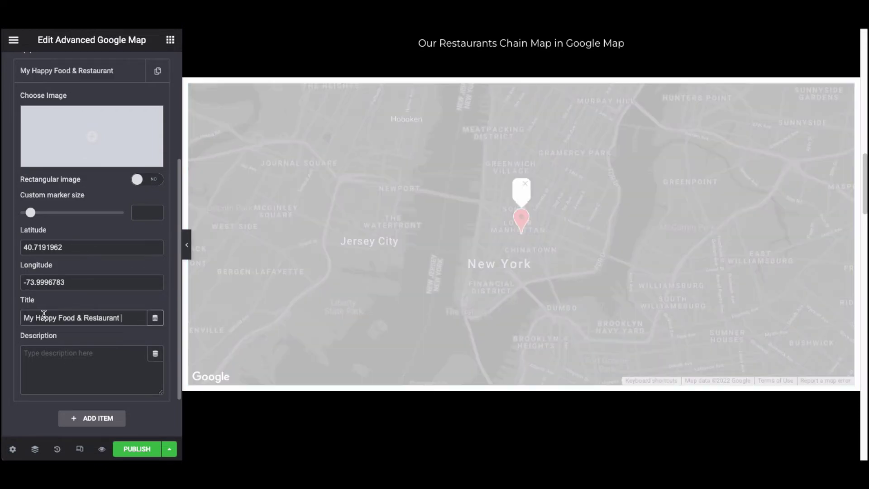
pyautogui.click(54, 346)
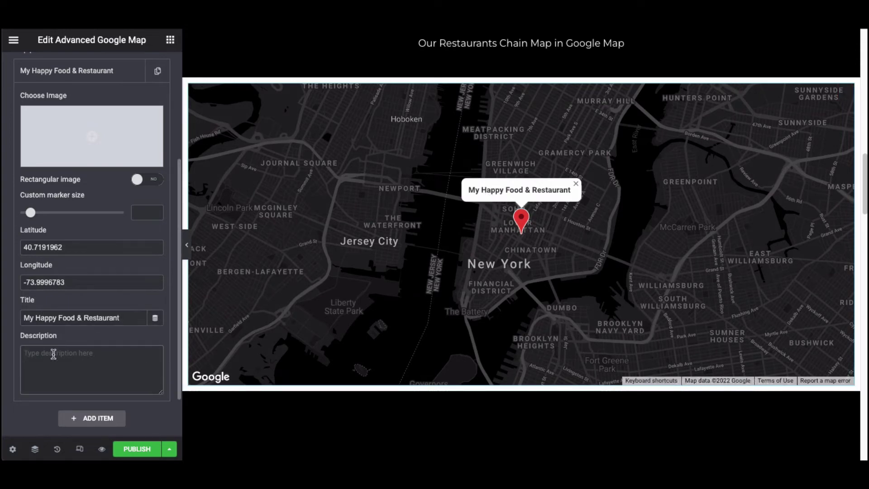
pyautogui.write('Jersey City Happy Cafe & Restaurant')
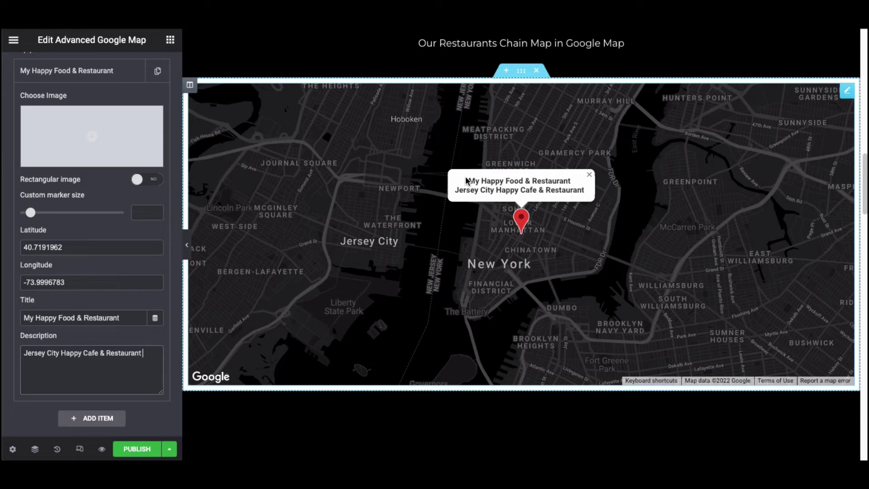
# Use the black and orange location pin from the media library as the first marker's image and set its custom size to 30.
pyautogui.scroll(-1, 101, 135)
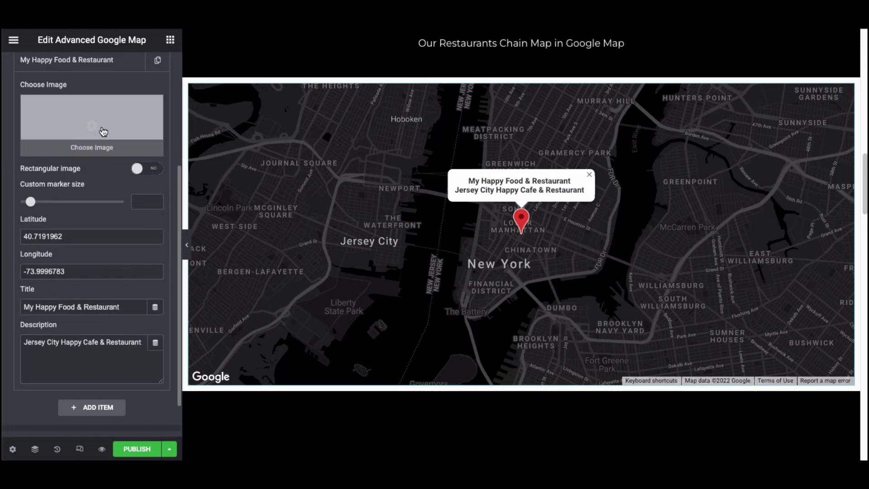
pyautogui.click(103, 131)
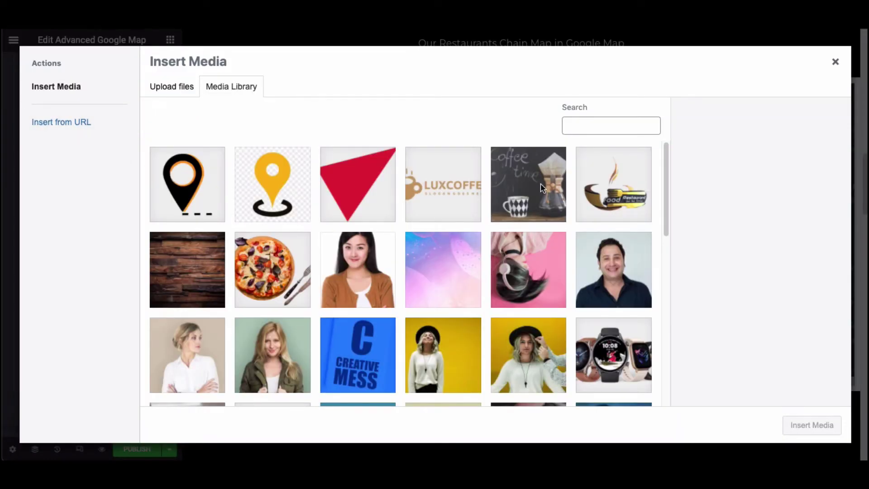
pyautogui.click(186, 183)
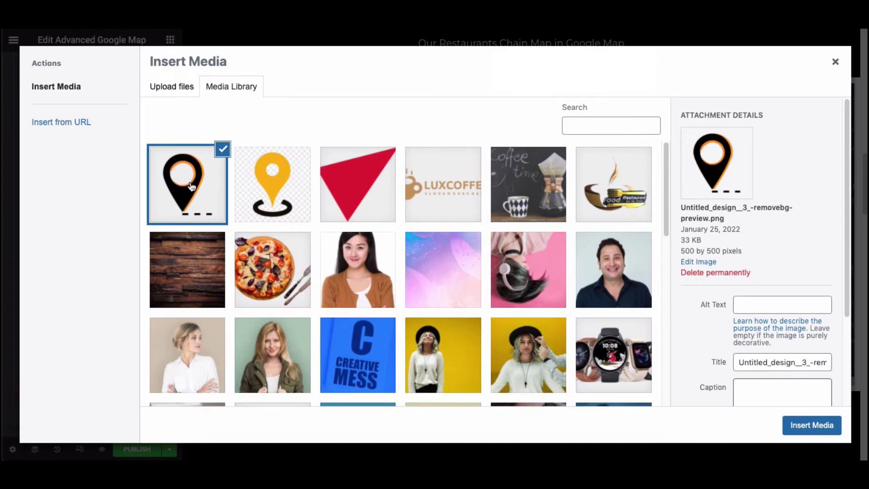
pyautogui.click(795, 425)
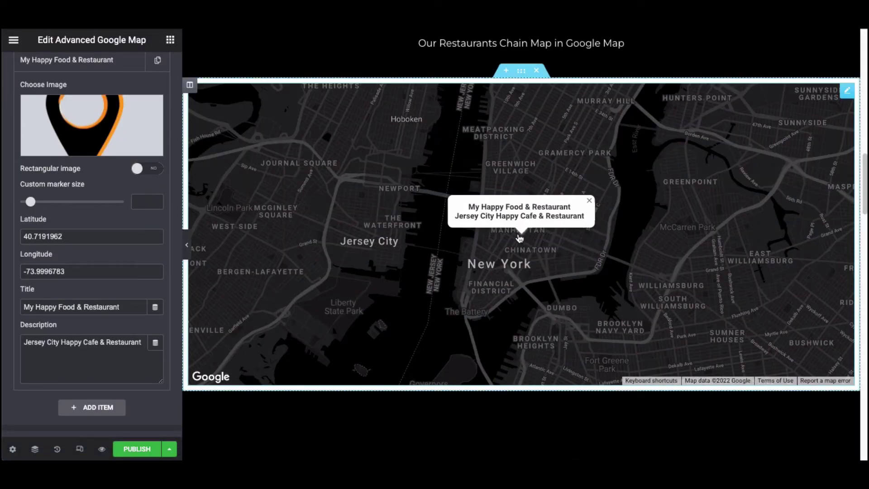
pyautogui.scroll(3, 90, 185)
pyautogui.click(143, 232)
pyautogui.write('3')
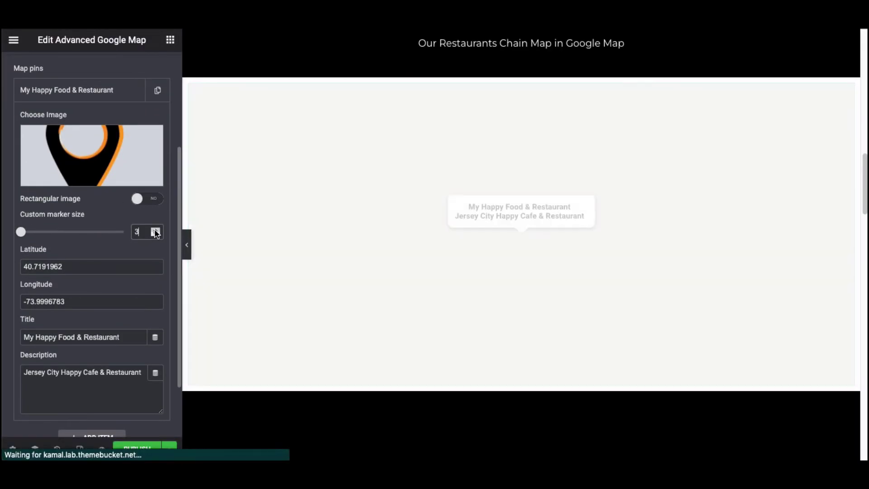
pyautogui.write('0')
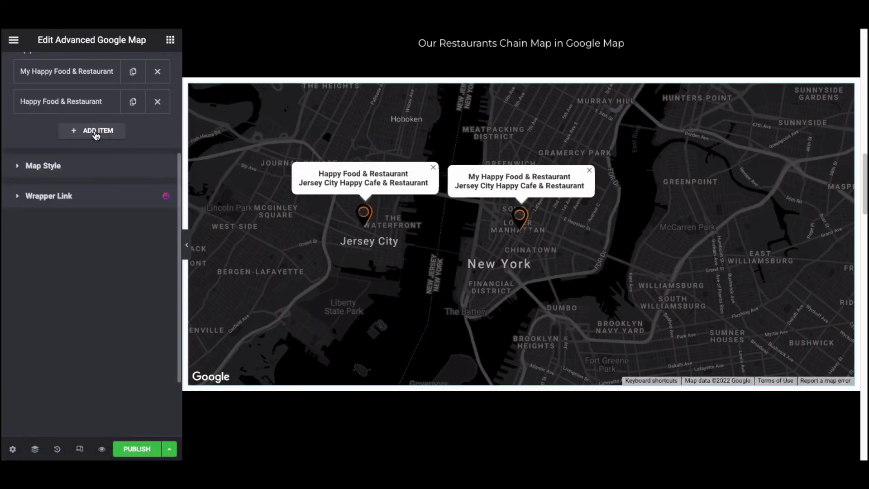
# Add a third map pin and open the media library for its marker image.
pyautogui.click(97, 130)
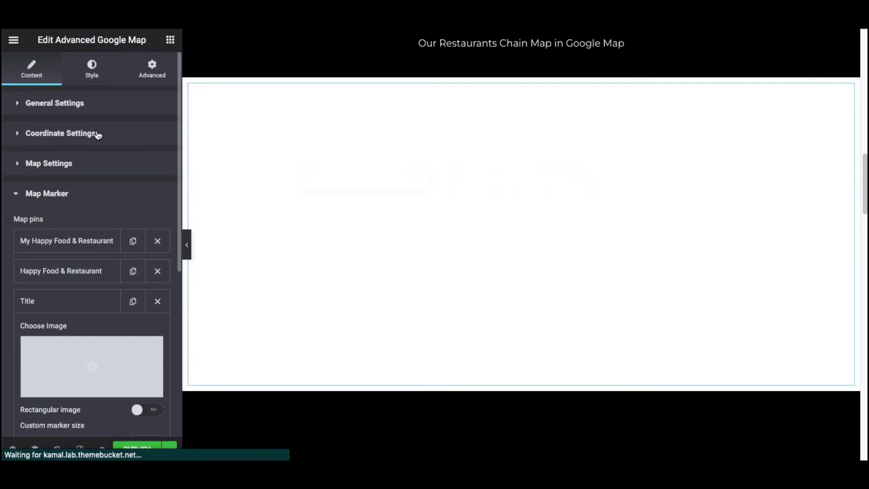
pyautogui.scroll(-2, 96, 134)
pyautogui.click(93, 253)
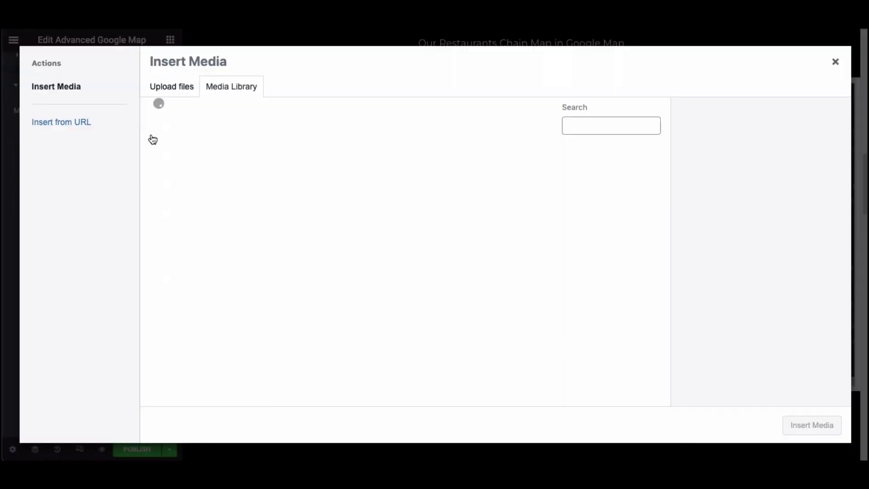
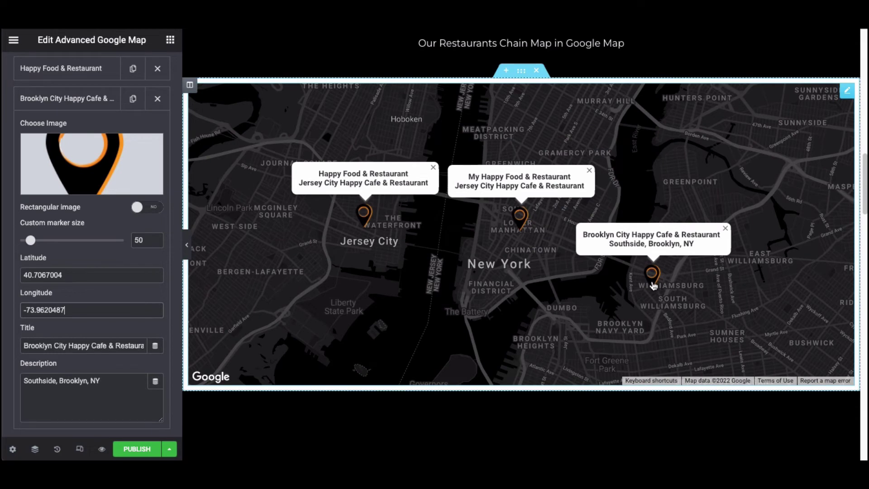
# Delete the fourth coordinate from the polyline map's coordinate list.
pyautogui.click(652, 285)
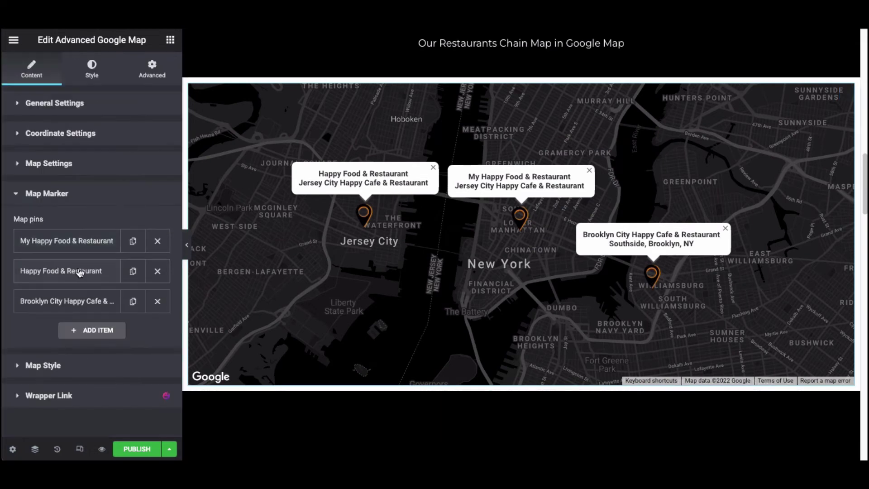
pyautogui.click(91, 193)
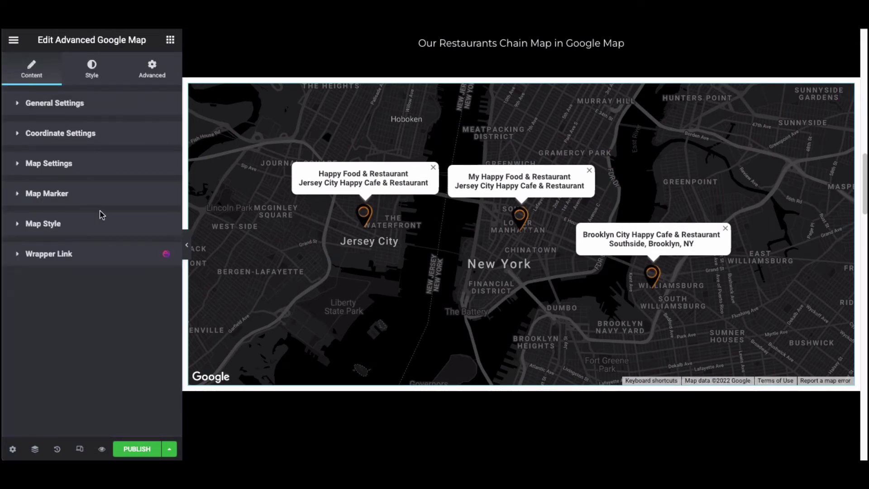
pyautogui.click(94, 134)
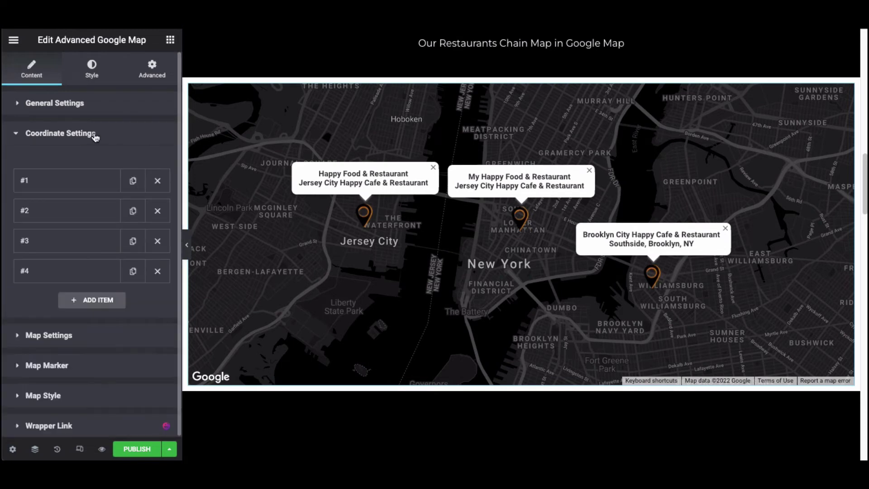
pyautogui.click(157, 271)
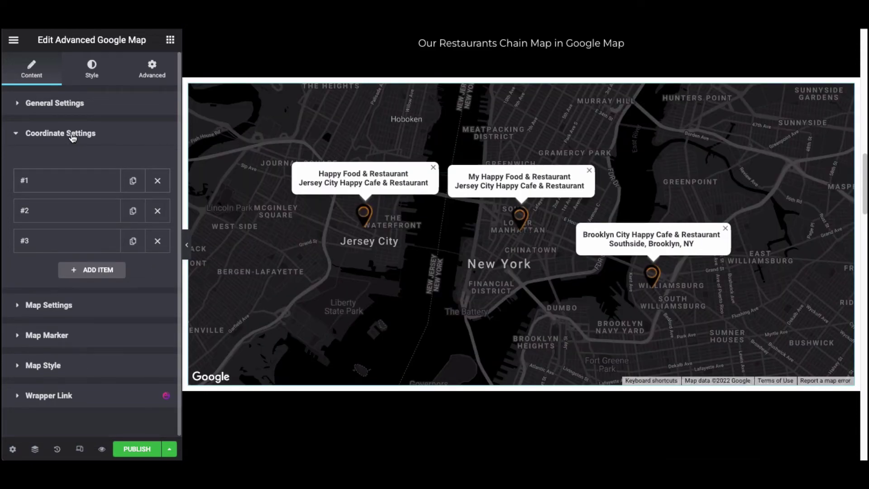
pyautogui.click(72, 138)
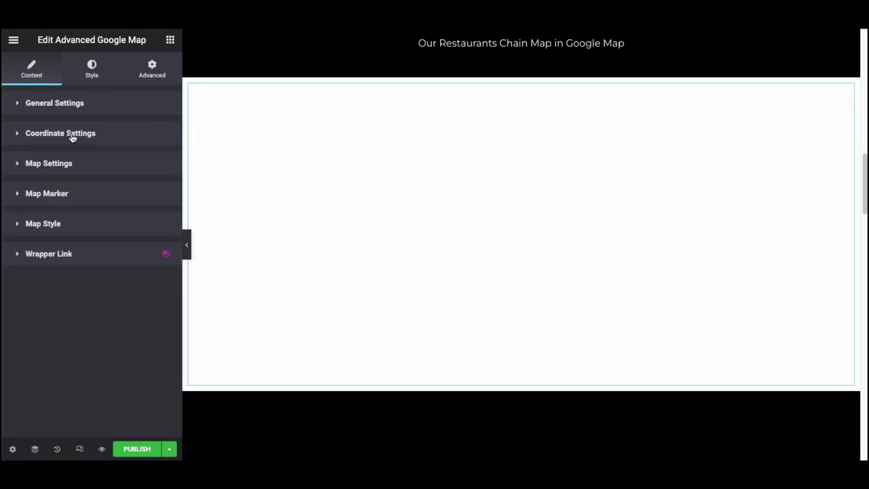
# Copy the "Happy Food & Restaurant" pin's latitude, 40.7198113, into the latitude of polyline coordinate #1.
pyautogui.click(50, 195)
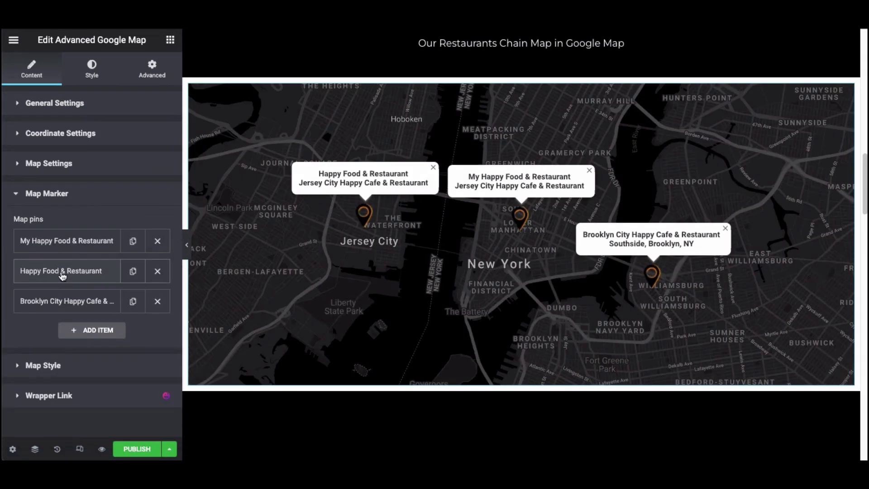
pyautogui.click(62, 274)
pyautogui.scroll(-1, 63, 275)
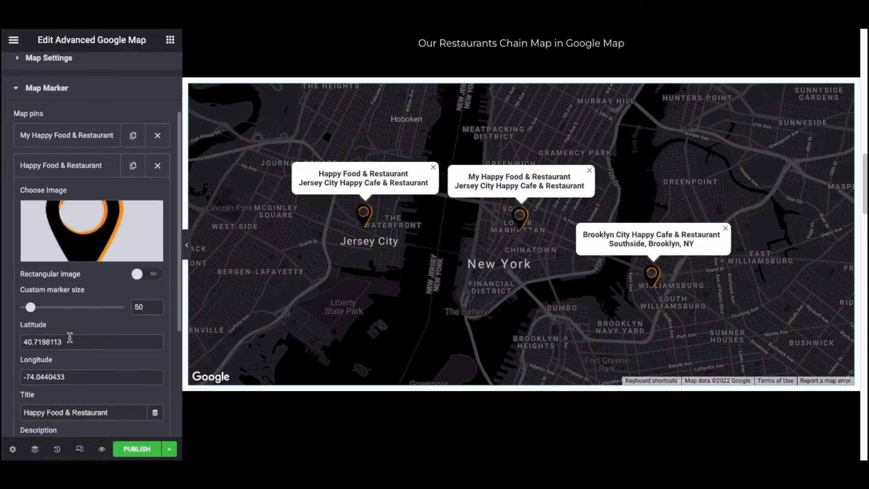
pyautogui.doubleClick(67, 341)
pyautogui.hotkey('ctrl', 'c')
pyautogui.scroll(3, 68, 272)
pyautogui.click(55, 142)
pyautogui.click(53, 181)
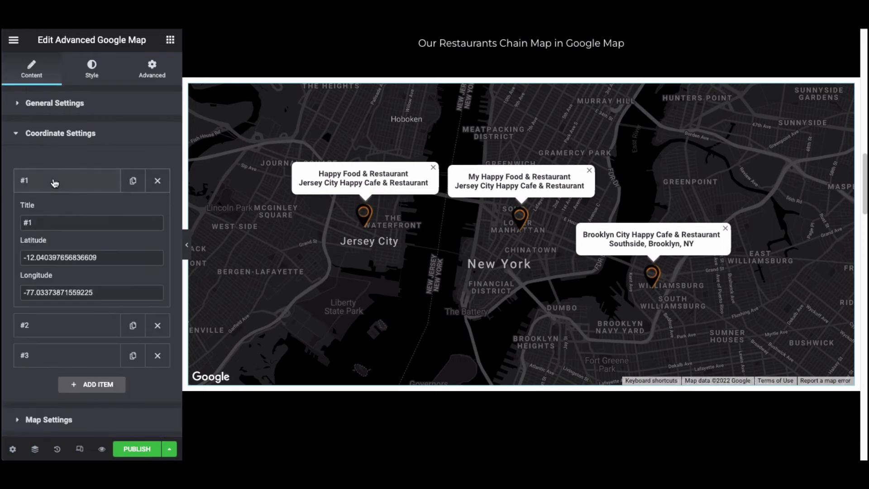
pyautogui.doubleClick(103, 253)
pyautogui.hotkey('ctrl', 'v')
pyautogui.click(78, 139)
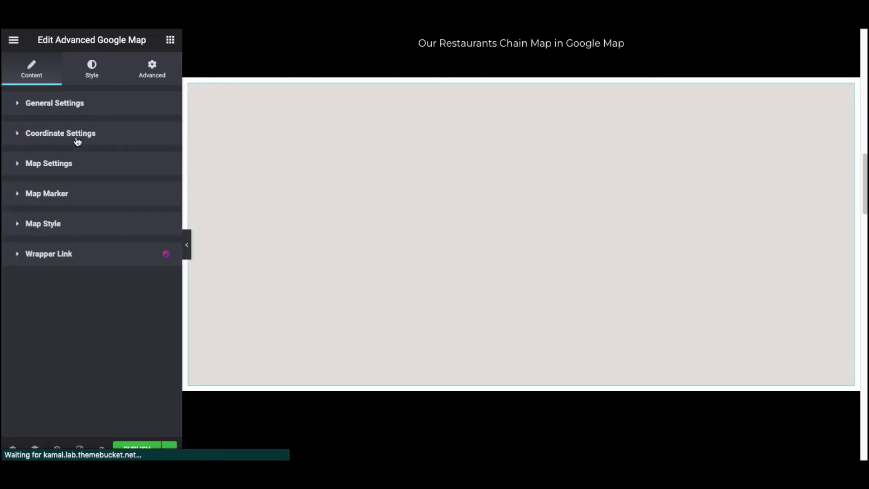
# Copy the "Happy Food & Restaurant" pin's longitude, -74.0440433, into the longitude of polyline coordinate #1.
pyautogui.click(68, 197)
pyautogui.click(62, 270)
pyautogui.doubleClick(68, 249)
pyautogui.hotkey('ctrl', 'c')
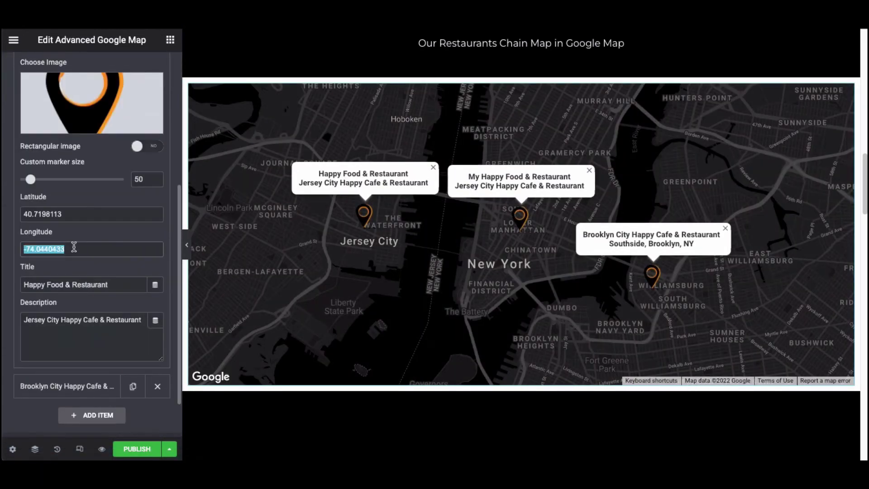
pyautogui.scroll(5, 68, 204)
pyautogui.click(68, 134)
pyautogui.click(62, 187)
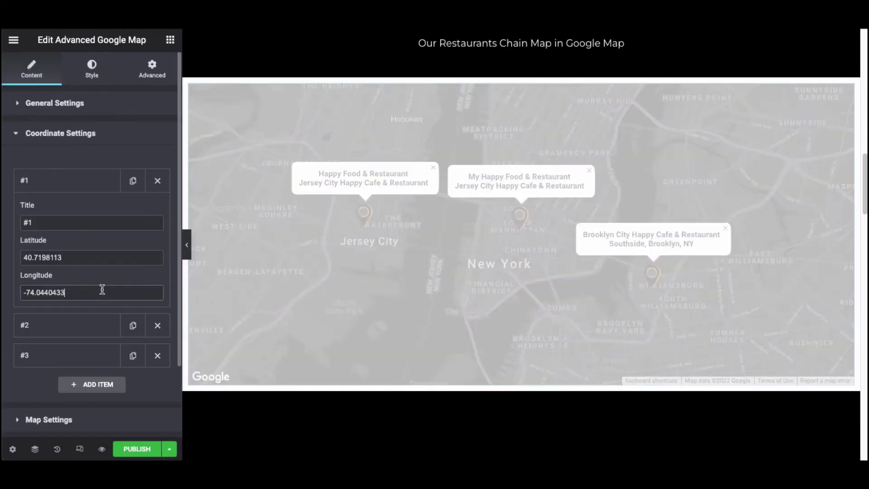
pyautogui.doubleClick(101, 292)
pyautogui.hotkey('ctrl', 'v')
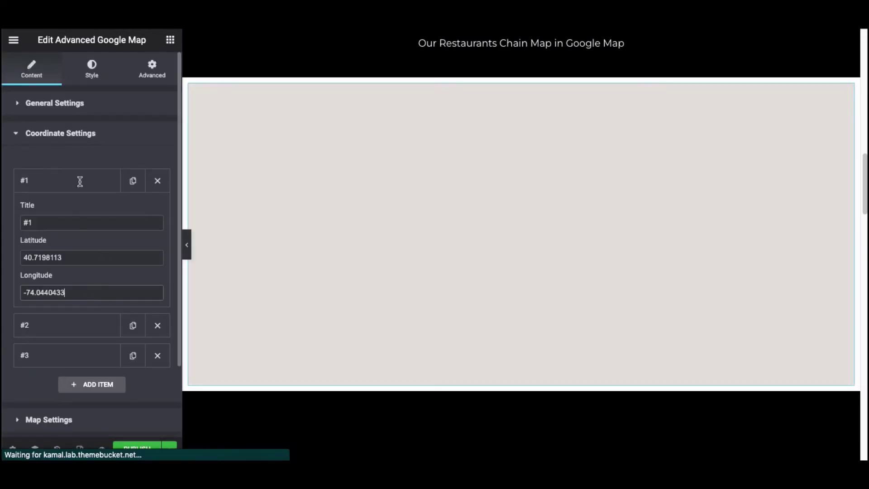
pyautogui.click(79, 183)
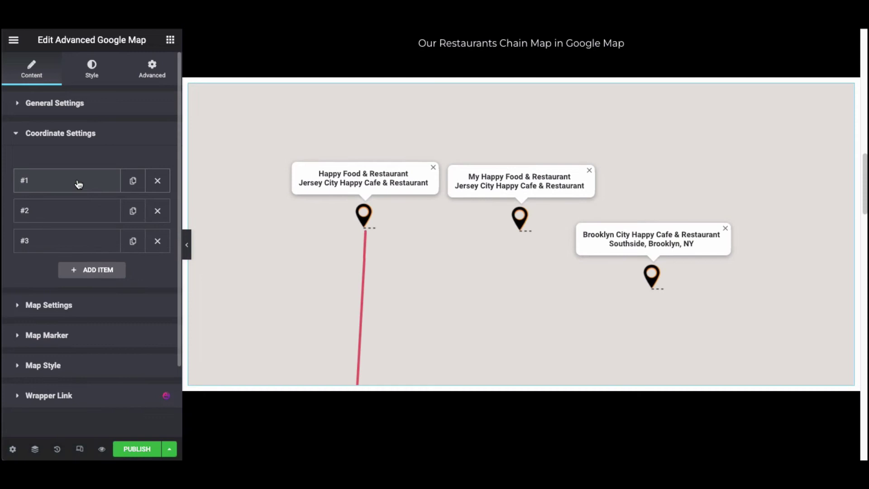
pyautogui.click(69, 136)
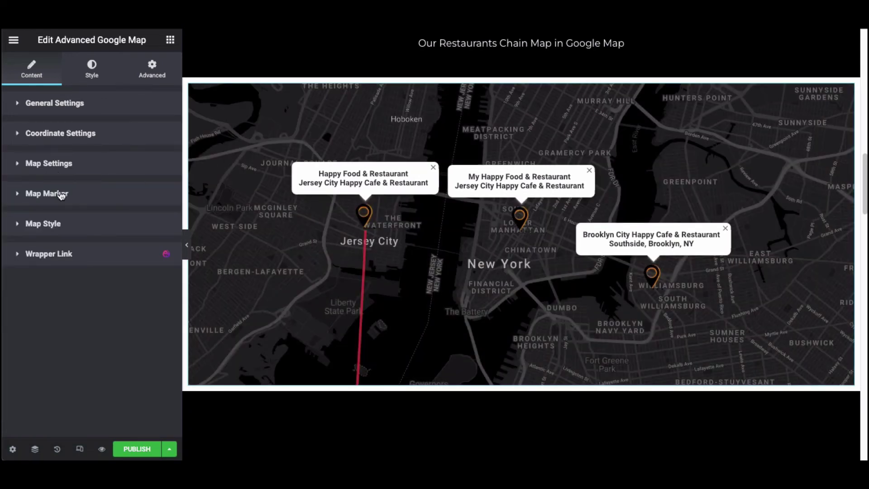
# Copy the "My Happy Food & Restaurant" pin's latitude, 40.7191962, into the latitude of polyline coordinate #2.
pyautogui.click(59, 194)
pyautogui.click(77, 240)
pyautogui.scroll(-4, 71, 230)
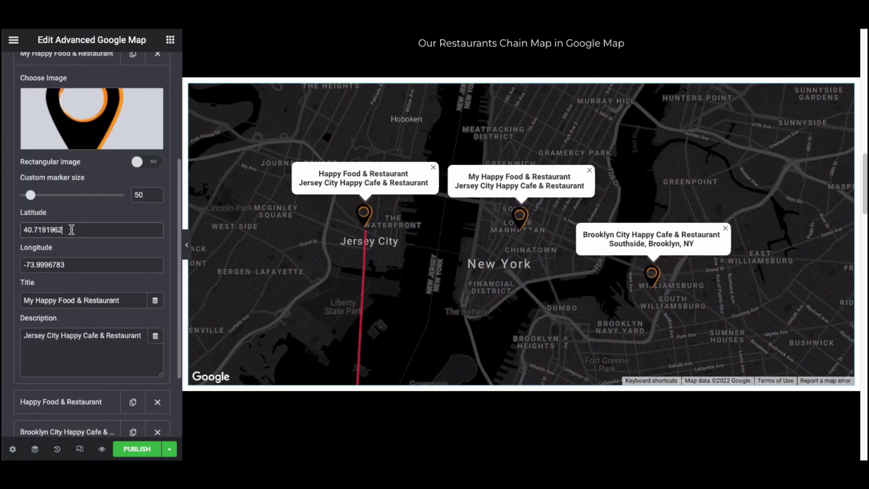
pyautogui.doubleClick(71, 229)
pyautogui.hotkey('ctrl', 'c')
pyautogui.scroll(4, 70, 203)
pyautogui.click(71, 136)
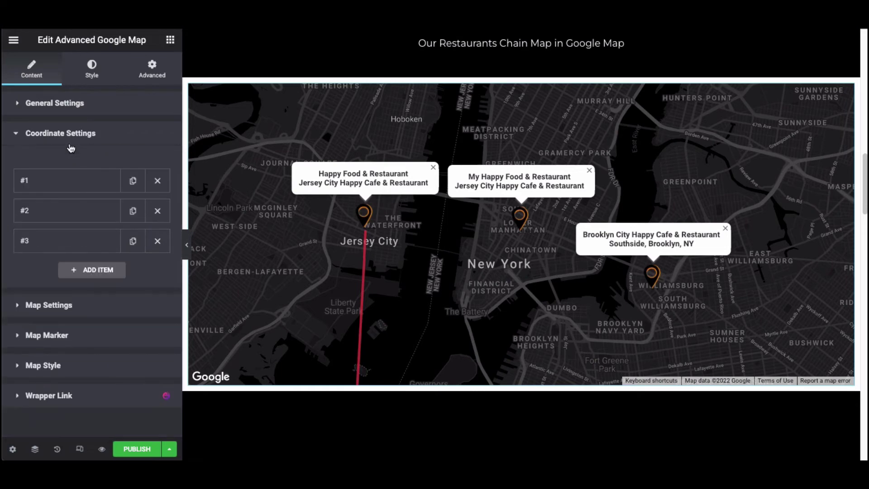
pyautogui.click(68, 209)
pyautogui.click(113, 245)
pyautogui.hotkey('ctrl', 'a')
pyautogui.hotkey('ctrl', 'v')
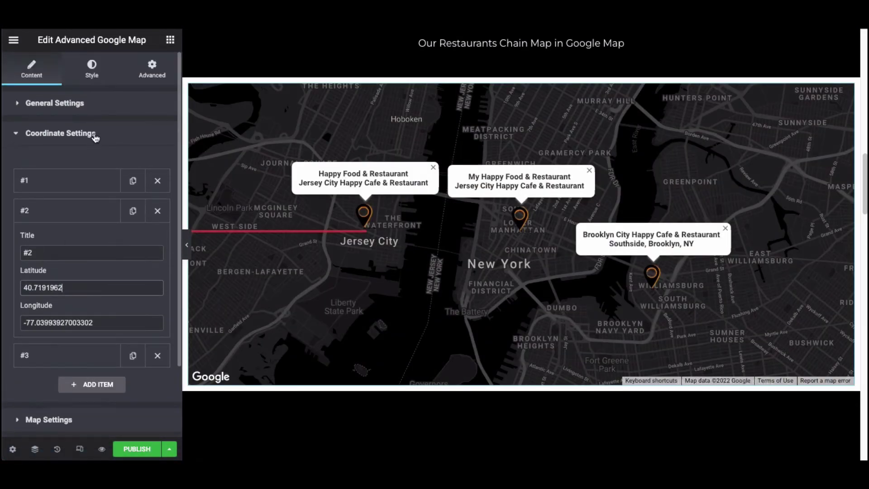
pyautogui.click(92, 134)
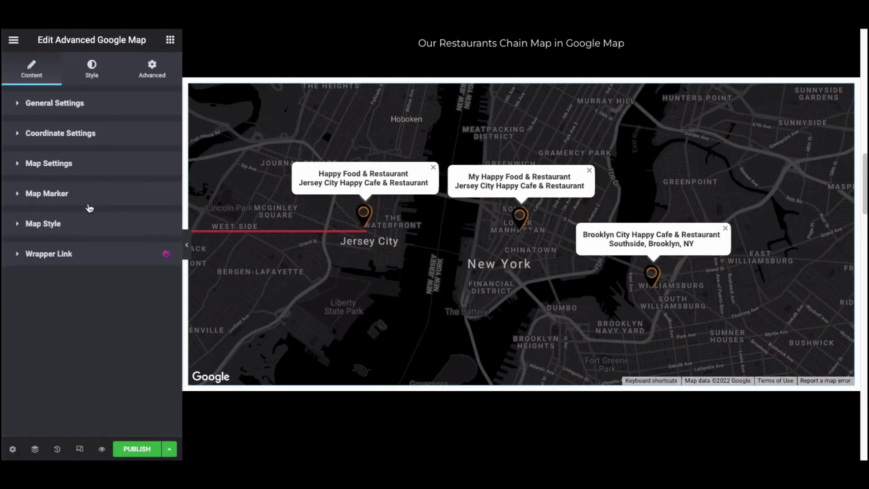
# Copy the "My Happy Food & Restaurant" pin's longitude, -73.9996783, into the longitude of polyline coordinate #2.
pyautogui.click(89, 203)
pyautogui.click(77, 240)
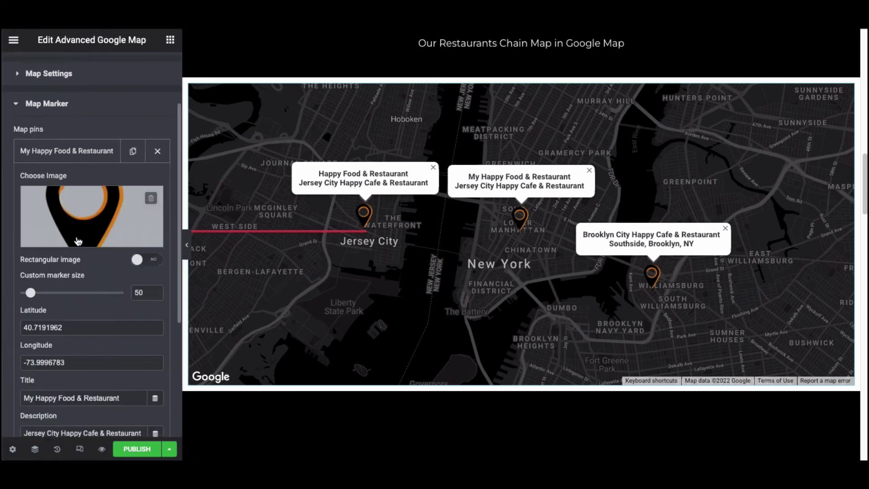
pyautogui.click(74, 357)
pyautogui.hotkey('ctrl', 'a')
pyautogui.hotkey('ctrl', 'c')
pyautogui.click(75, 151)
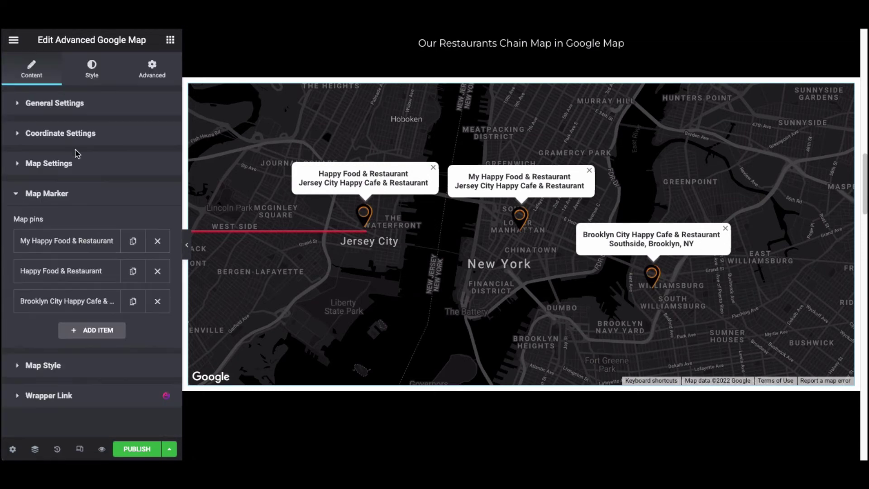
pyautogui.click(70, 134)
pyautogui.click(68, 209)
pyautogui.click(99, 315)
pyautogui.hotkey('ctrl', 'a')
pyautogui.hotkey('ctrl', 'v')
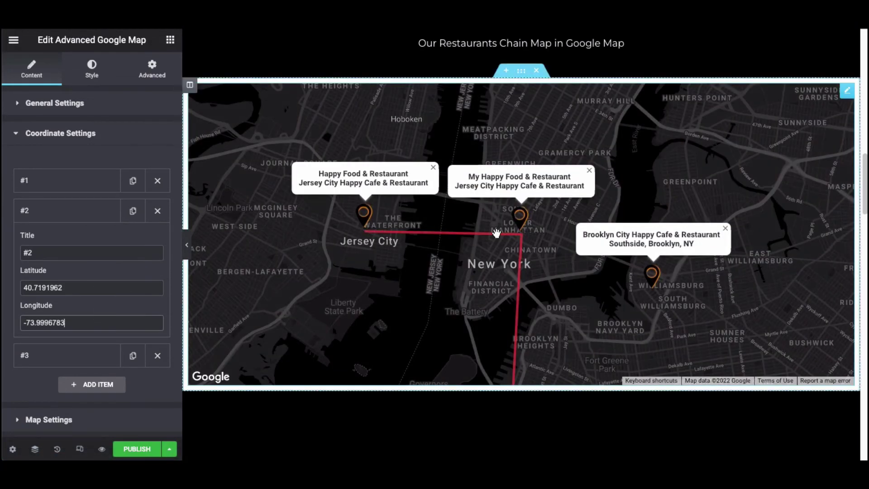
pyautogui.click(98, 210)
# Copy the Brooklyn City pin's latitude, 40.7067004, for use in the latitude of polyline coordinate #3.
pyautogui.click(89, 228)
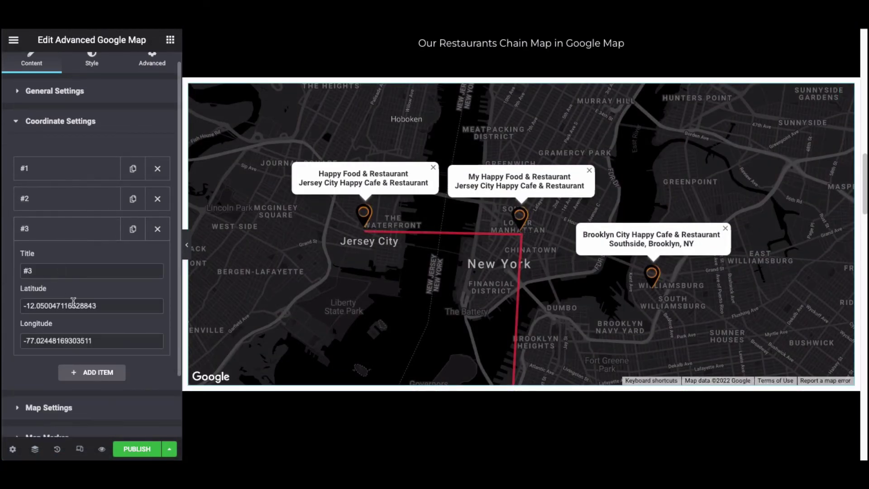
pyautogui.click(84, 128)
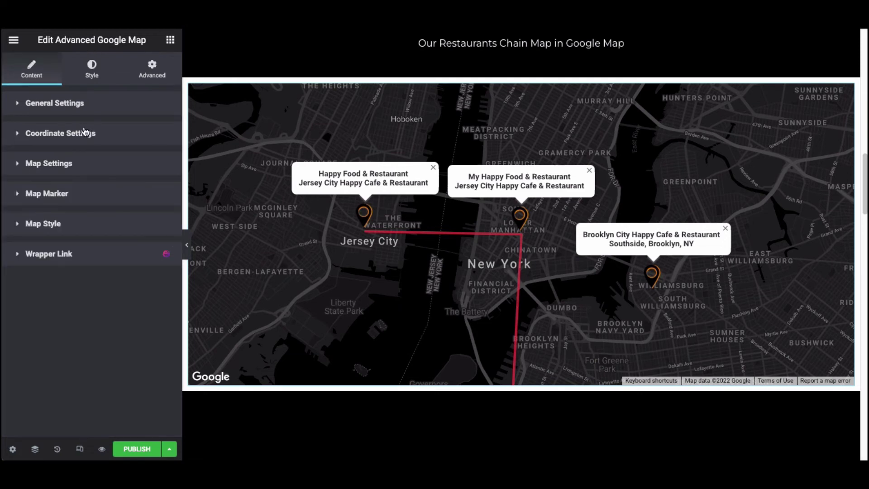
pyautogui.click(66, 195)
pyautogui.click(56, 299)
pyautogui.scroll(-4, 73, 271)
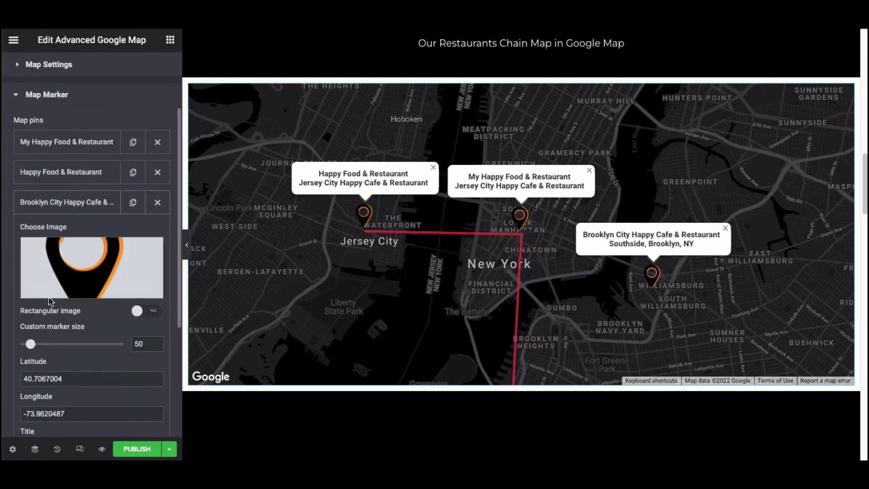
pyautogui.tripleClick(79, 281)
pyautogui.scroll(5, 83, 271)
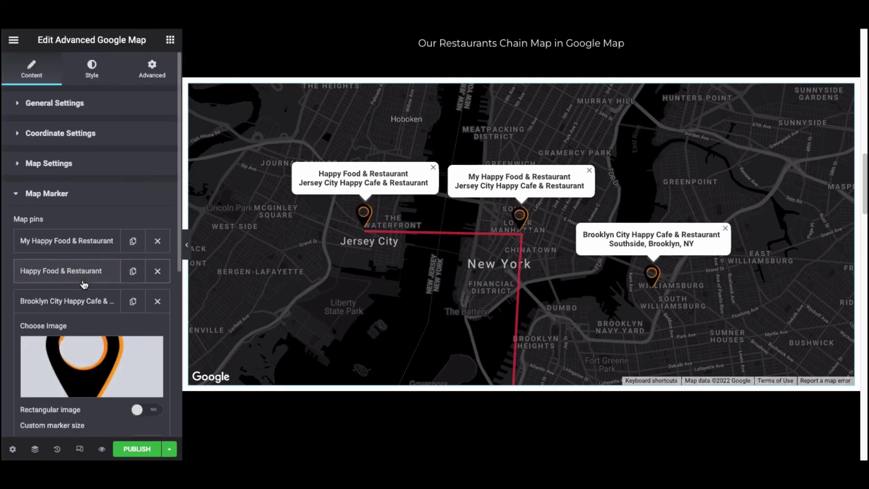
pyautogui.click(81, 136)
pyautogui.click(60, 244)
pyautogui.scroll(-2, 60, 246)
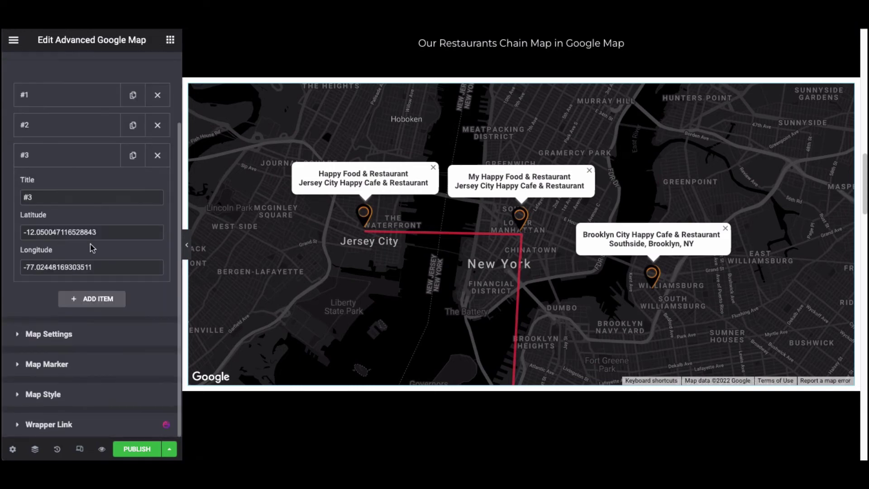